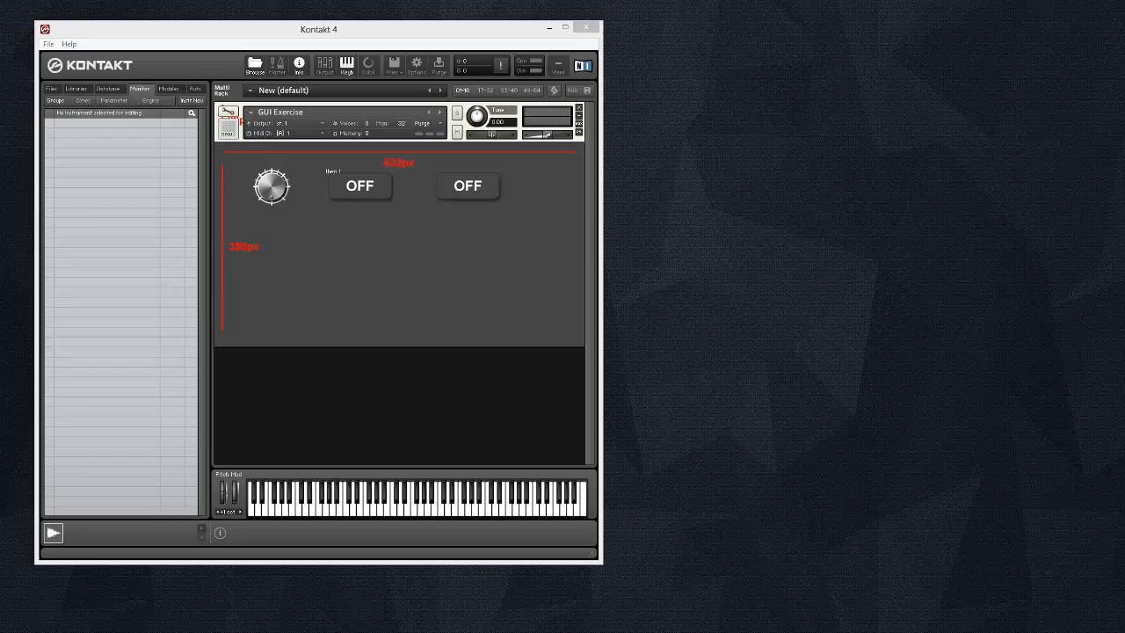
Replace the GUI Exercise instrument in the rack with Dirty Arse Drum Breaks v.2 and set its EQ High to 4.8
{"action": "left_click", "coordinate": [227, 127]}
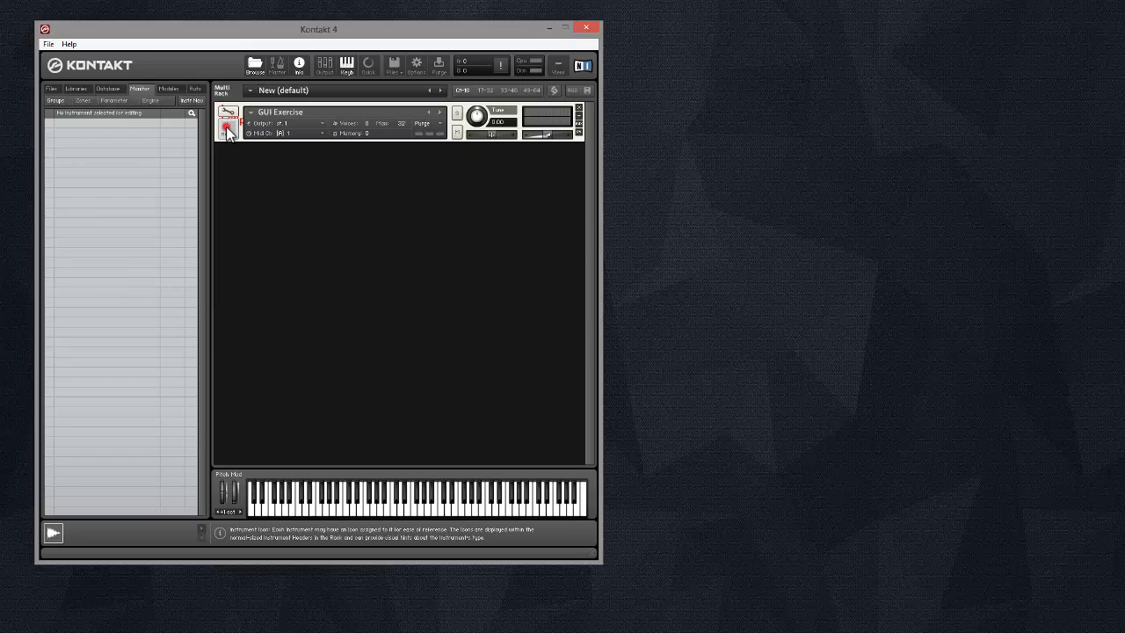
{"action": "left_click", "coordinate": [579, 110]}
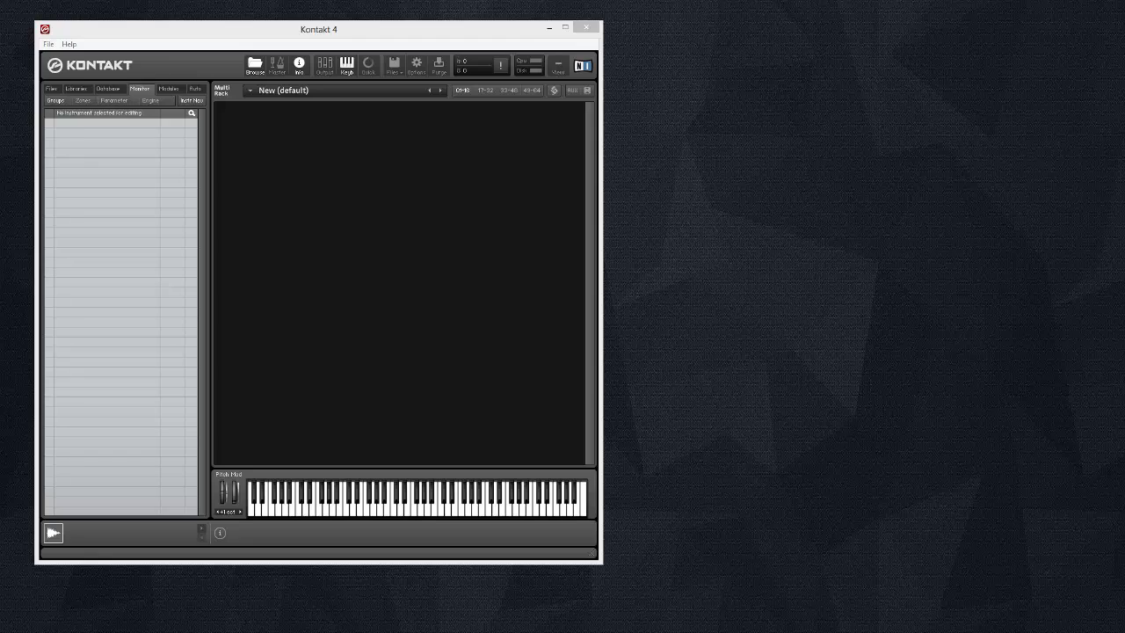
{"action": "left_click_drag", "start_coordinate": [0, 254], "coordinate": [251, 247]}
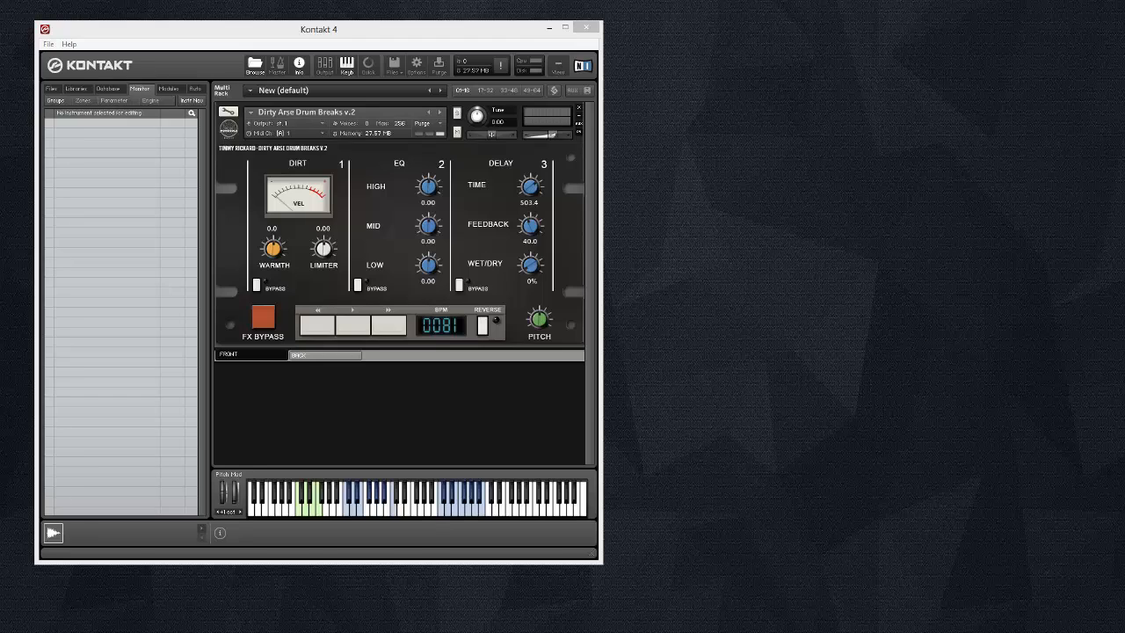
{"action": "left_click_drag", "start_coordinate": [428, 186], "coordinate": [428, 169]}
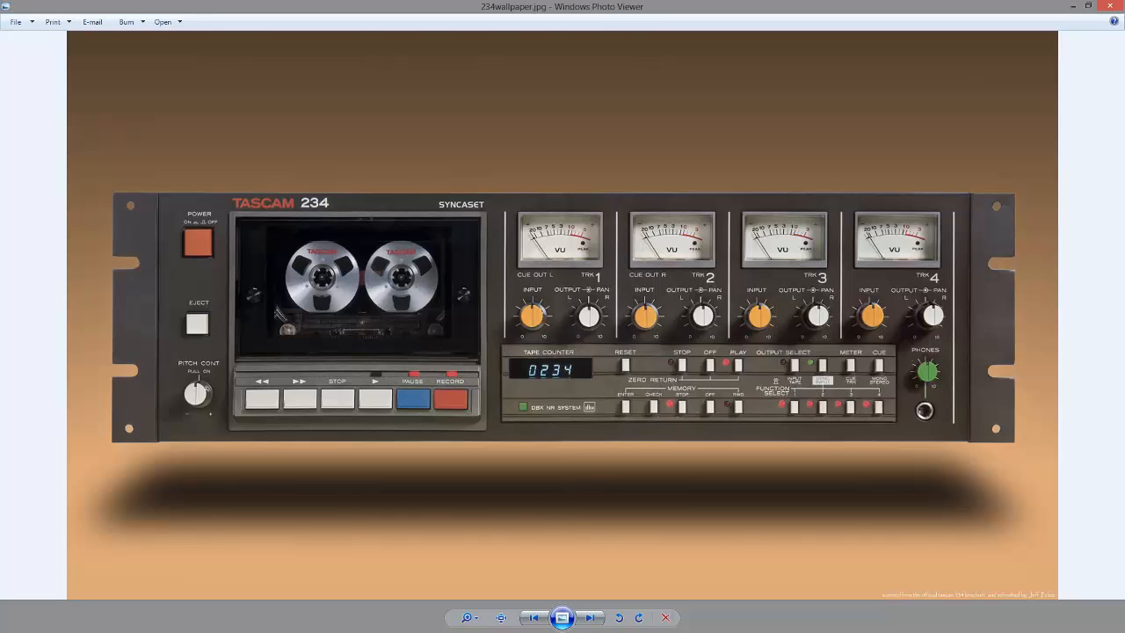
Compare the Dirty Arse Drum Breaks v.2 panel design with the TASCAM 234 photo behind it
{"action": "key", "text": "alt+Tab"}
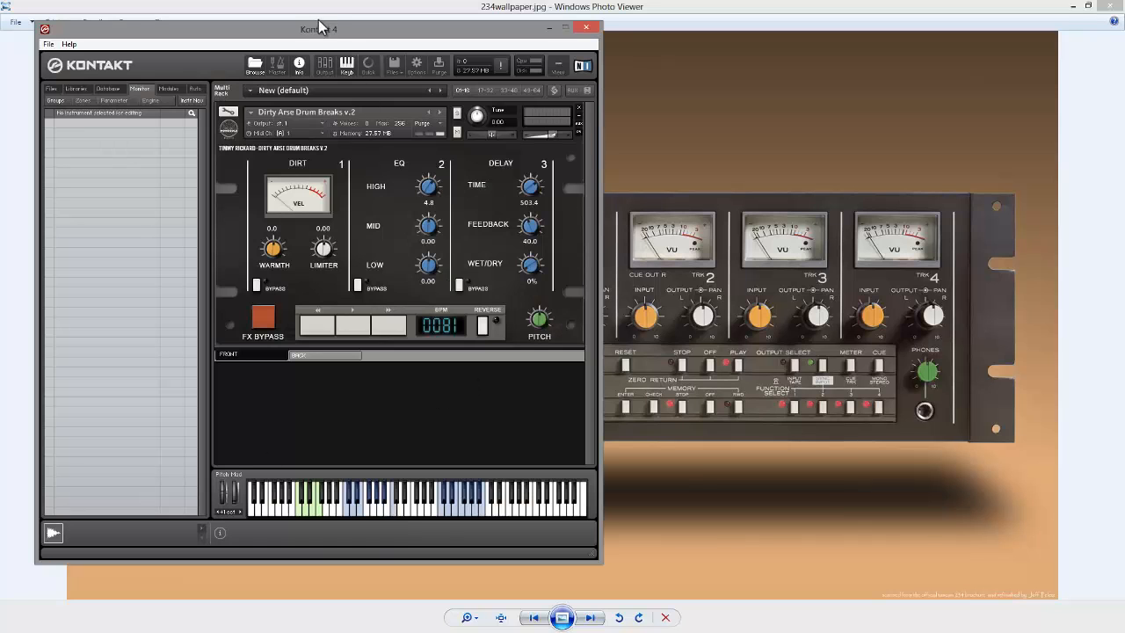
{"action": "left_click_drag", "start_coordinate": [328, 36], "coordinate": [725, 42]}
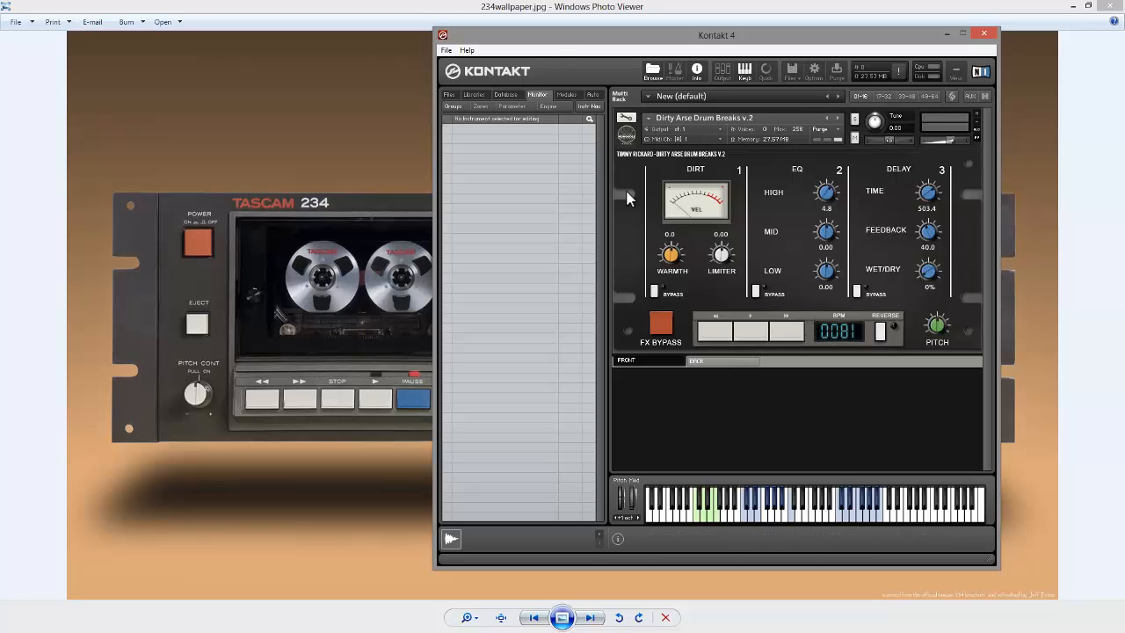
{"action": "left_click_drag", "start_coordinate": [548, 33], "coordinate": [523, 29]}
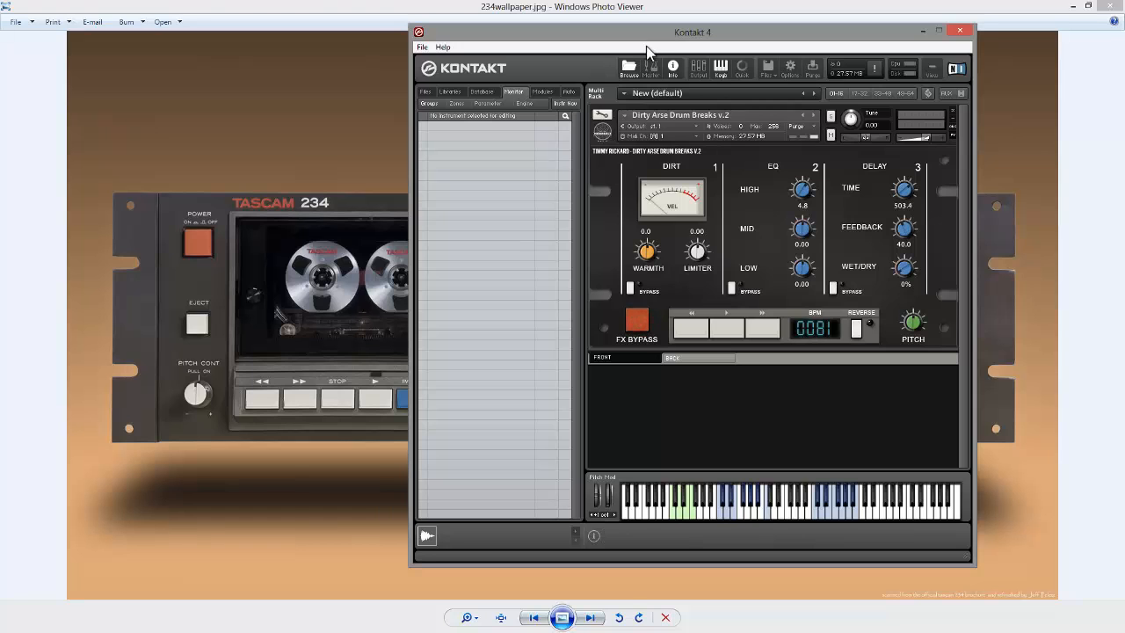
{"action": "left_click_drag", "start_coordinate": [655, 33], "coordinate": [314, 67]}
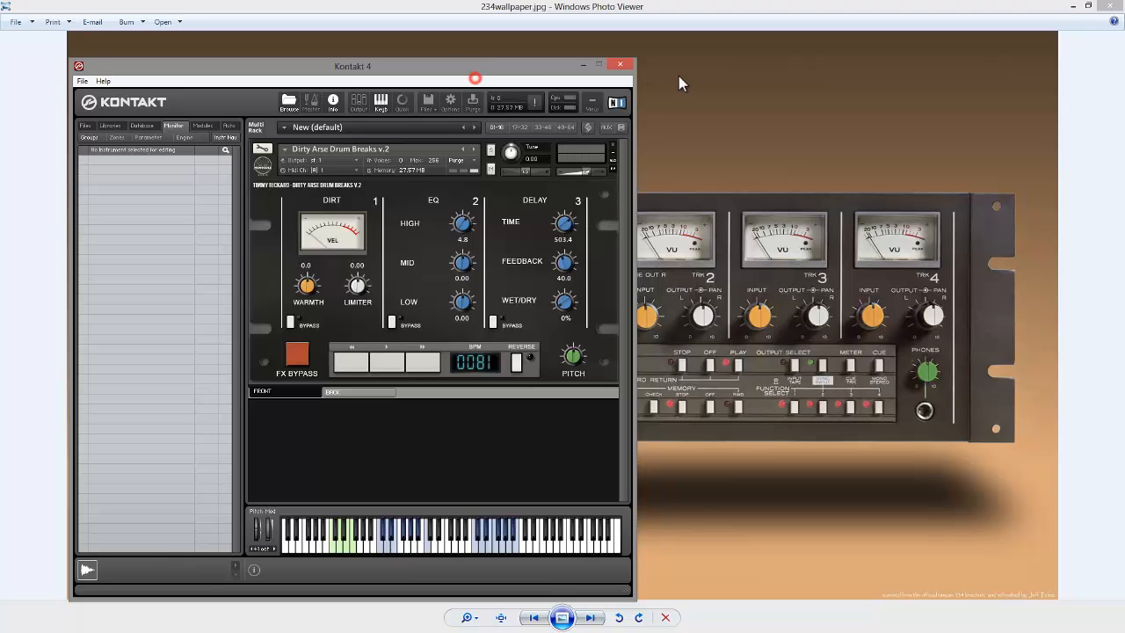
{"action": "left_click_drag", "start_coordinate": [502, 69], "coordinate": [482, 67]}
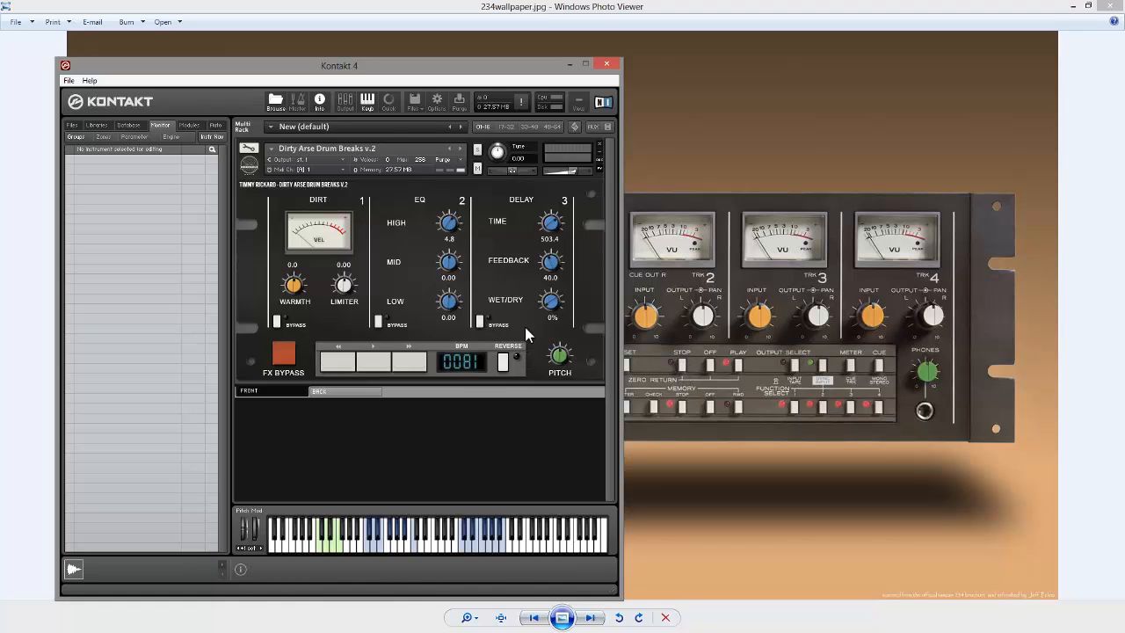
Try the delay's Wet/Dry at 100% and 0% and the Reverse switch, and close the TASCAM 234 photo
{"action": "left_click_drag", "start_coordinate": [552, 308], "coordinate": [555, 345]}
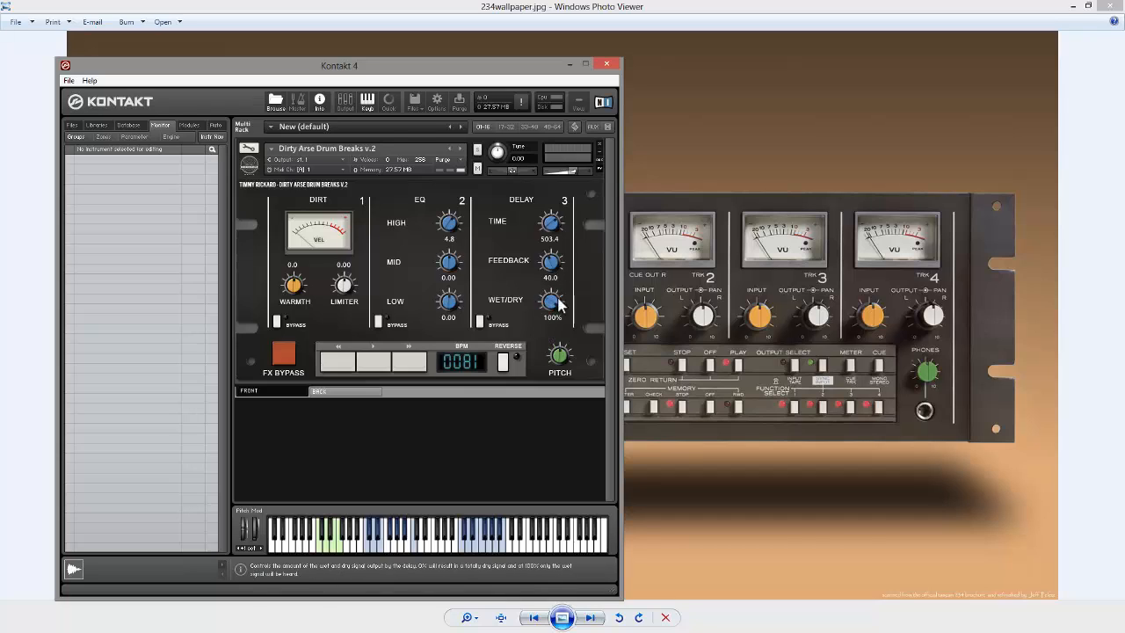
{"action": "left_click", "coordinate": [503, 362]}
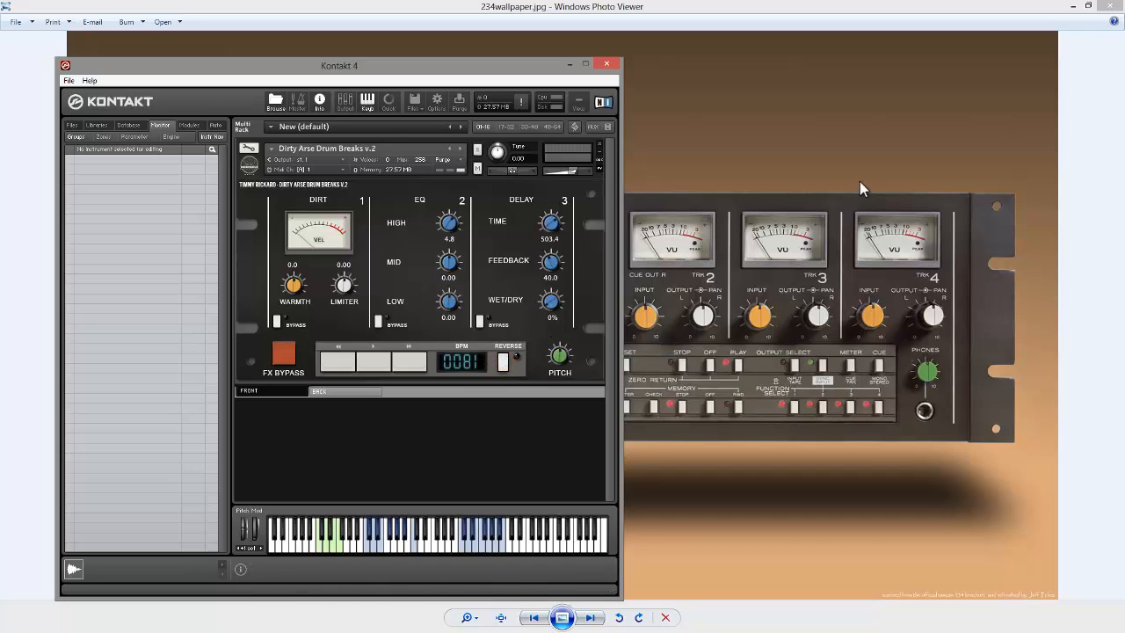
{"action": "left_click", "coordinate": [846, 159]}
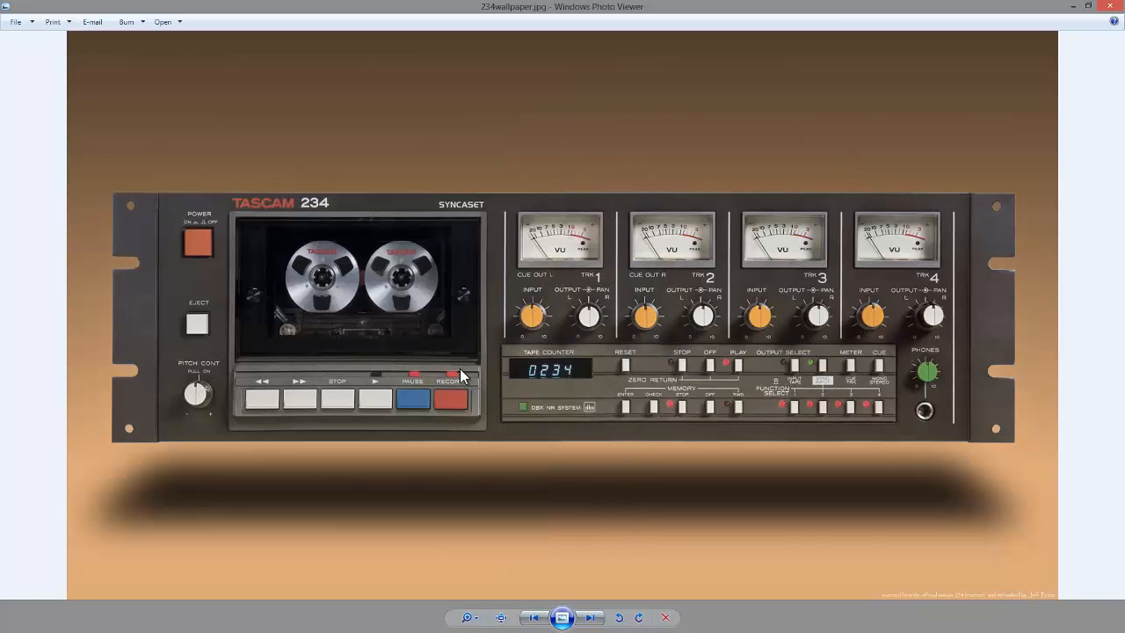
{"action": "left_click", "coordinate": [1113, 6]}
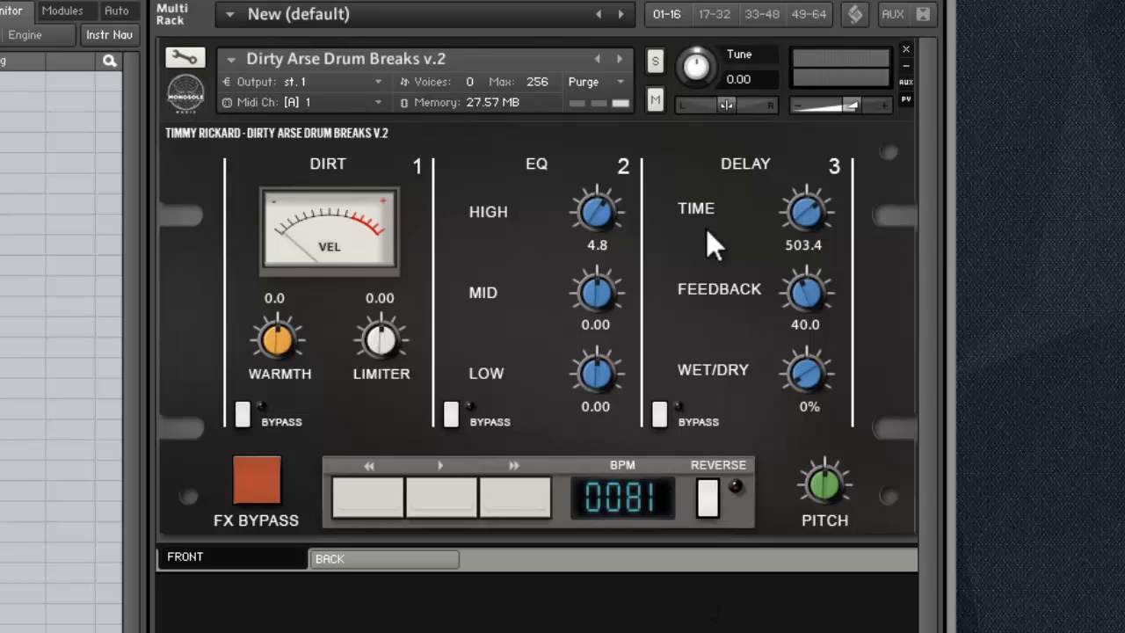
Set the EQ High to -17.2 and try the EQ and Delay bypass switches
{"action": "mouse_move", "coordinate": [597, 215]}
{"action": "left_mouse_down"}
{"action": "mouse_move", "coordinate": [603, 304]}
{"action": "mouse_move", "coordinate": [614, 155]}
{"action": "mouse_move", "coordinate": [623, 240]}
{"action": "mouse_move", "coordinate": [620, 198]}
{"action": "mouse_move", "coordinate": [611, 219]}
{"action": "left_mouse_up"}
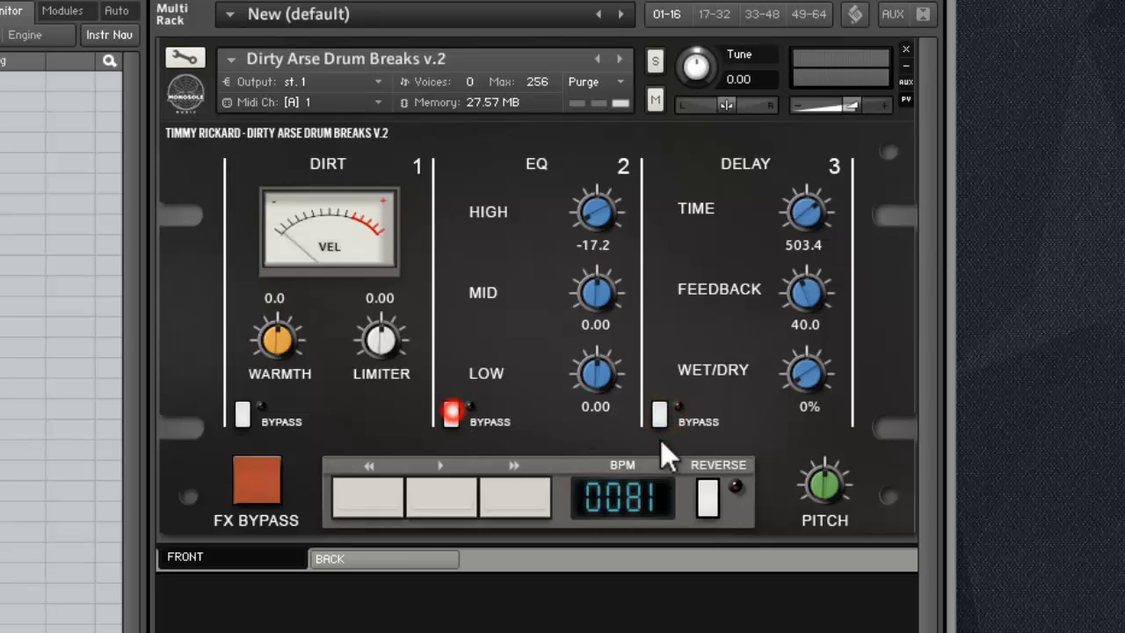
{"action": "left_click", "coordinate": [661, 417]}
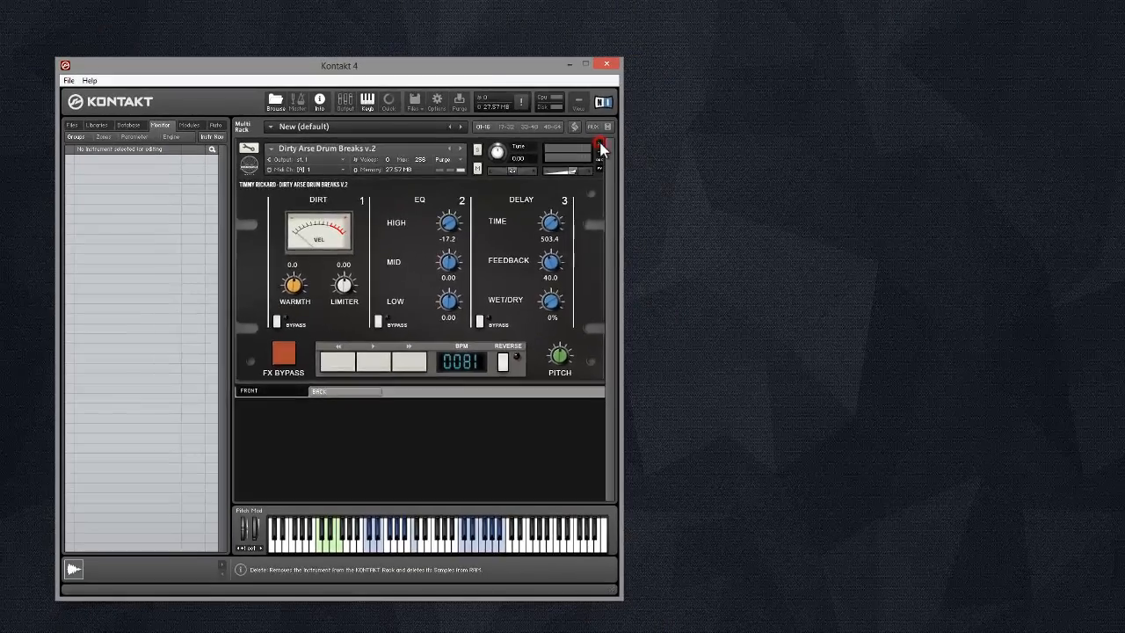
Remove Dirty Arse Drum Breaks v.2 from the rack and load the GUI Exercise instrument
{"action": "left_click", "coordinate": [690, 115]}
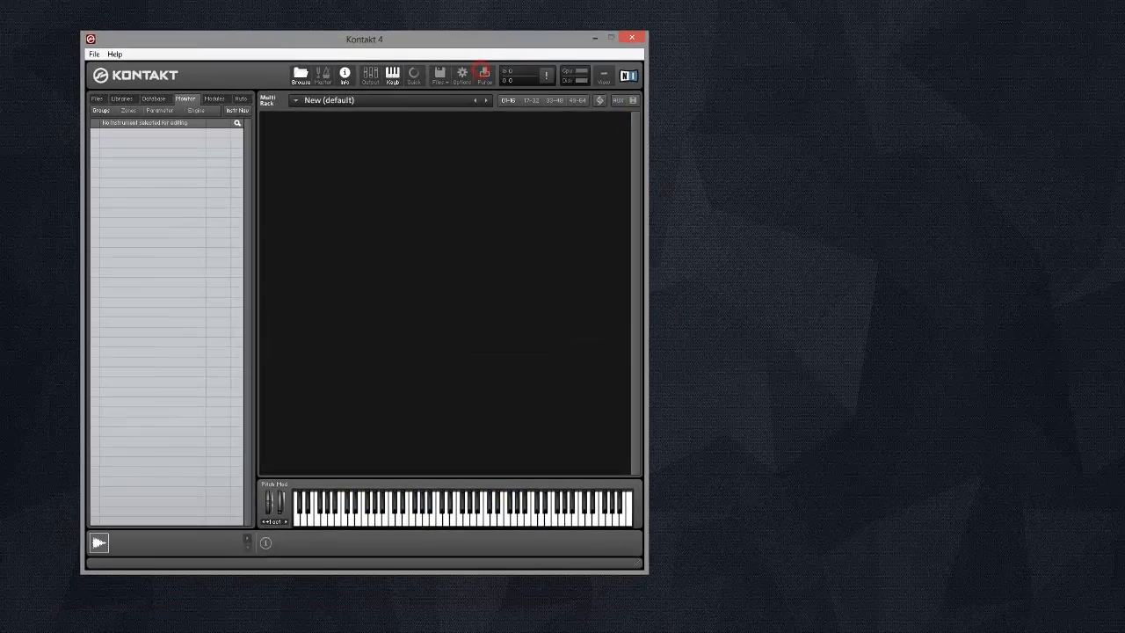
{"action": "left_click_drag", "start_coordinate": [86, 214], "coordinate": [308, 264]}
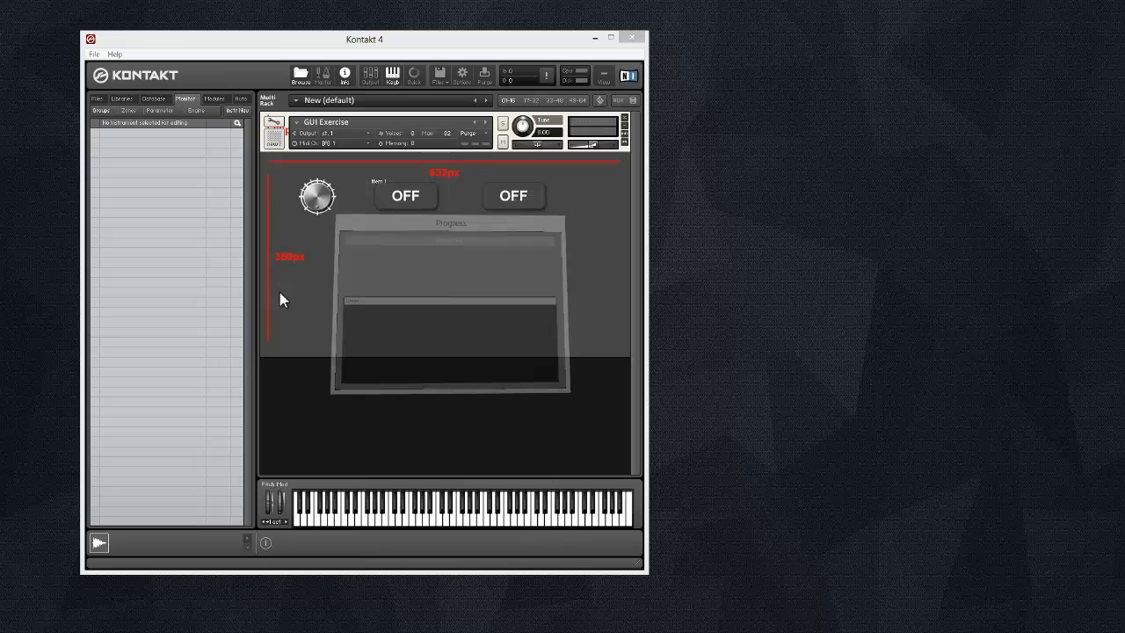
Look through the image files in the GUI Exercises resources pictures folder
{"action": "left_click_drag", "start_coordinate": [141, 120], "coordinate": [291, 69]}
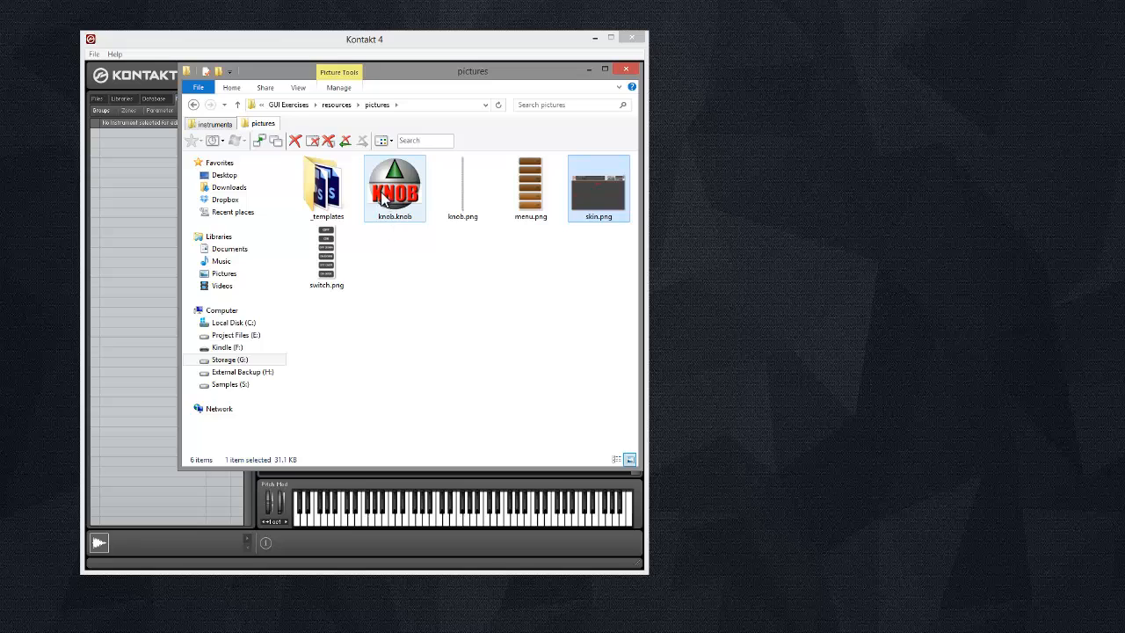
{"action": "left_click_drag", "start_coordinate": [423, 77], "coordinate": [0, 79]}
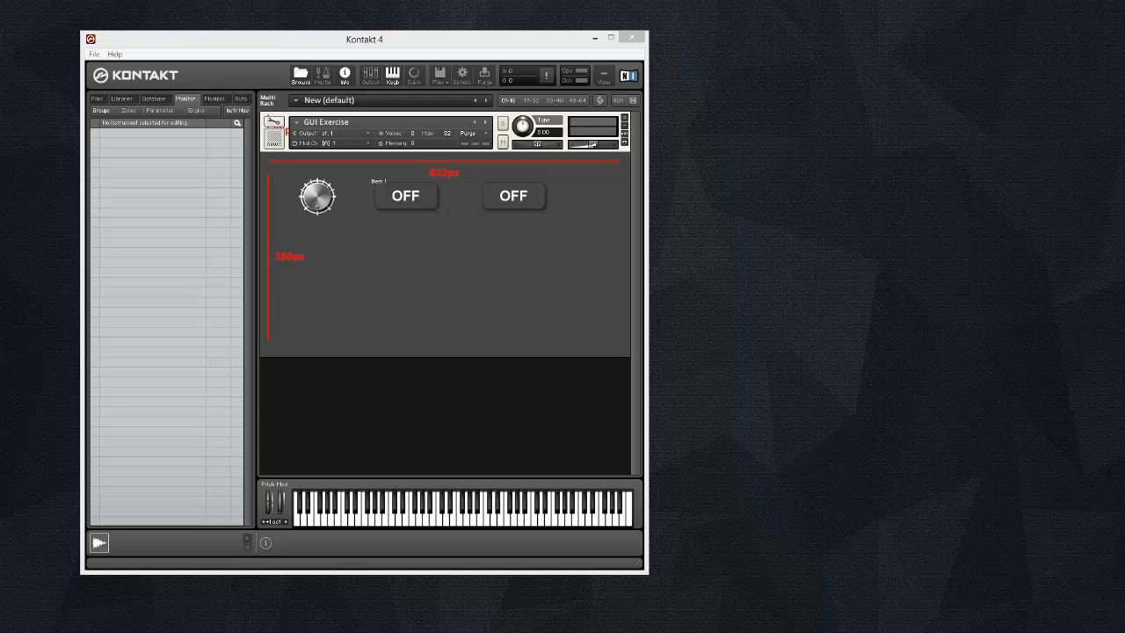
Switch to KnobMan and set the primitive type of Layer 2 to CircleFill
{"action": "left_click_drag", "start_coordinate": [0, 107], "coordinate": [440, 4]}
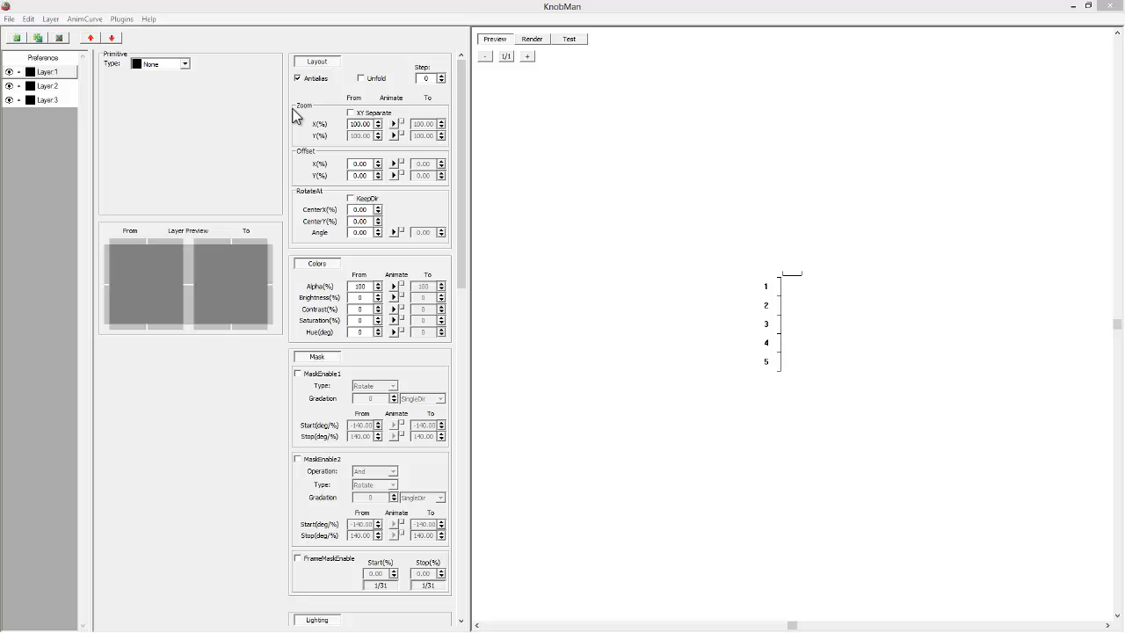
{"action": "left_click", "coordinate": [48, 86]}
{"action": "left_click", "coordinate": [49, 72]}
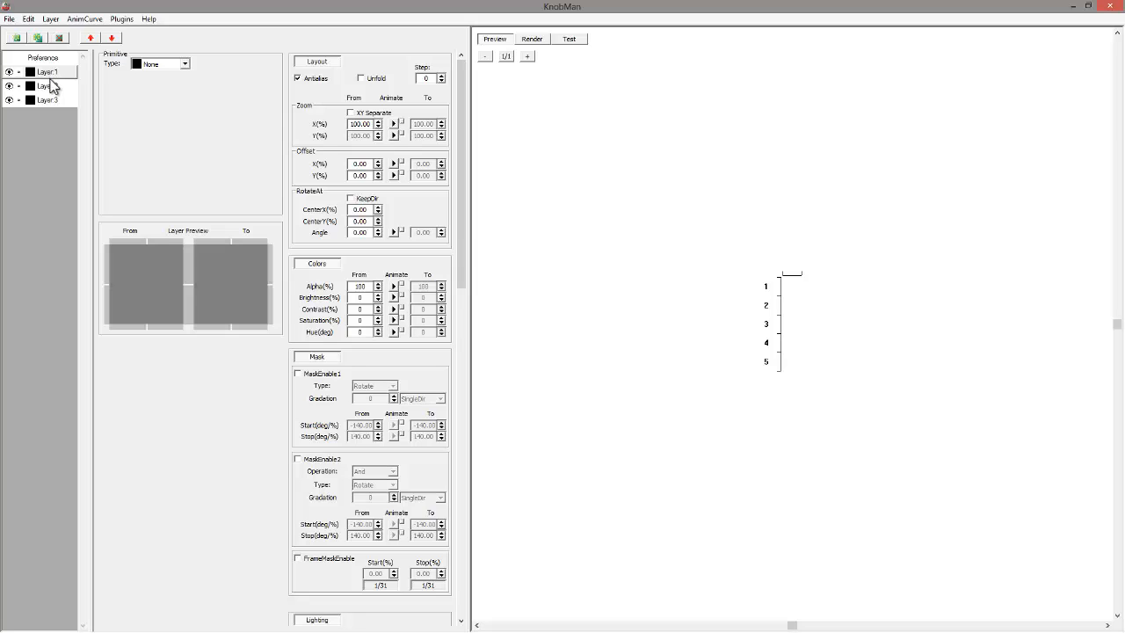
{"action": "left_click", "coordinate": [50, 86]}
{"action": "left_click", "coordinate": [44, 99]}
{"action": "left_click", "coordinate": [49, 86]}
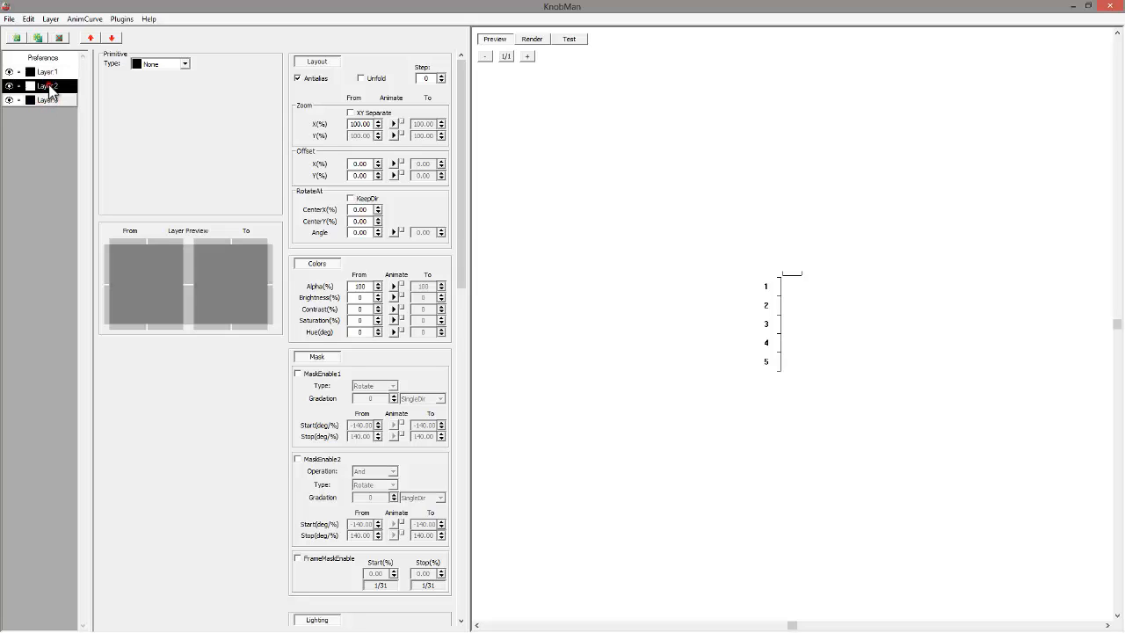
{"action": "left_click", "coordinate": [160, 63]}
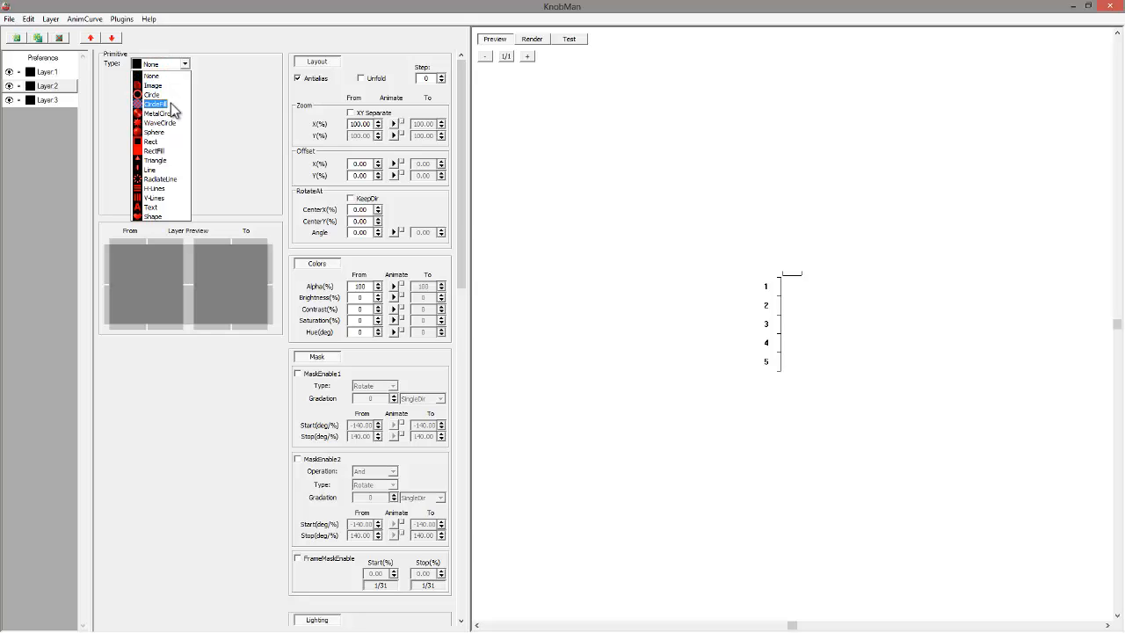
{"action": "left_click", "coordinate": [156, 109]}
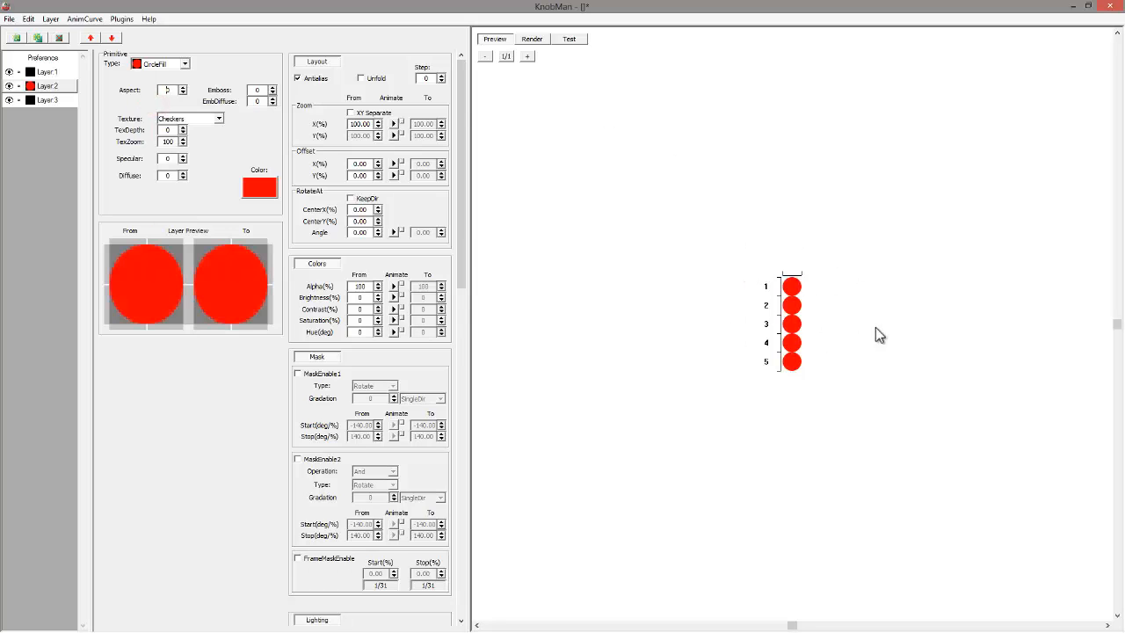
Examine the circle in an enlarged preview, in the full render and in the test view across its frames
{"action": "left_click", "coordinate": [528, 57]}
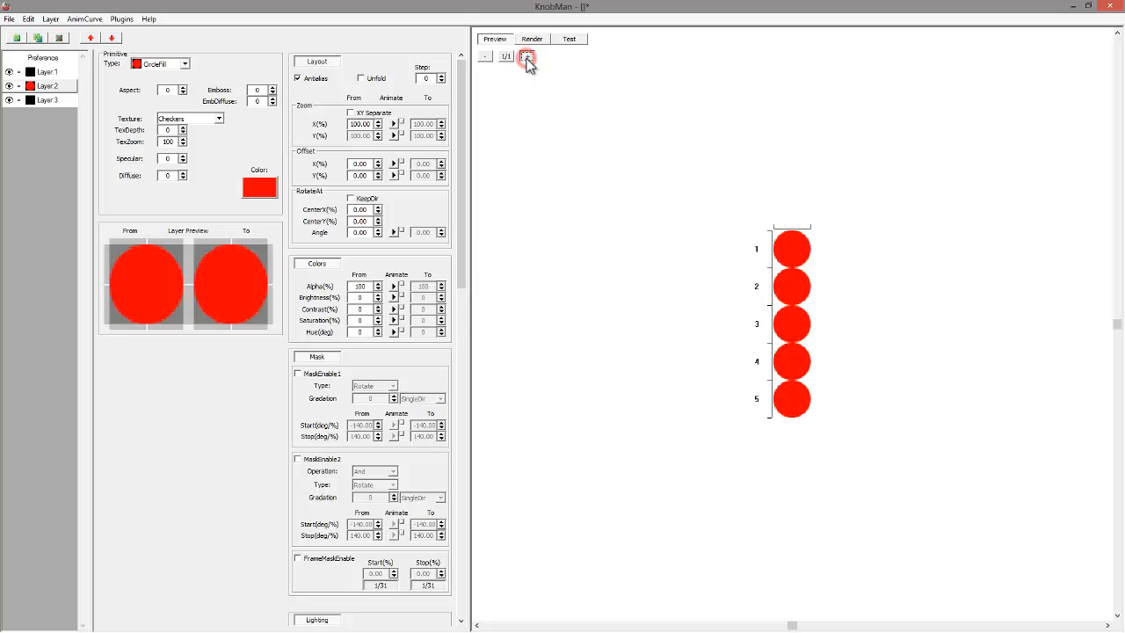
{"action": "left_click", "coordinate": [527, 57]}
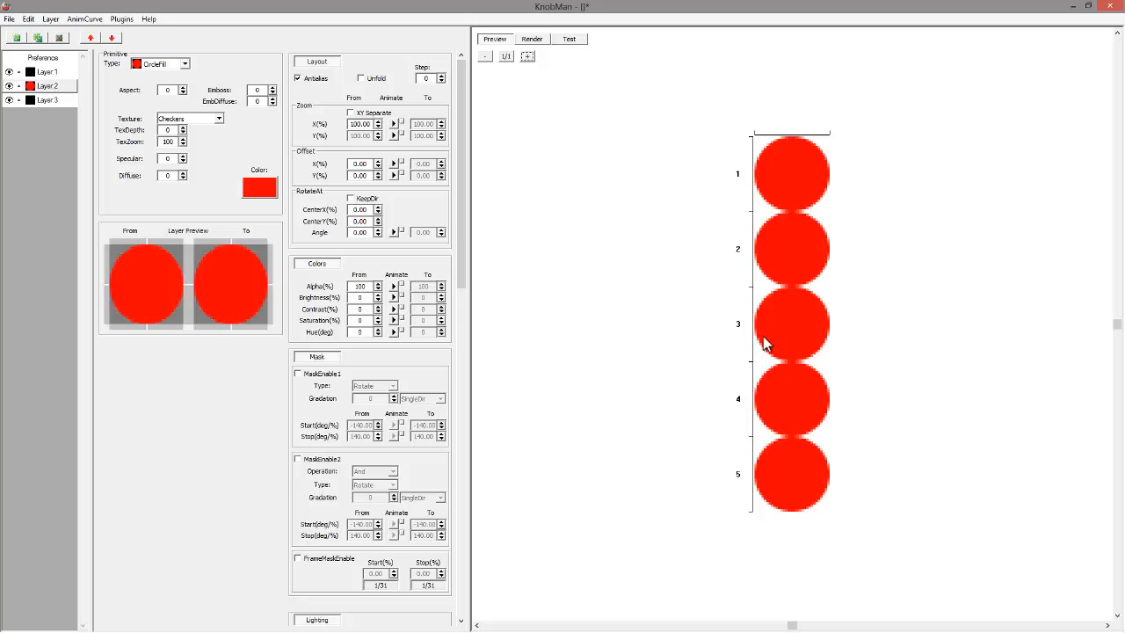
{"action": "left_click", "coordinate": [533, 41]}
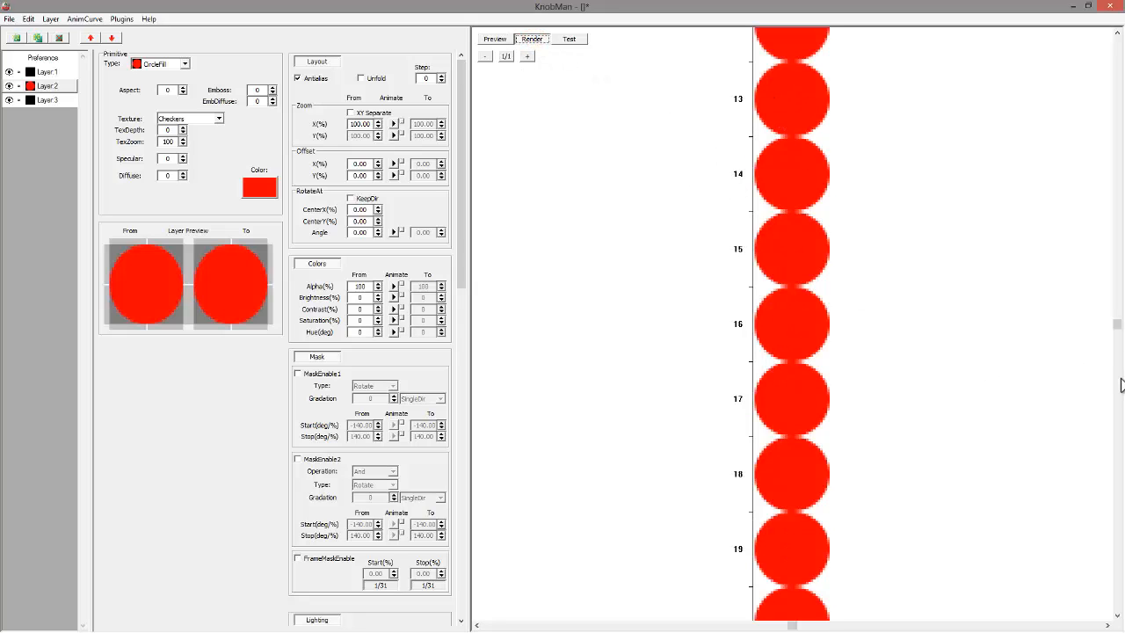
{"action": "mouse_move", "coordinate": [1116, 327]}
{"action": "left_mouse_down"}
{"action": "mouse_move", "coordinate": [1105, 254]}
{"action": "mouse_move", "coordinate": [1112, 311]}
{"action": "left_mouse_up"}
{"action": "left_click", "coordinate": [570, 39]}
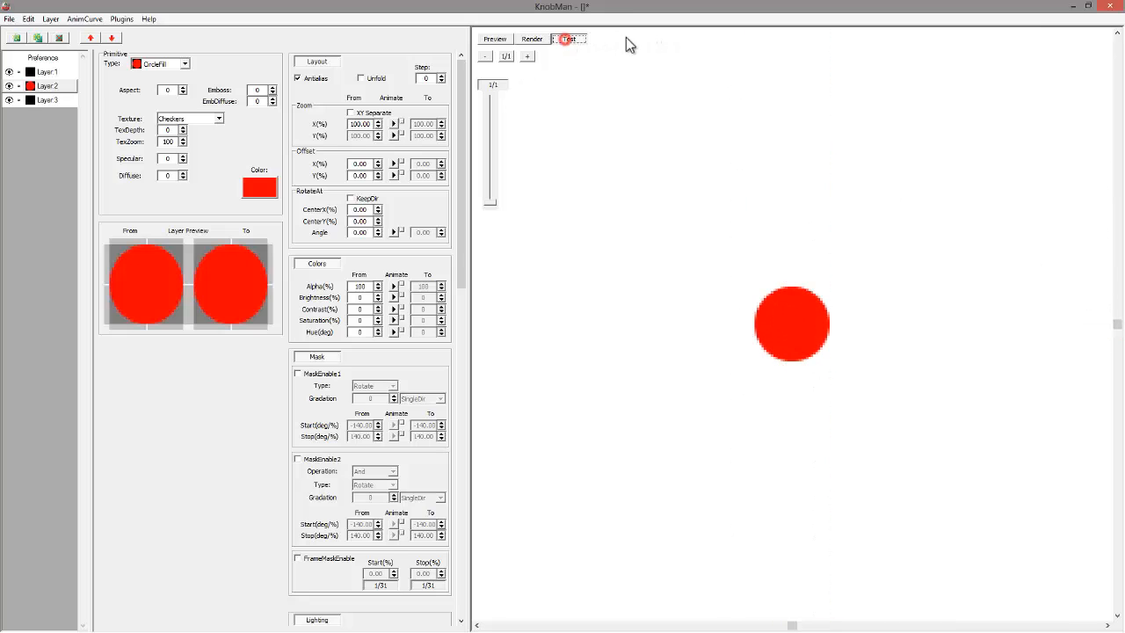
{"action": "left_click_drag", "start_coordinate": [490, 208], "coordinate": [497, 252]}
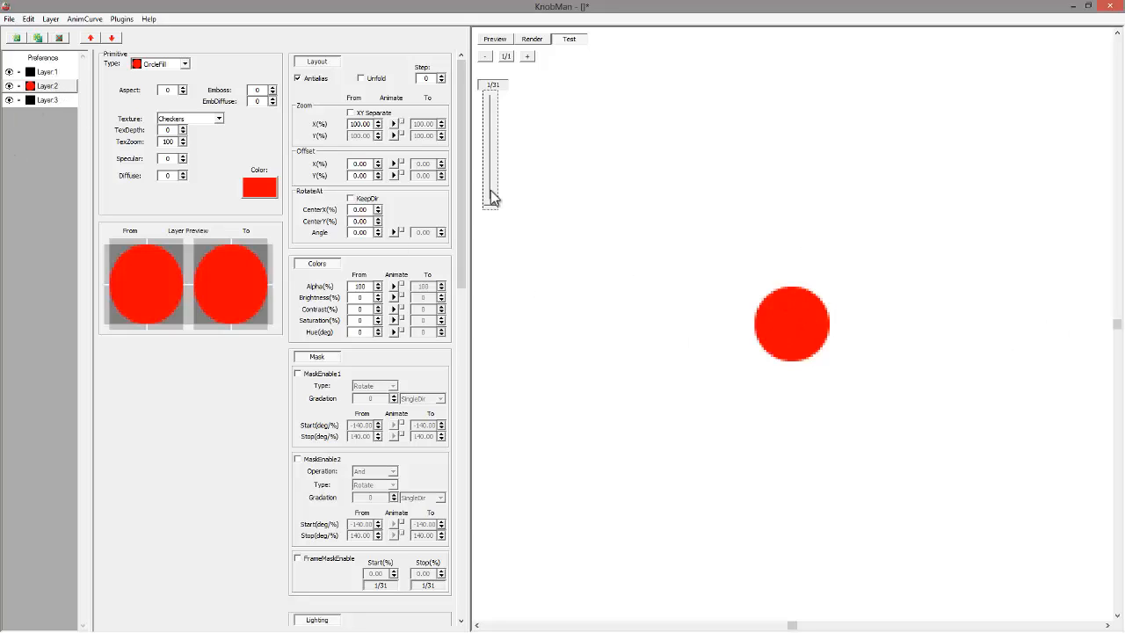
Make Layer 3 a black Triangle primitive with a length of 10
{"action": "left_click", "coordinate": [58, 102]}
{"action": "left_click", "coordinate": [181, 66]}
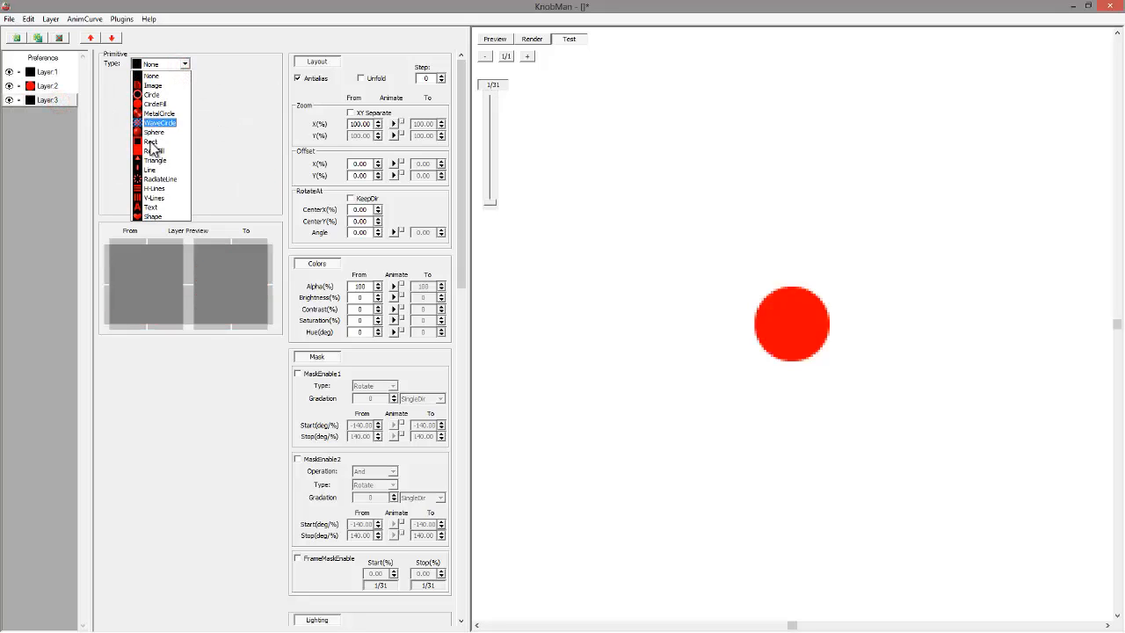
{"action": "left_click", "coordinate": [154, 160]}
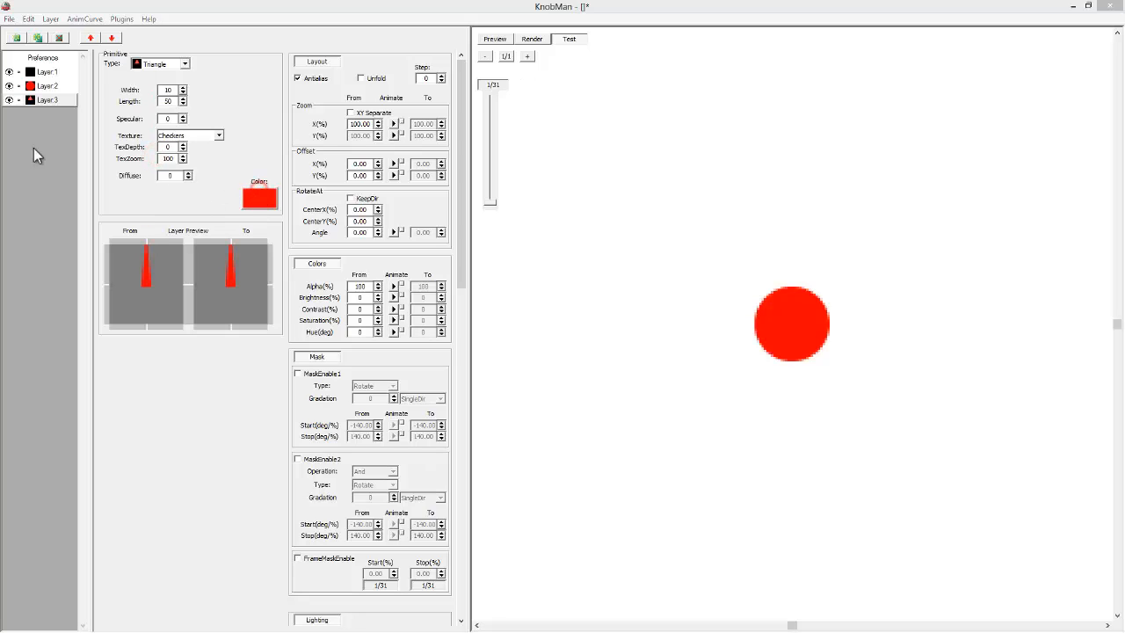
{"action": "left_click", "coordinate": [259, 199]}
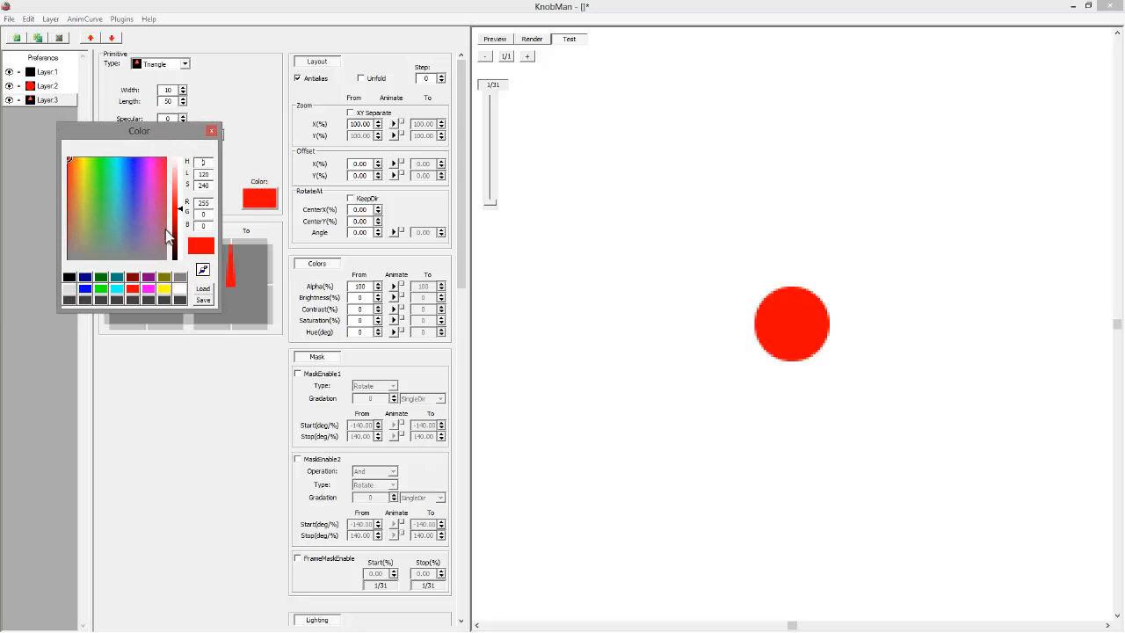
{"action": "left_click", "coordinate": [69, 279]}
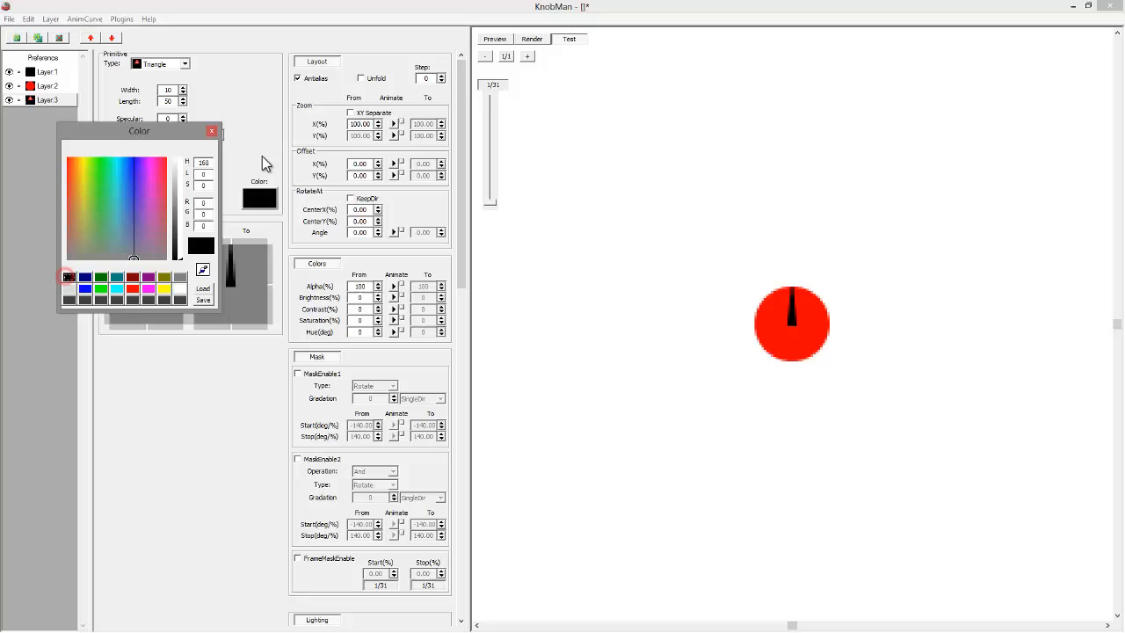
{"action": "left_click", "coordinate": [212, 132]}
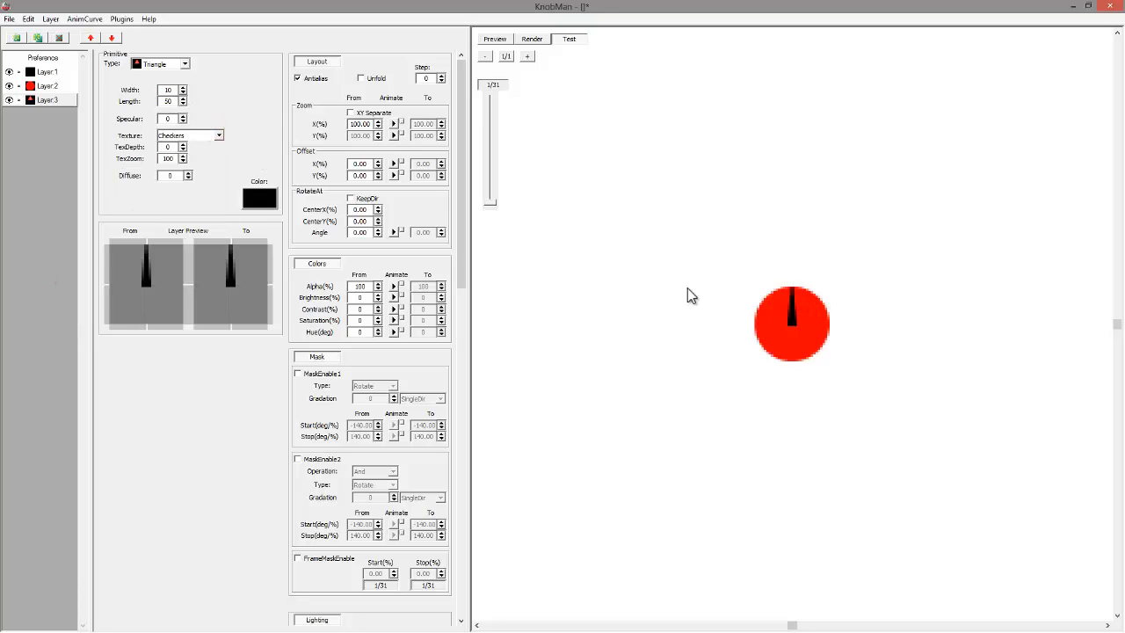
{"action": "left_click_drag", "start_coordinate": [183, 101], "coordinate": [182, 132]}
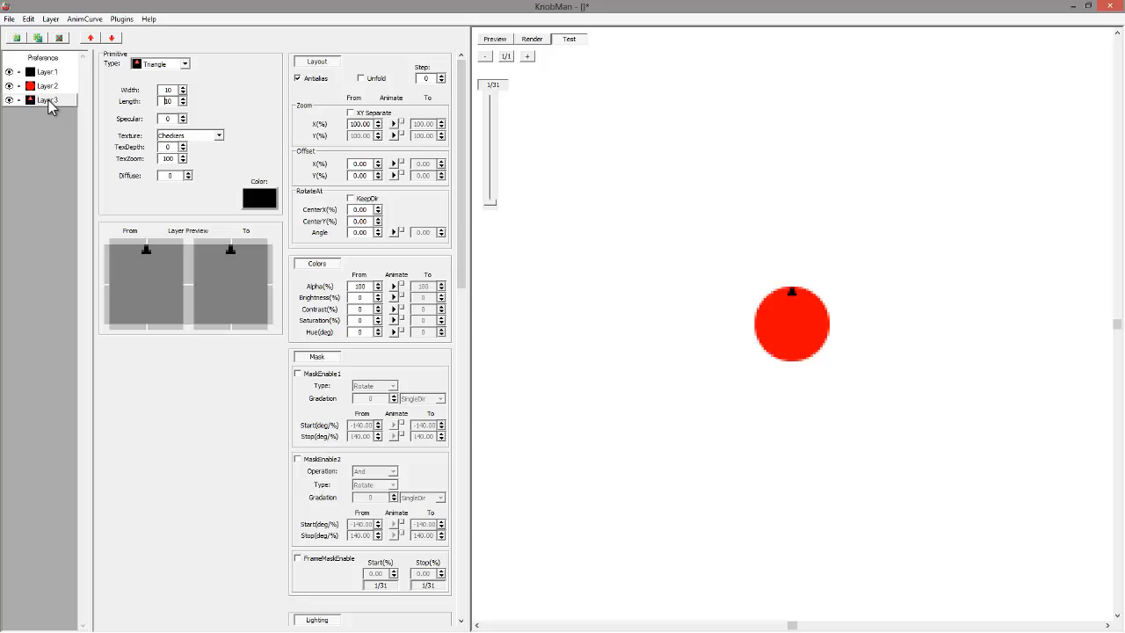
Try moving Layer 3 behind Layer 2 and back, and switch its visibility off and on
{"action": "left_click_drag", "start_coordinate": [48, 100], "coordinate": [50, 79]}
{"action": "left_click_drag", "start_coordinate": [59, 89], "coordinate": [48, 105]}
{"action": "left_click", "coordinate": [12, 101]}
{"action": "left_click", "coordinate": [9, 100]}
{"action": "left_click", "coordinate": [10, 100]}
Set the oversampling of the output image to x4 in the knob's preferences
{"action": "left_click", "coordinate": [38, 57]}
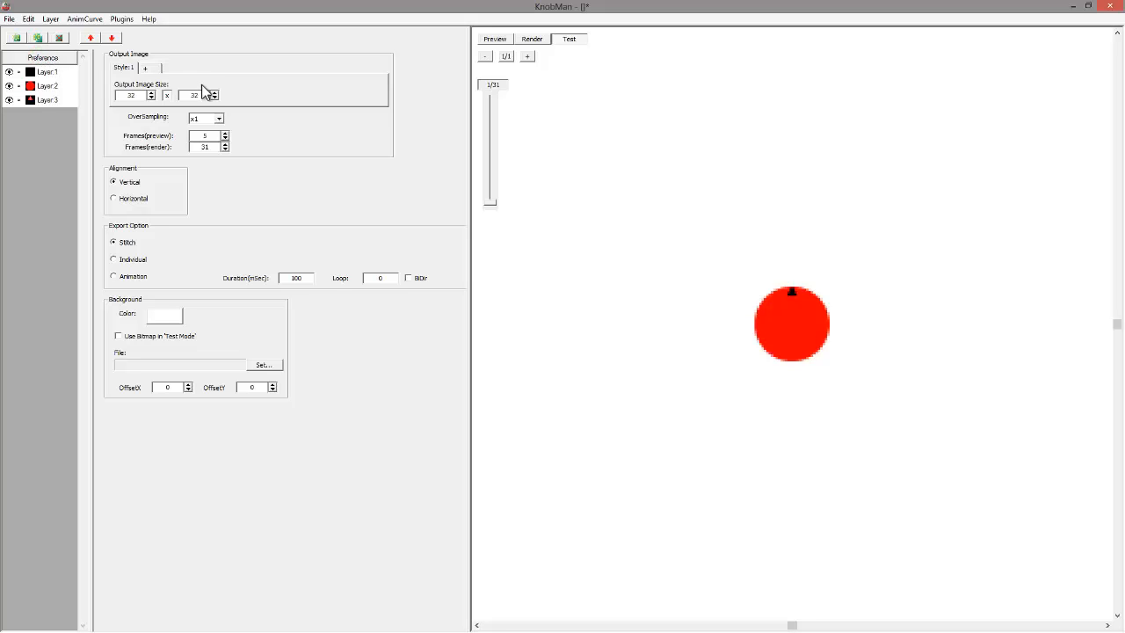
{"action": "left_click", "coordinate": [218, 118]}
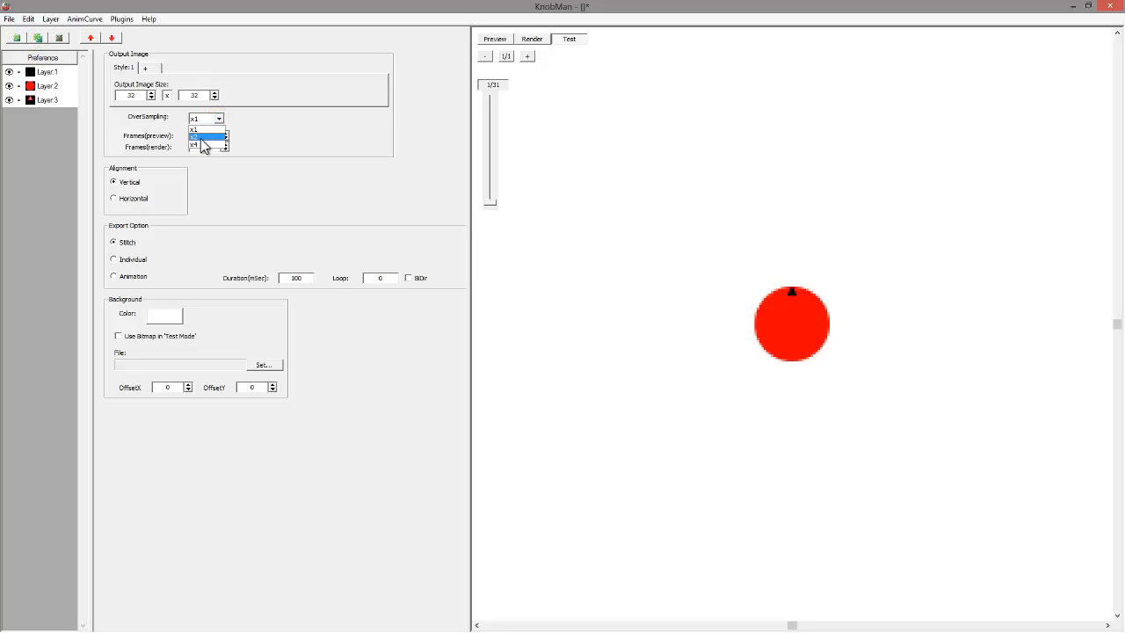
{"action": "left_click", "coordinate": [203, 143]}
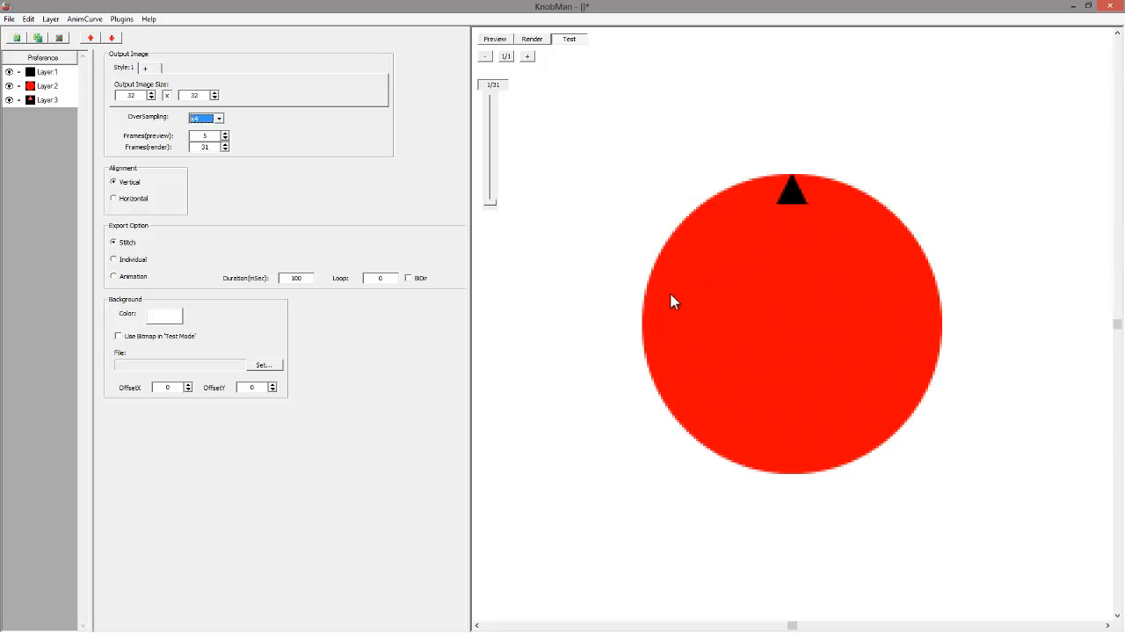
{"action": "left_click", "coordinate": [484, 56]}
{"action": "left_click", "coordinate": [506, 55]}
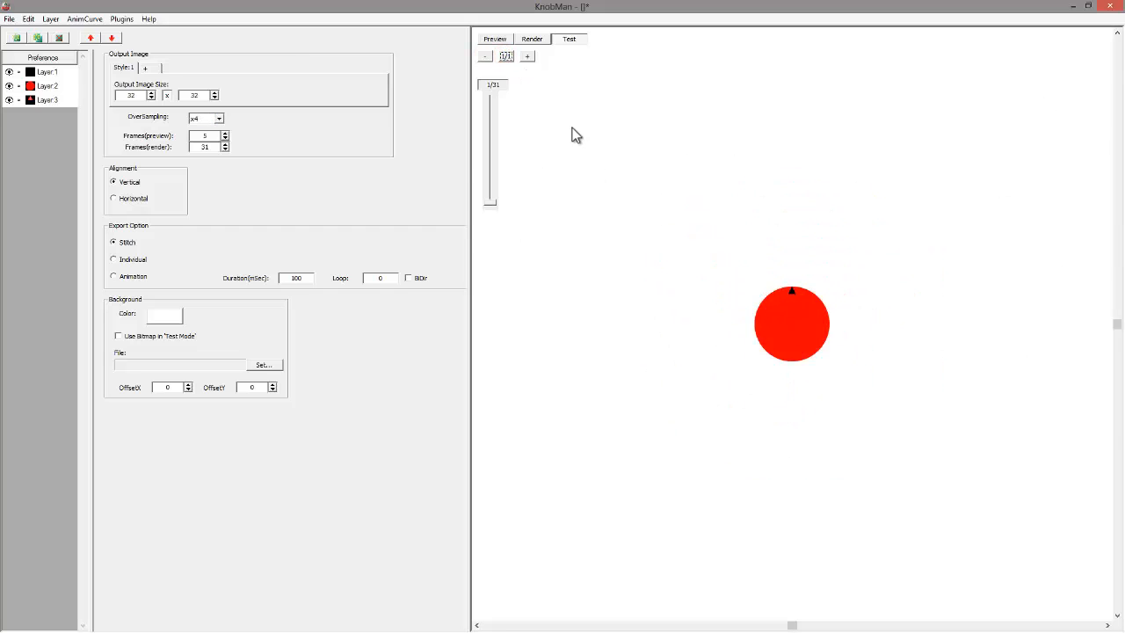
Delete the triangle layer and the filled circle layer, keeping only the empty Layer 1
{"action": "left_click", "coordinate": [56, 86]}
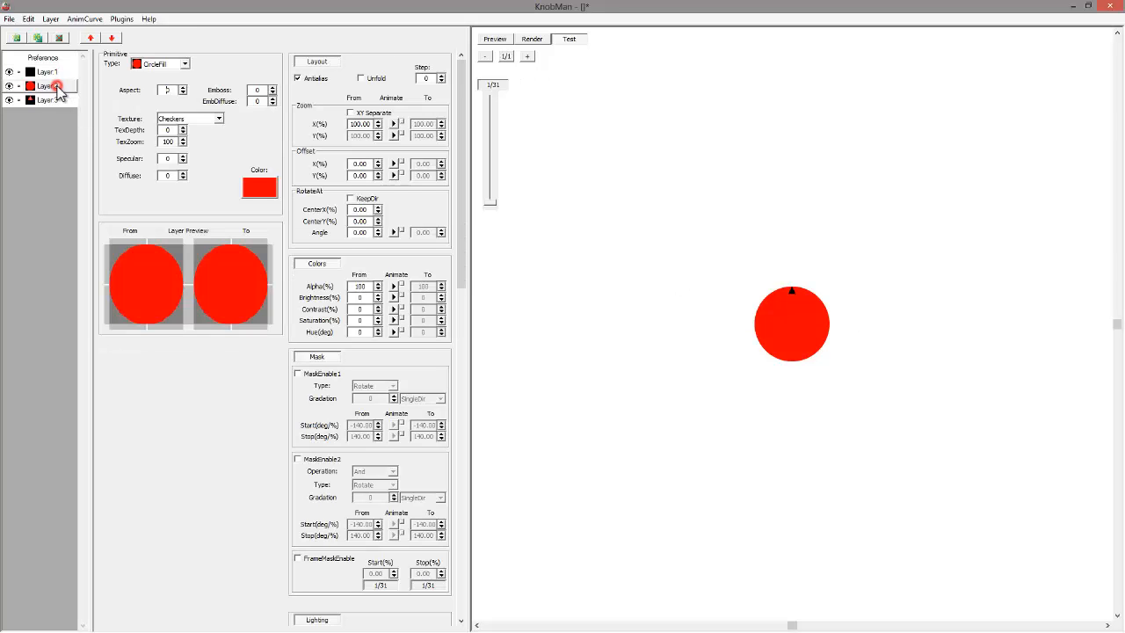
{"action": "left_click", "coordinate": [51, 101]}
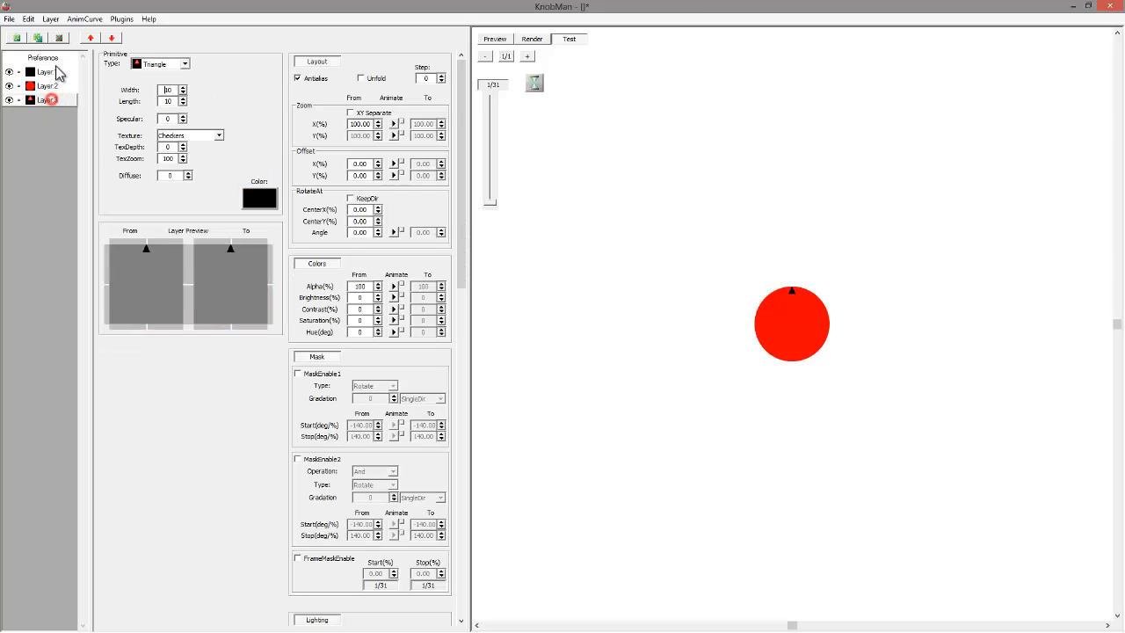
{"action": "left_click", "coordinate": [59, 37]}
{"action": "left_click", "coordinate": [539, 361]}
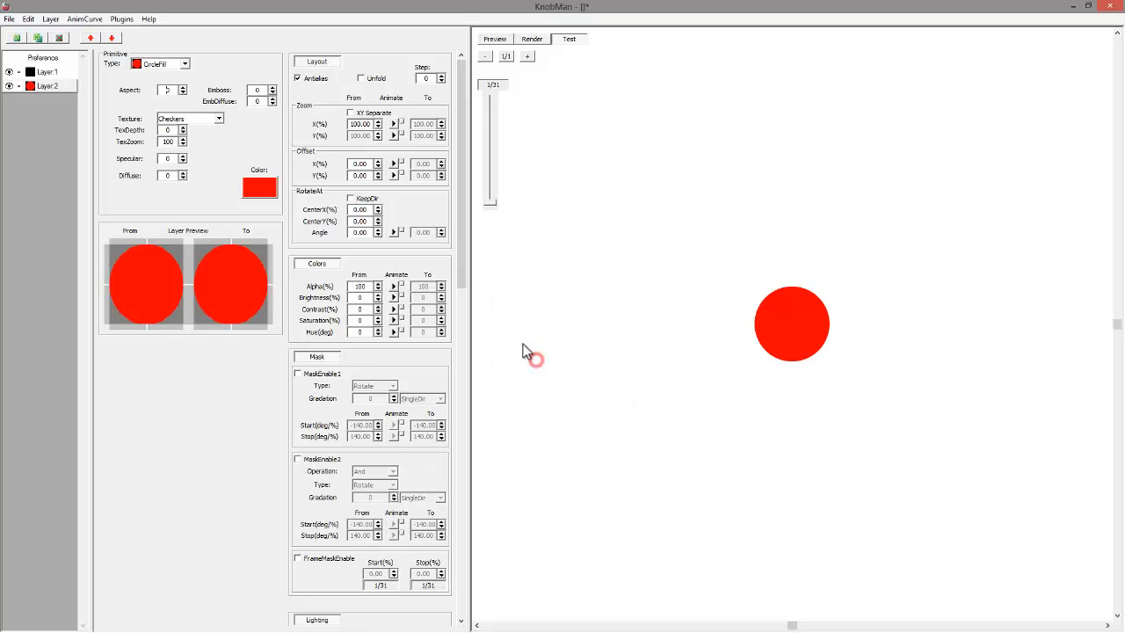
{"action": "left_click", "coordinate": [59, 37]}
{"action": "left_click", "coordinate": [545, 359]}
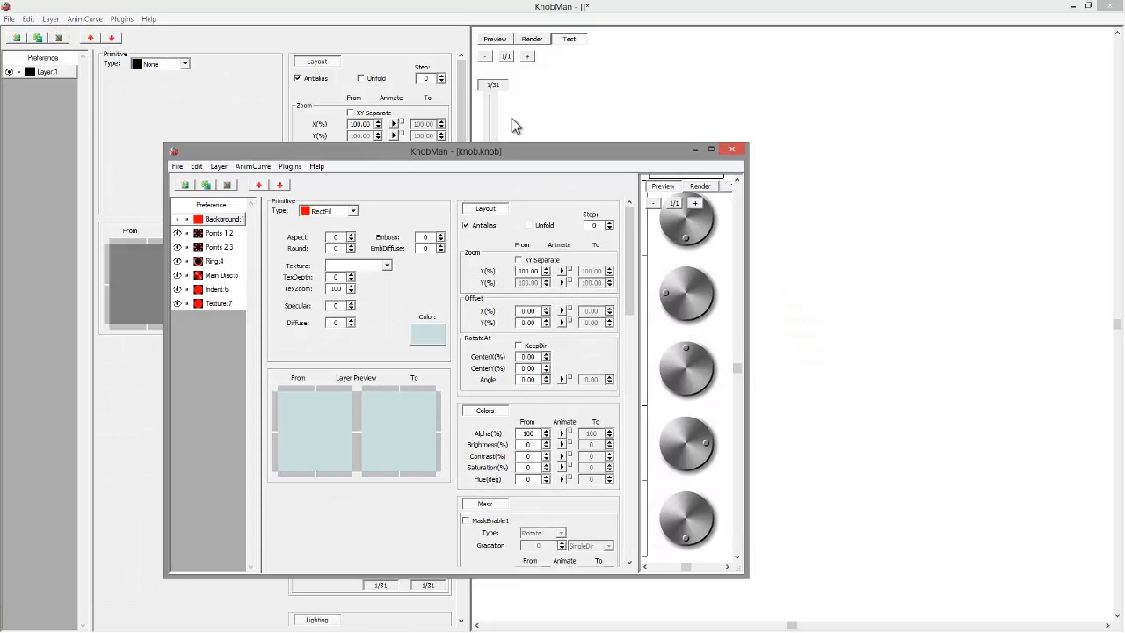
Maximize the knob.knob window and examine the metallic knob across its frames in the test view
{"action": "left_click_drag", "start_coordinate": [512, 149], "coordinate": [520, 3]}
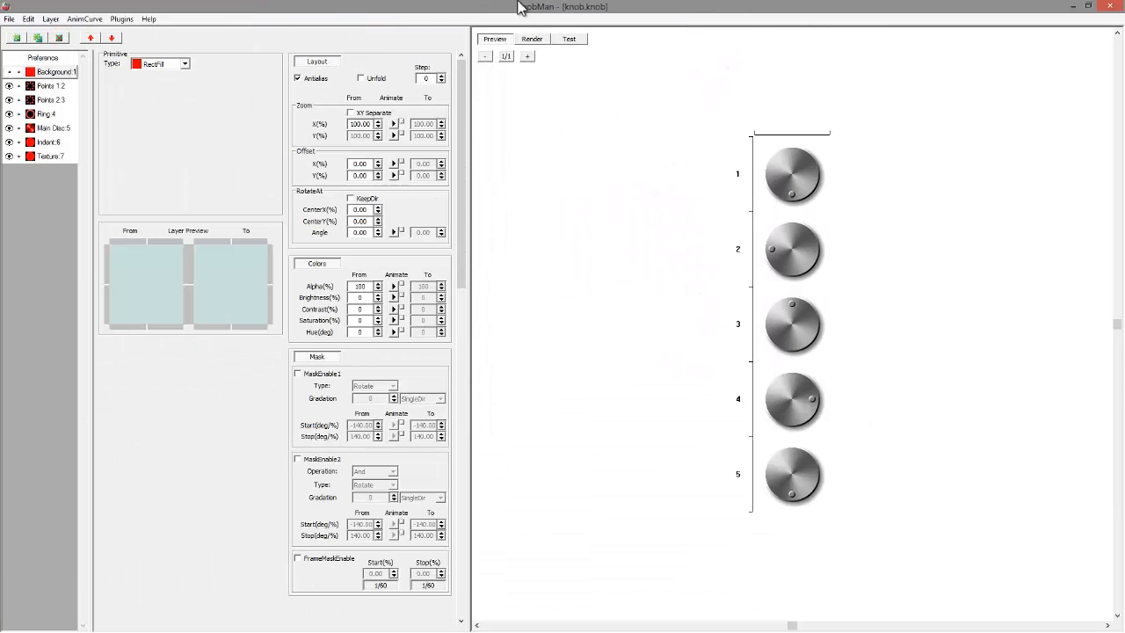
{"action": "left_click", "coordinate": [568, 39]}
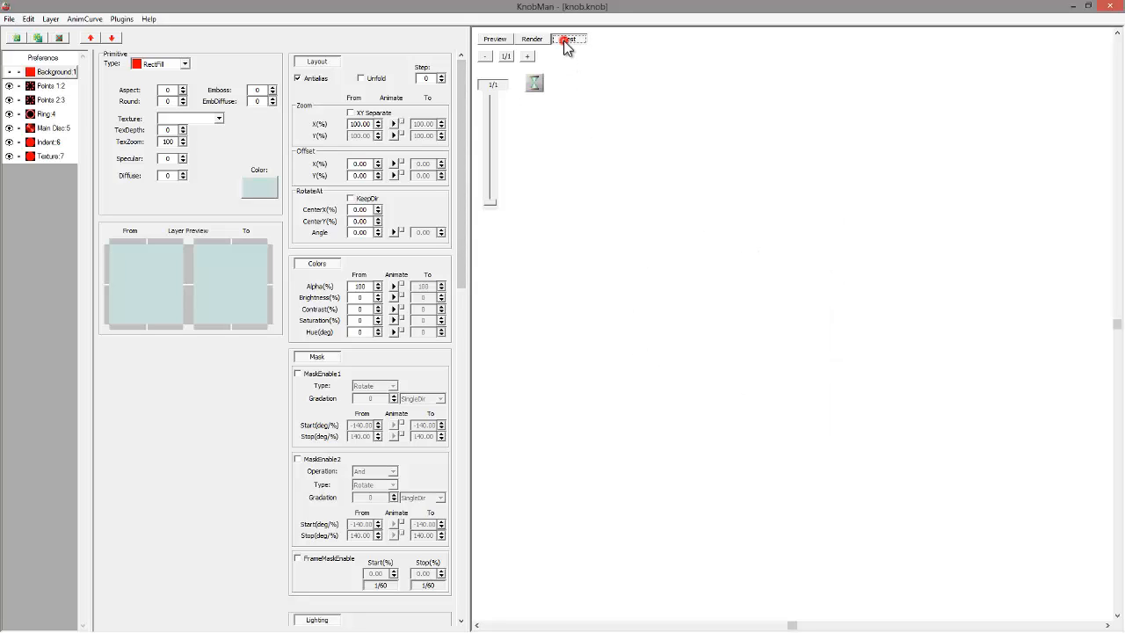
{"action": "left_click", "coordinate": [488, 205]}
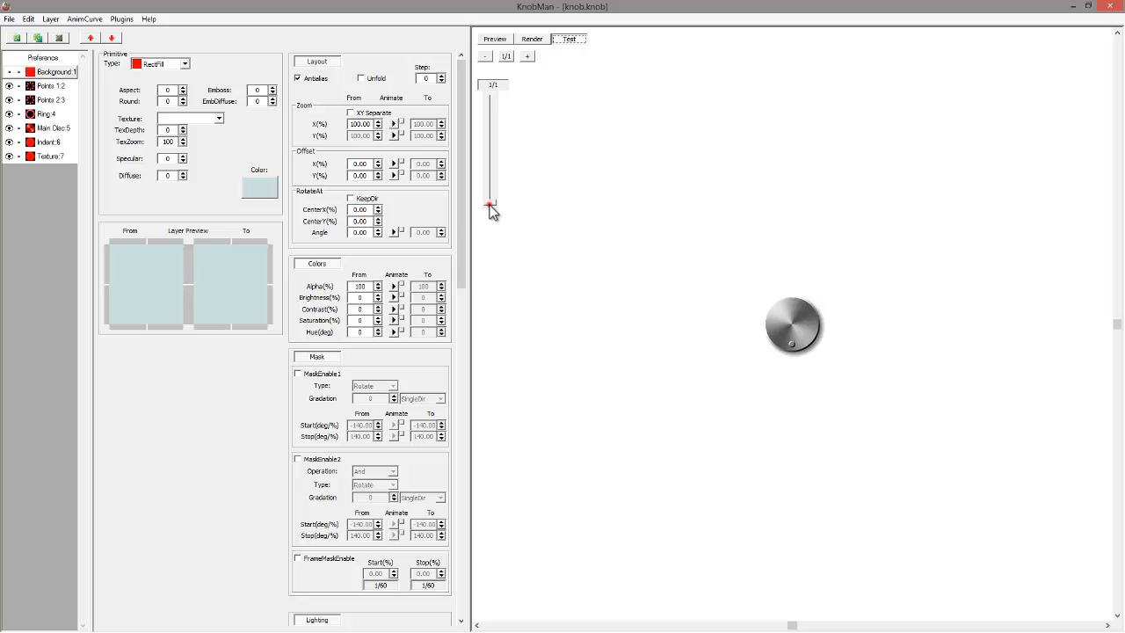
{"action": "mouse_move", "coordinate": [490, 205]}
{"action": "left_mouse_down"}
{"action": "mouse_move", "coordinate": [498, 125]}
{"action": "mouse_move", "coordinate": [510, 202]}
{"action": "left_mouse_up"}
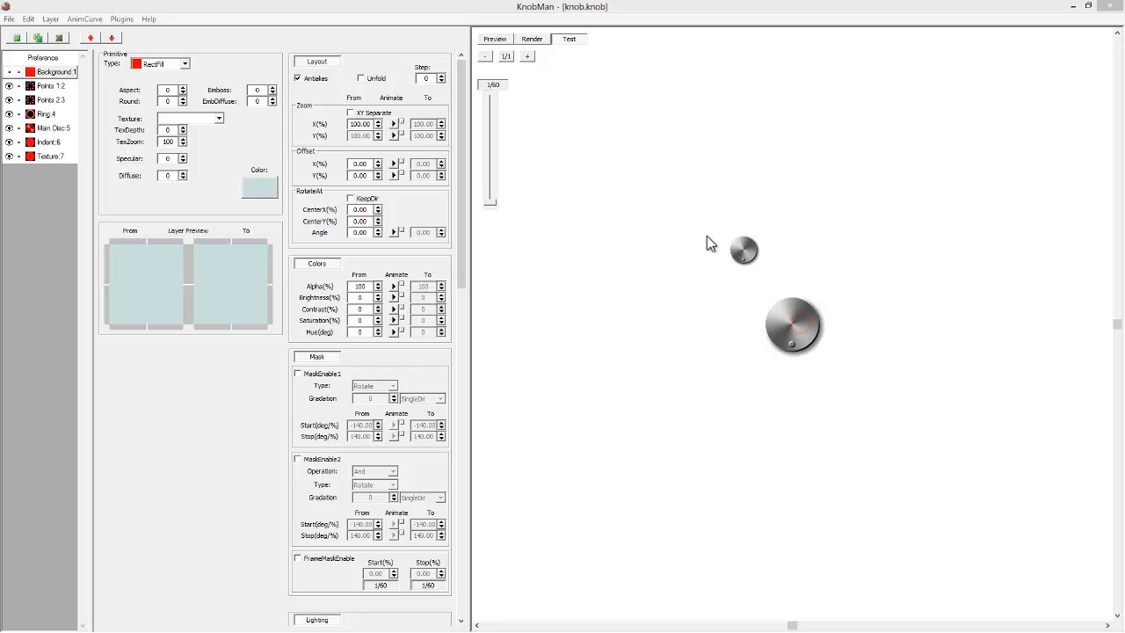
{"action": "left_click_drag", "start_coordinate": [707, 236], "coordinate": [663, 144]}
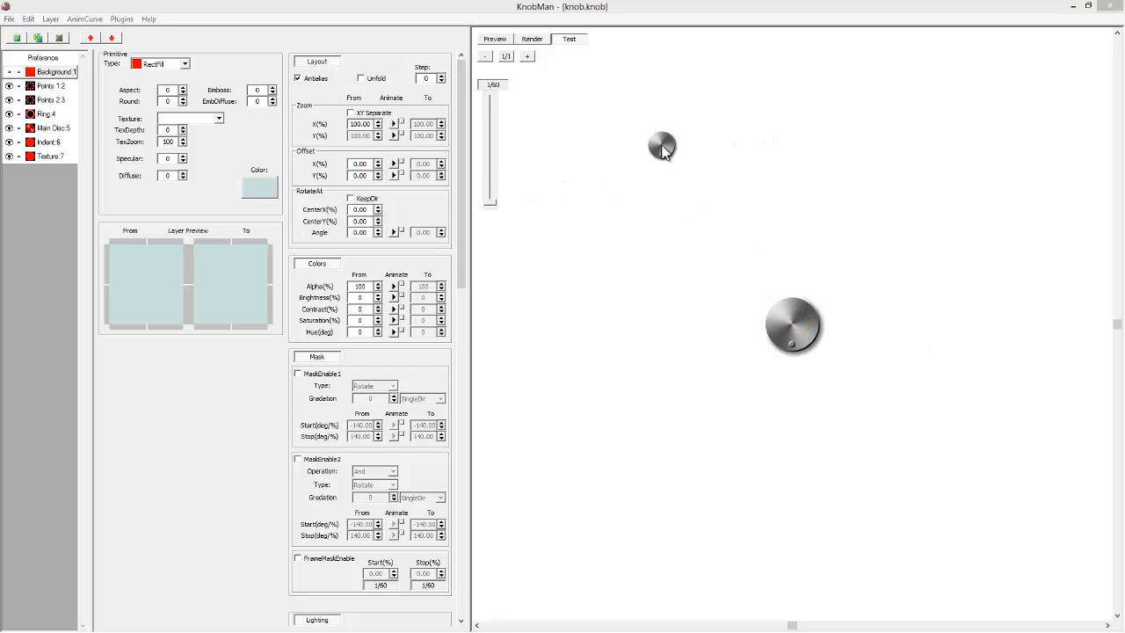
{"action": "left_click", "coordinate": [490, 198]}
{"action": "left_click_drag", "start_coordinate": [491, 181], "coordinate": [497, 216]}
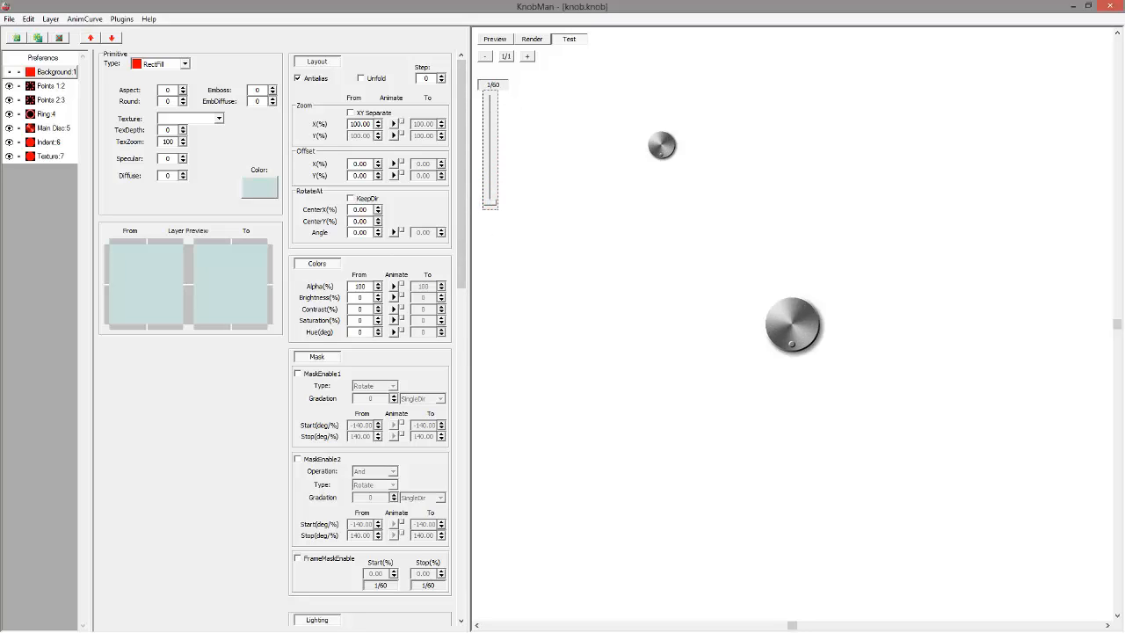
Switch to Kontakt and compare the floating knob's tick marks against the dark instrument interface and KnobMan's white background
{"action": "key", "text": "alt+Tab"}
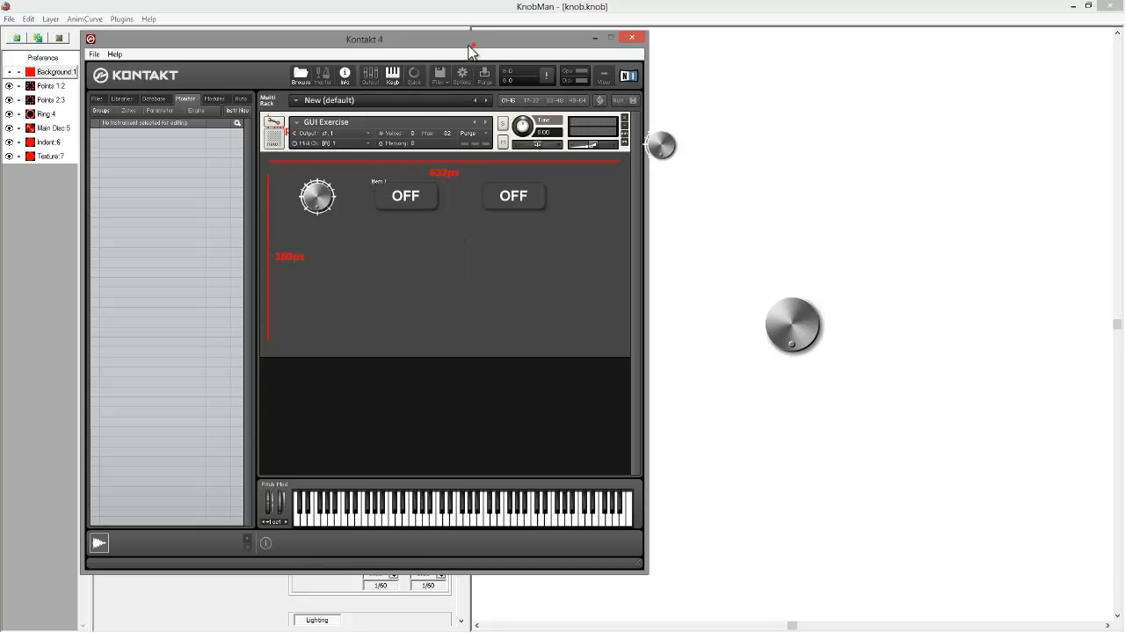
{"action": "left_click_drag", "start_coordinate": [473, 45], "coordinate": [430, 46]}
{"action": "left_click_drag", "start_coordinate": [661, 147], "coordinate": [571, 199]}
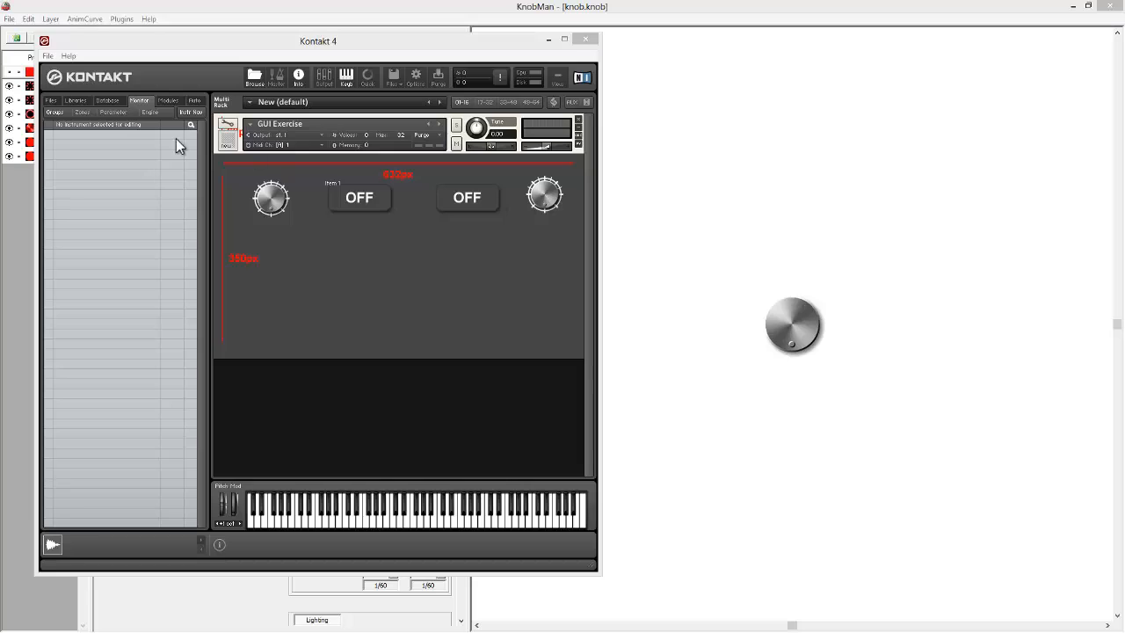
{"action": "left_click_drag", "start_coordinate": [272, 43], "coordinate": [713, 43]}
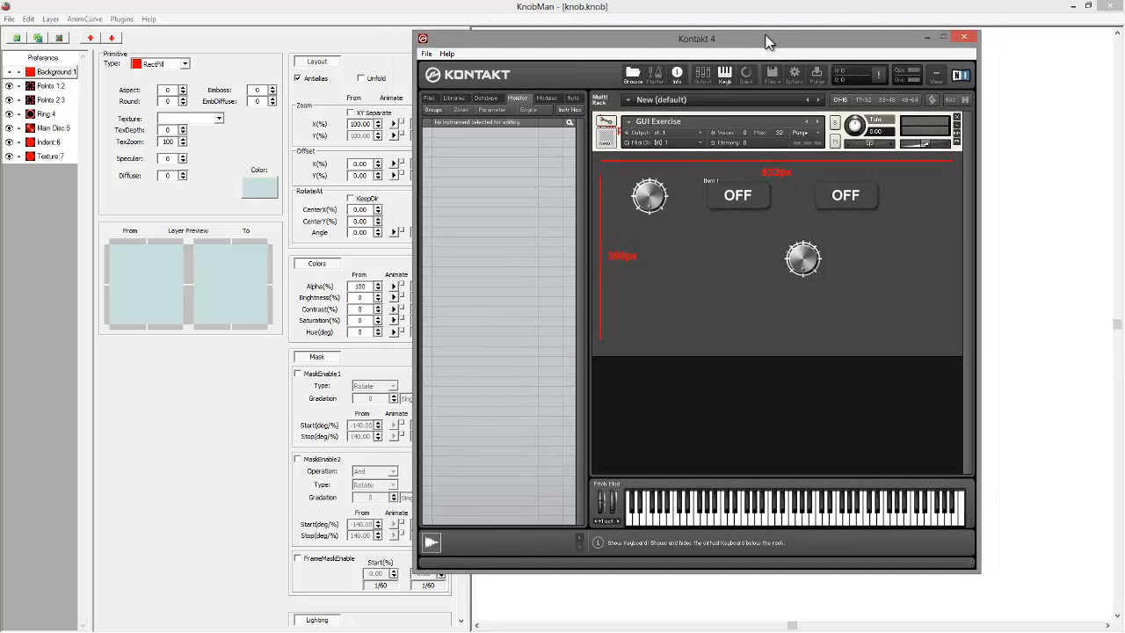
{"action": "left_click_drag", "start_coordinate": [767, 42], "coordinate": [434, 41]}
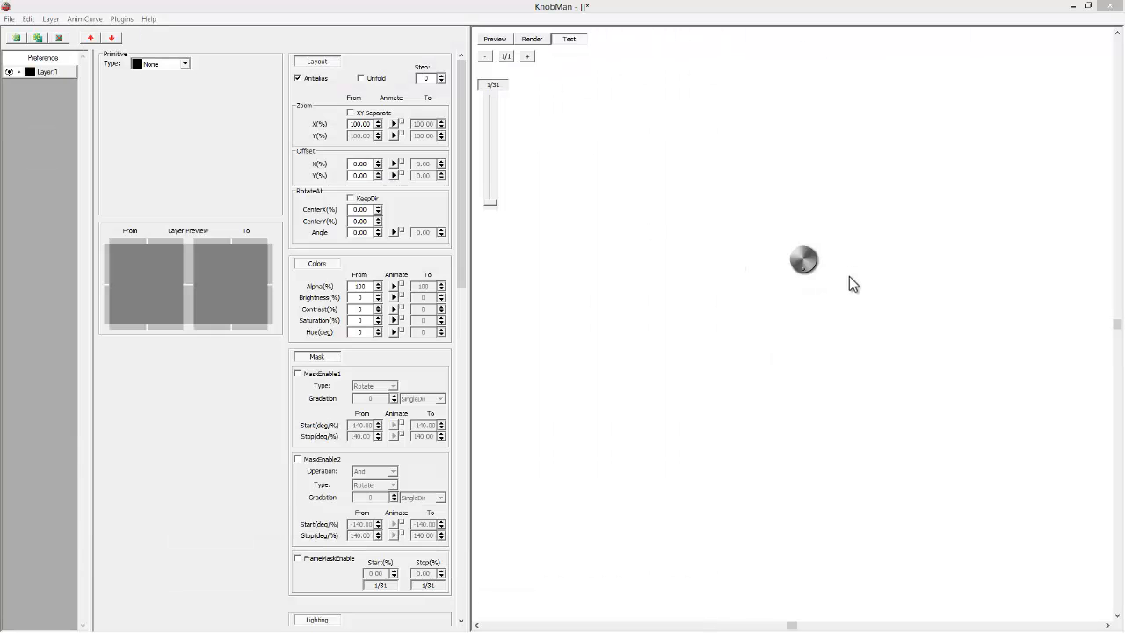
{"action": "left_click", "coordinate": [495, 202]}
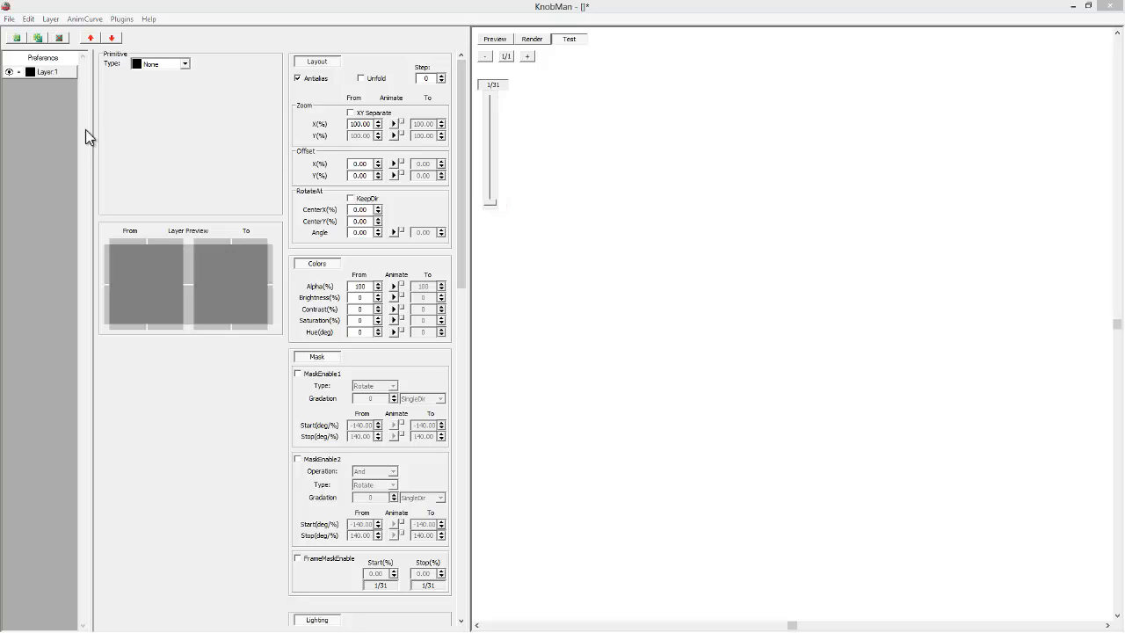
Set the background color of the empty knob project to light blue, RGB 162, 206, 221
{"action": "left_click", "coordinate": [44, 59]}
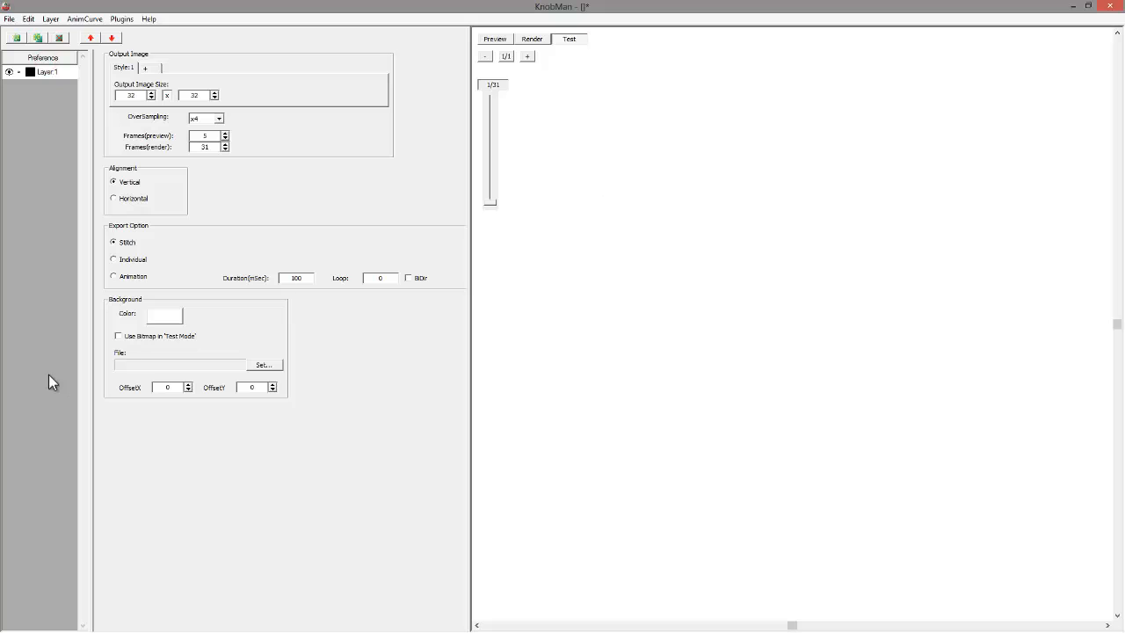
{"action": "left_click", "coordinate": [164, 315]}
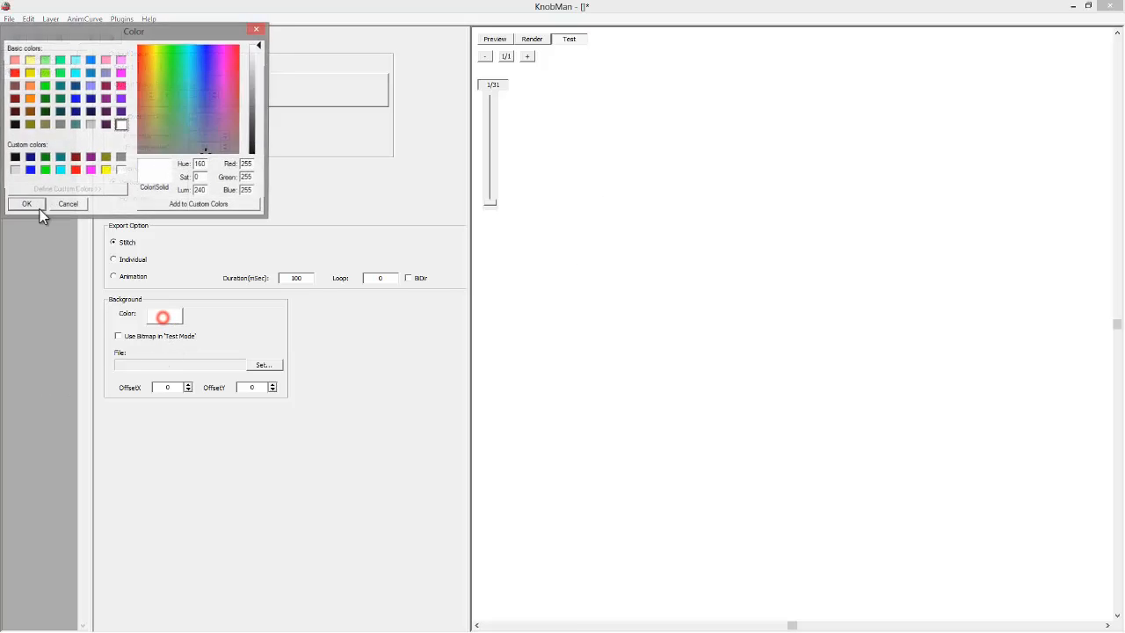
{"action": "left_click", "coordinate": [91, 85]}
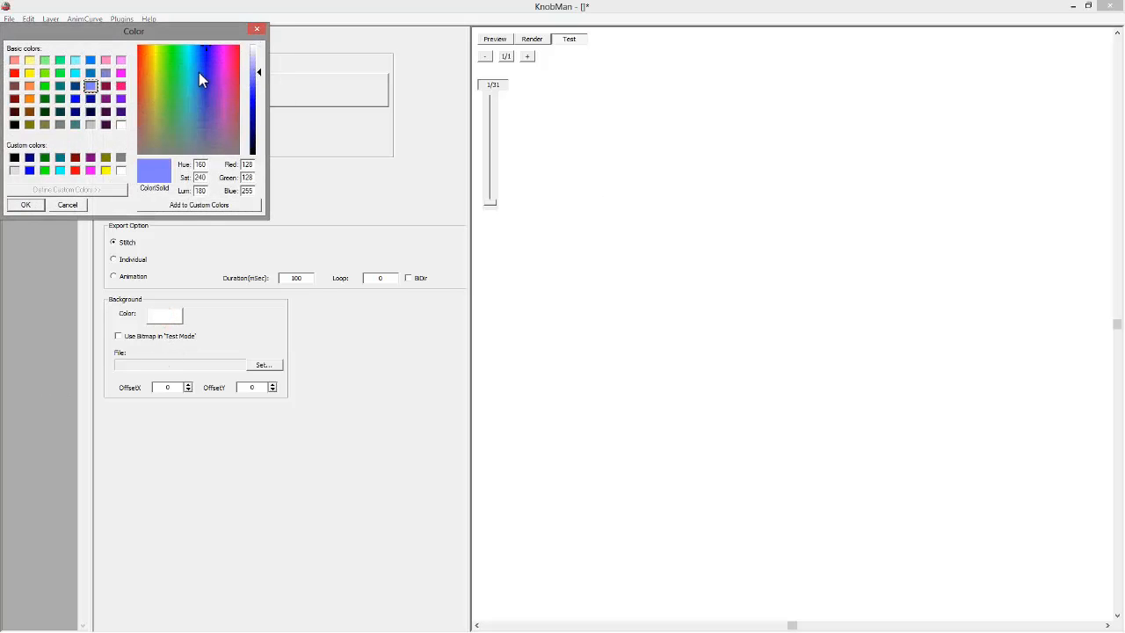
{"action": "left_click_drag", "start_coordinate": [199, 72], "coordinate": [193, 104]}
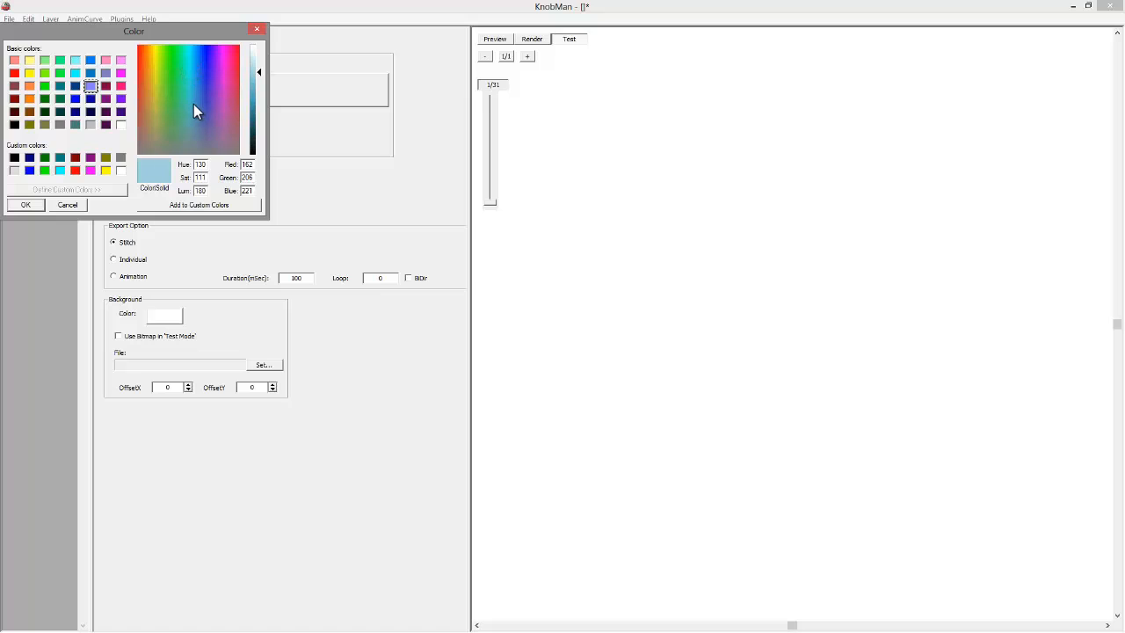
{"action": "left_click", "coordinate": [38, 204]}
Set the primitive type of Layer 1 to Circle
{"action": "left_click", "coordinate": [46, 72]}
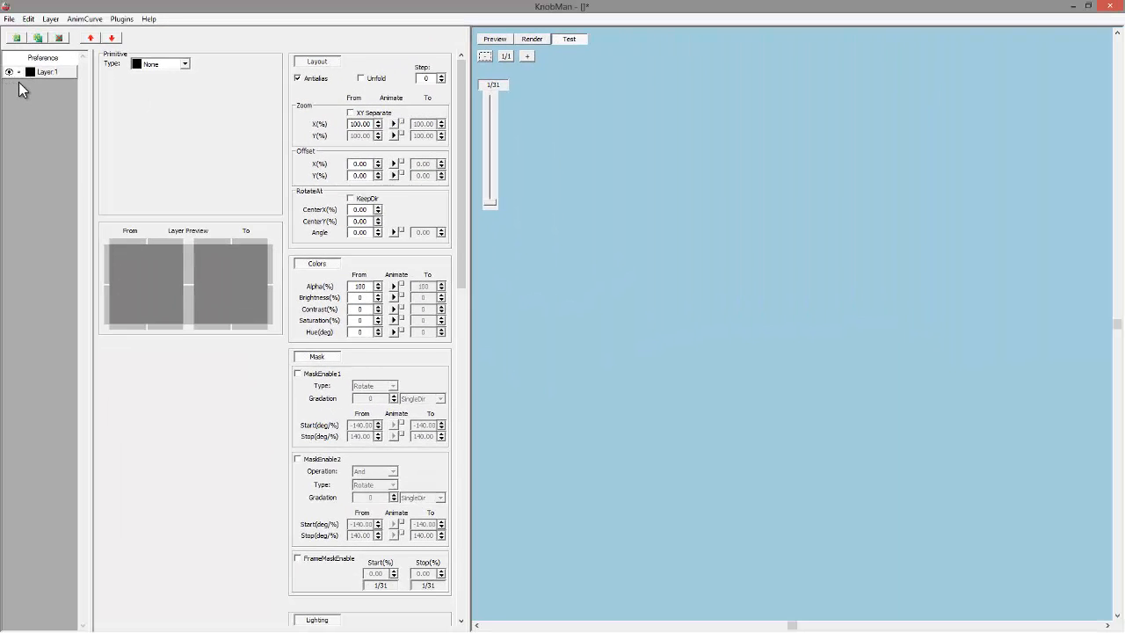
{"action": "left_click", "coordinate": [161, 67]}
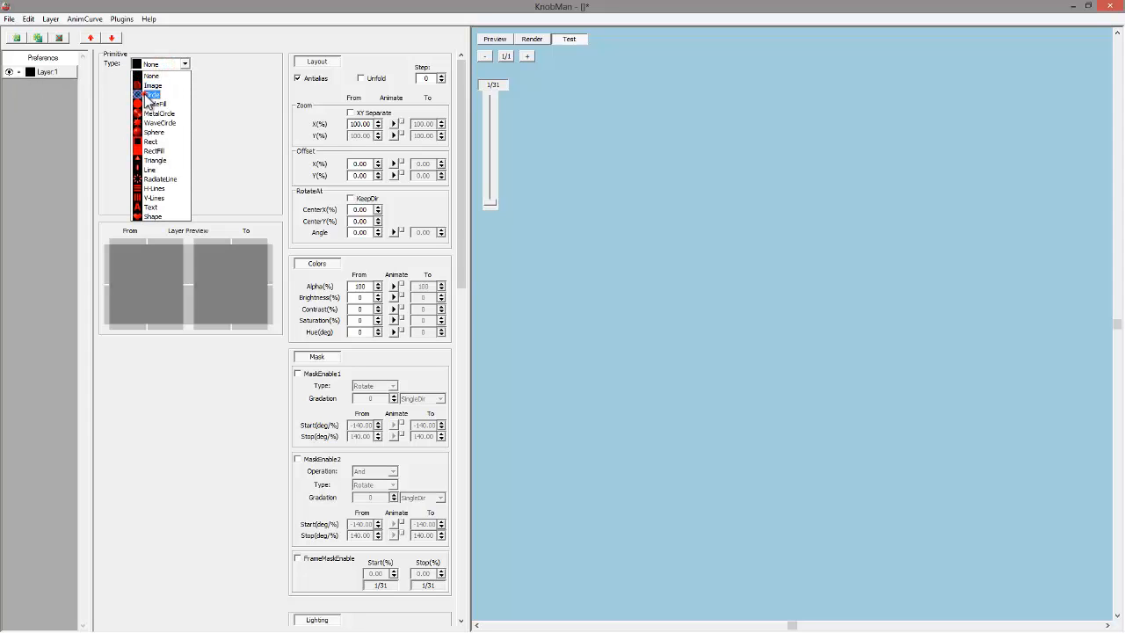
{"action": "left_click", "coordinate": [148, 94]}
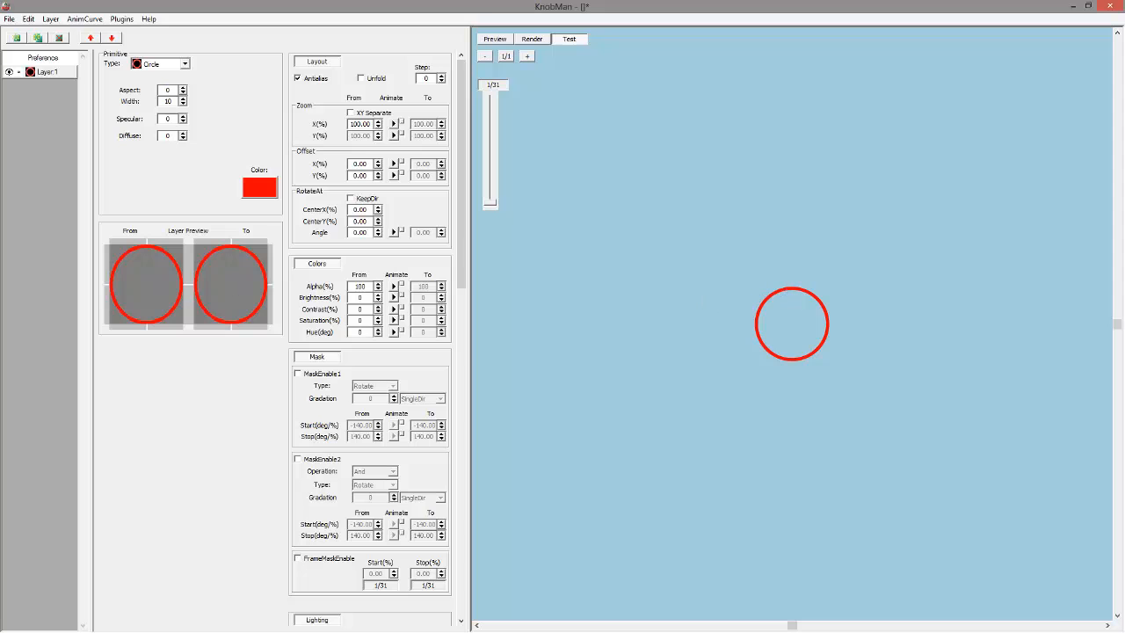
Check the existing knob in Kontakt, return to KnobMan and set the circle's color to white
{"action": "key", "text": "alt+Tab"}
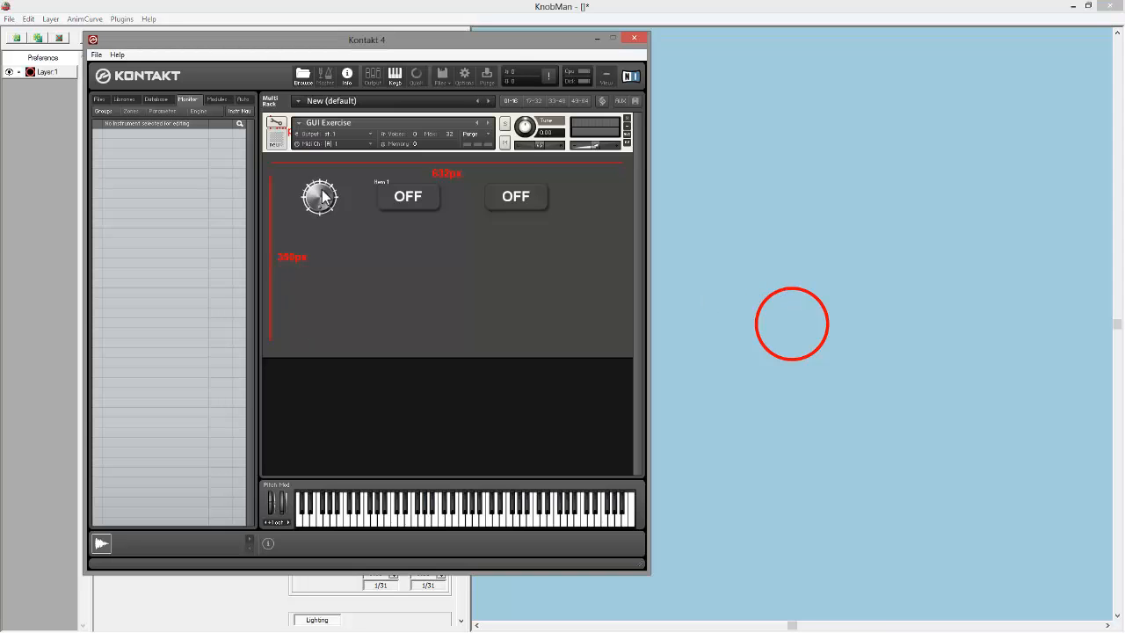
{"action": "left_click", "coordinate": [728, 196]}
{"action": "left_click", "coordinate": [245, 194]}
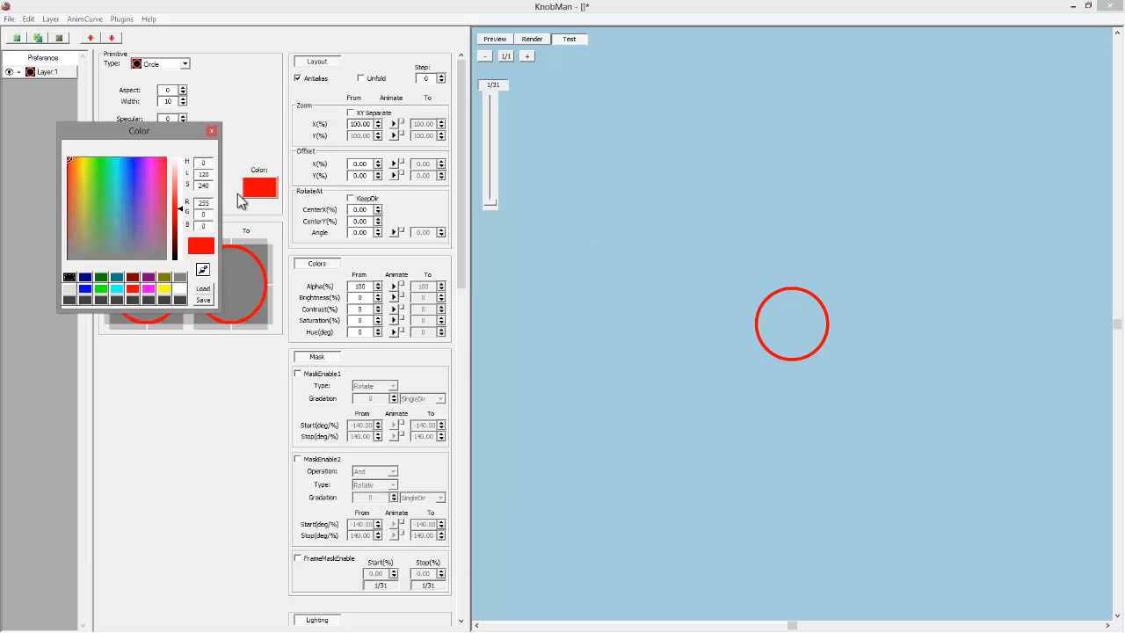
{"action": "left_click", "coordinate": [180, 288]}
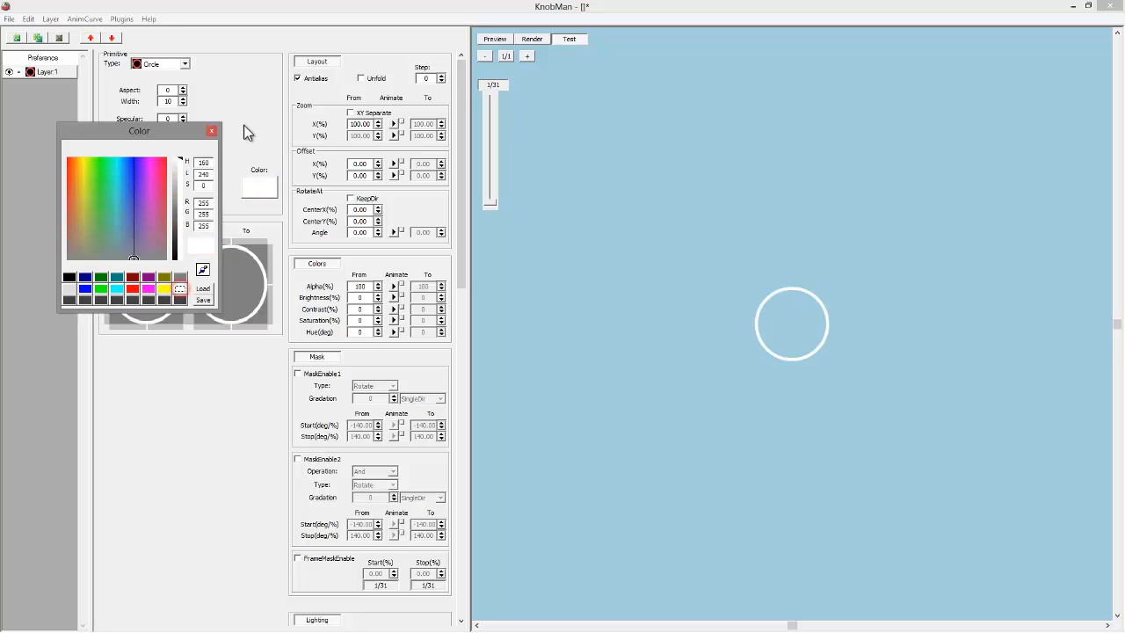
{"action": "left_click", "coordinate": [211, 131]}
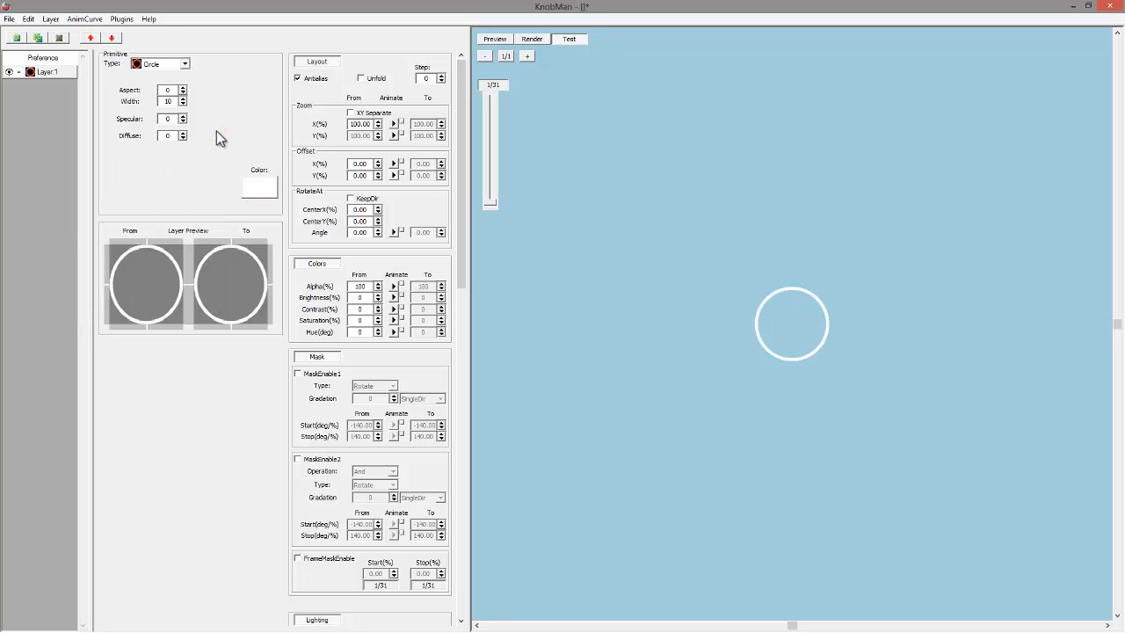
{"action": "left_click", "coordinate": [379, 128]}
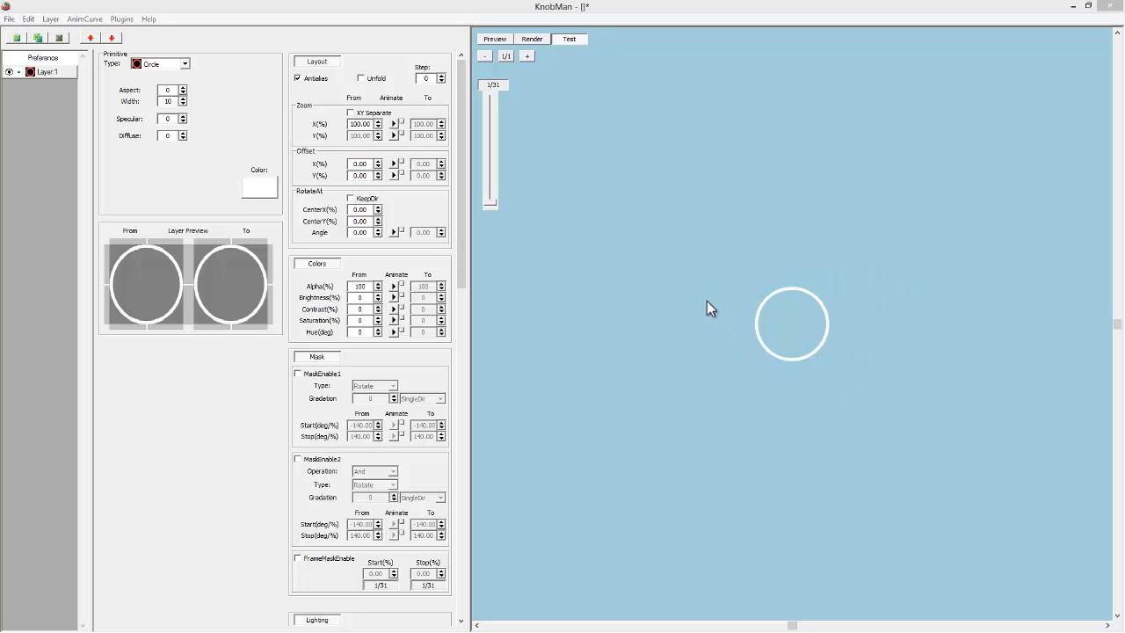
Add a new layer beneath the circle layer and set its primitive type to RectFill
{"action": "left_click", "coordinate": [16, 38]}
{"action": "left_click", "coordinate": [175, 65]}
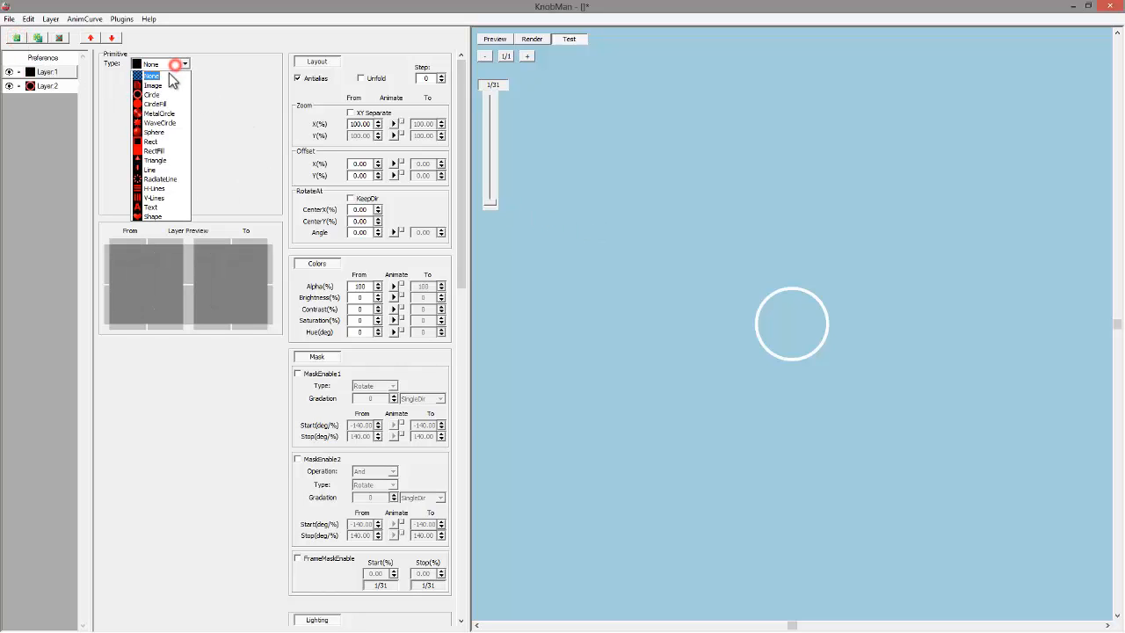
{"action": "left_click", "coordinate": [156, 151]}
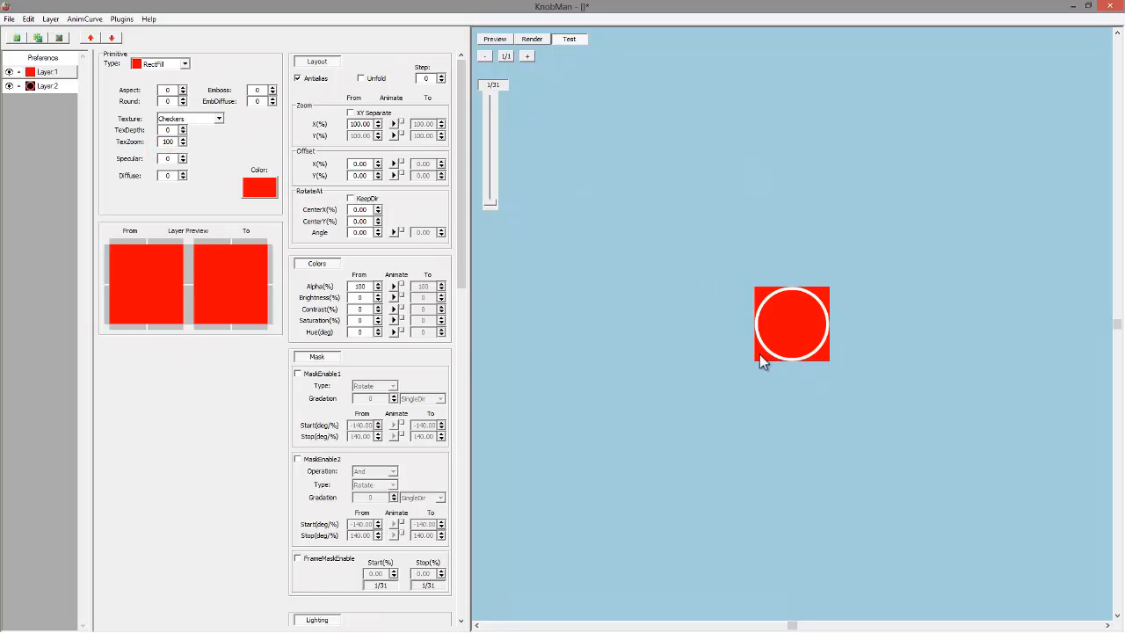
{"action": "left_click", "coordinate": [527, 56]}
{"action": "left_click", "coordinate": [527, 56]}
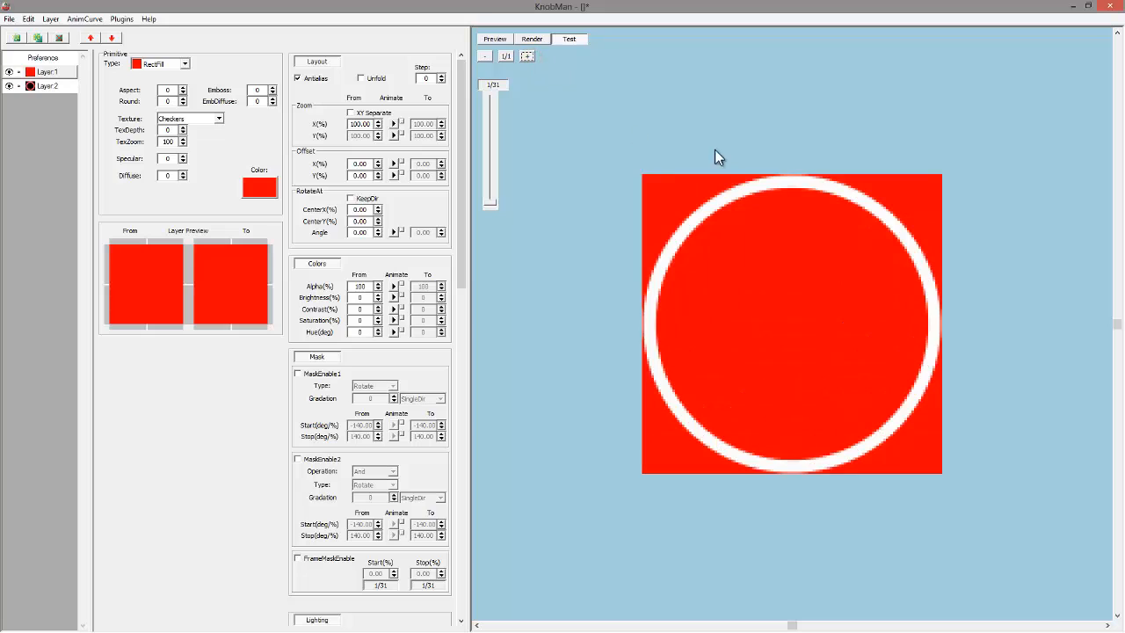
{"action": "left_click", "coordinate": [487, 57]}
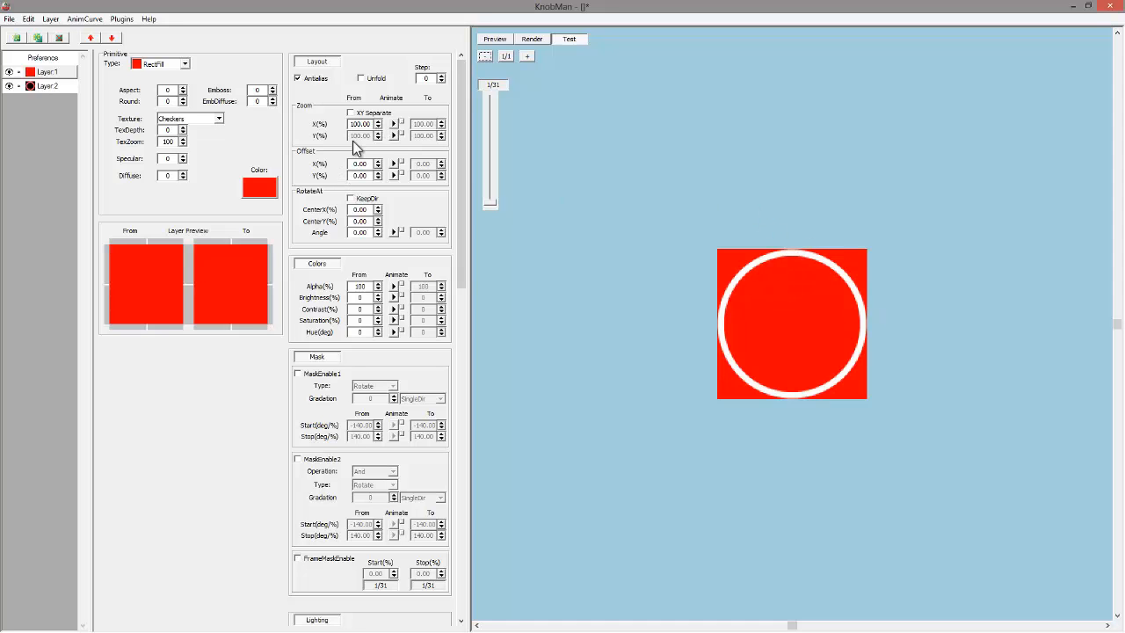
Try a 90% zoom on the RectFill layer and restore its zoom to 100%
{"action": "left_click_drag", "start_coordinate": [360, 126], "coordinate": [352, 126]}
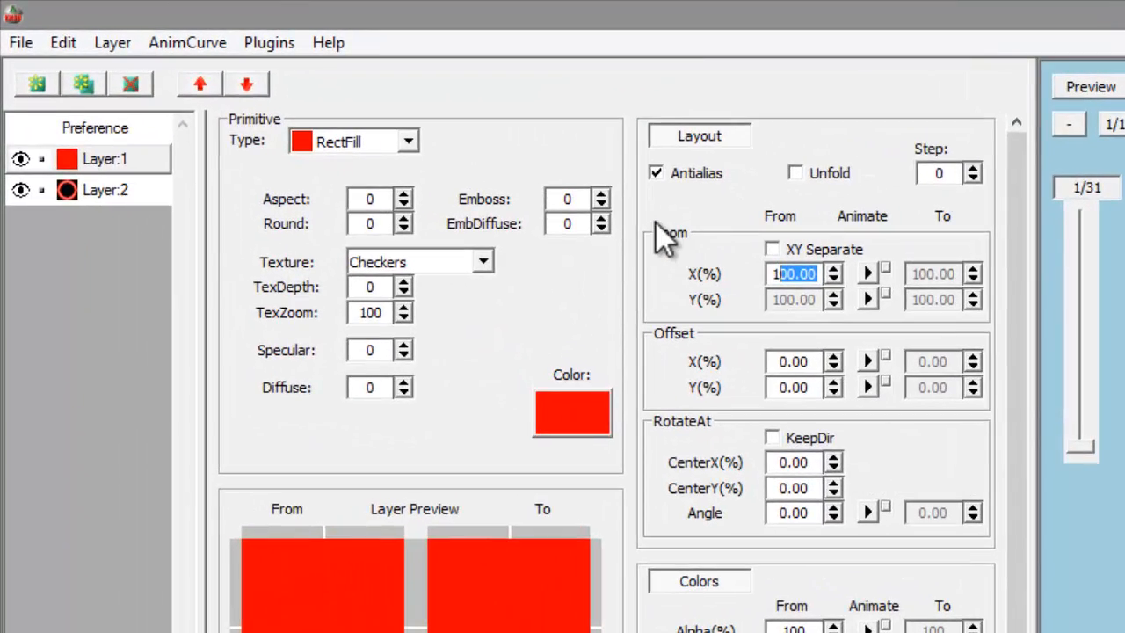
{"action": "key", "text": "BackSpace"}
{"action": "key", "text": "BackSpace"}
{"action": "type", "text": "90"}
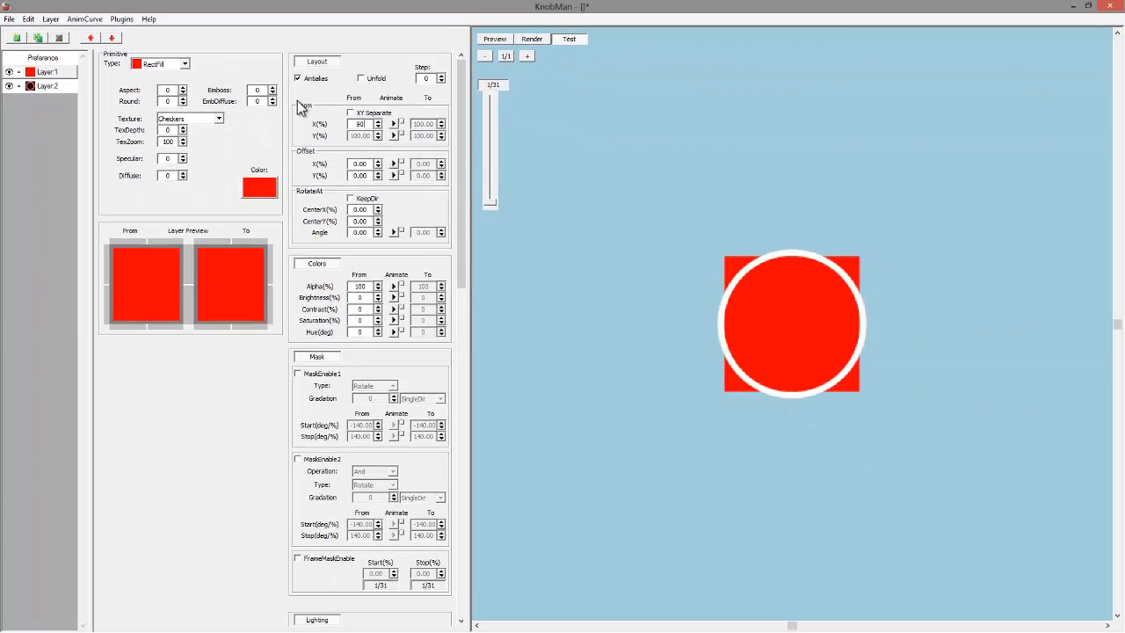
{"action": "left_click", "coordinate": [318, 100]}
{"action": "type", "text": "1"}
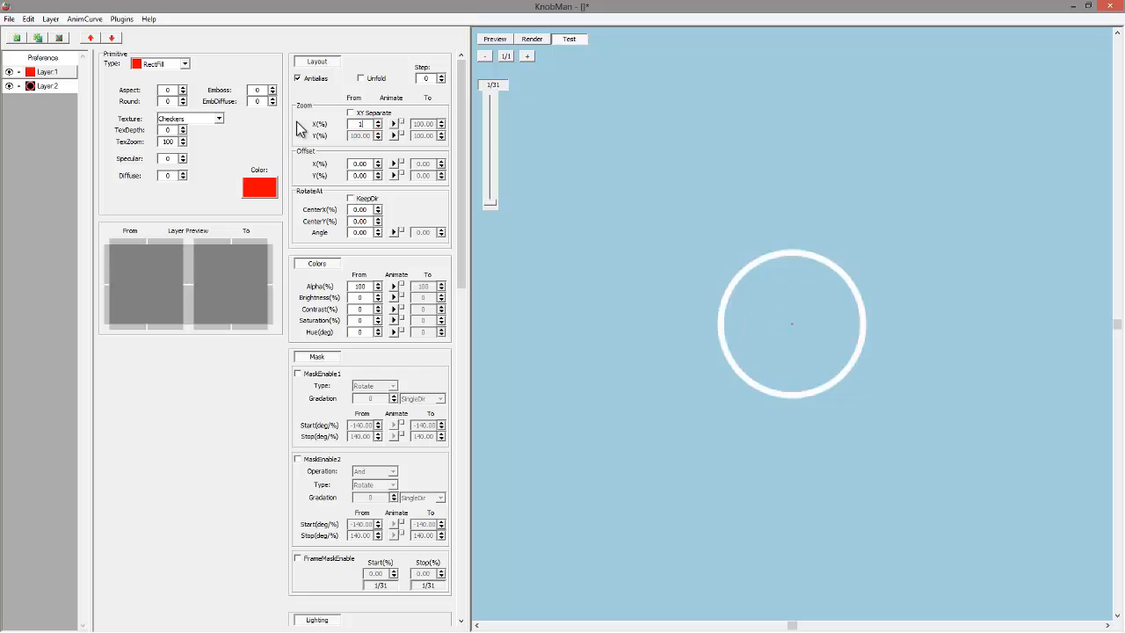
{"action": "type", "text": "00"}
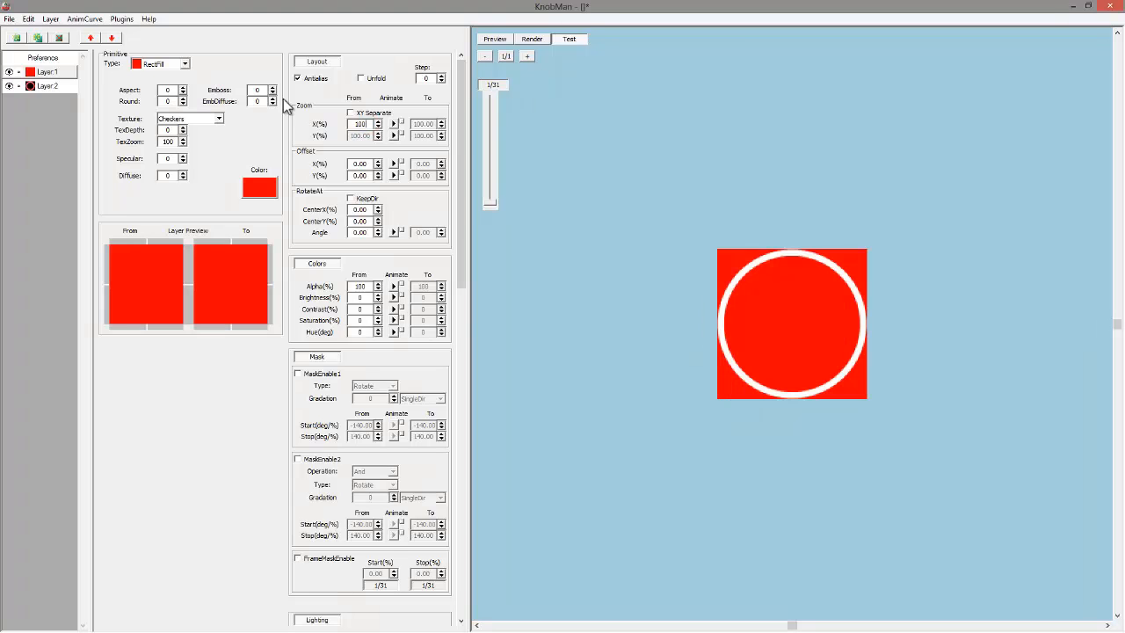
Set the X zoom of the white circle layer to 90%
{"action": "left_click", "coordinate": [44, 86]}
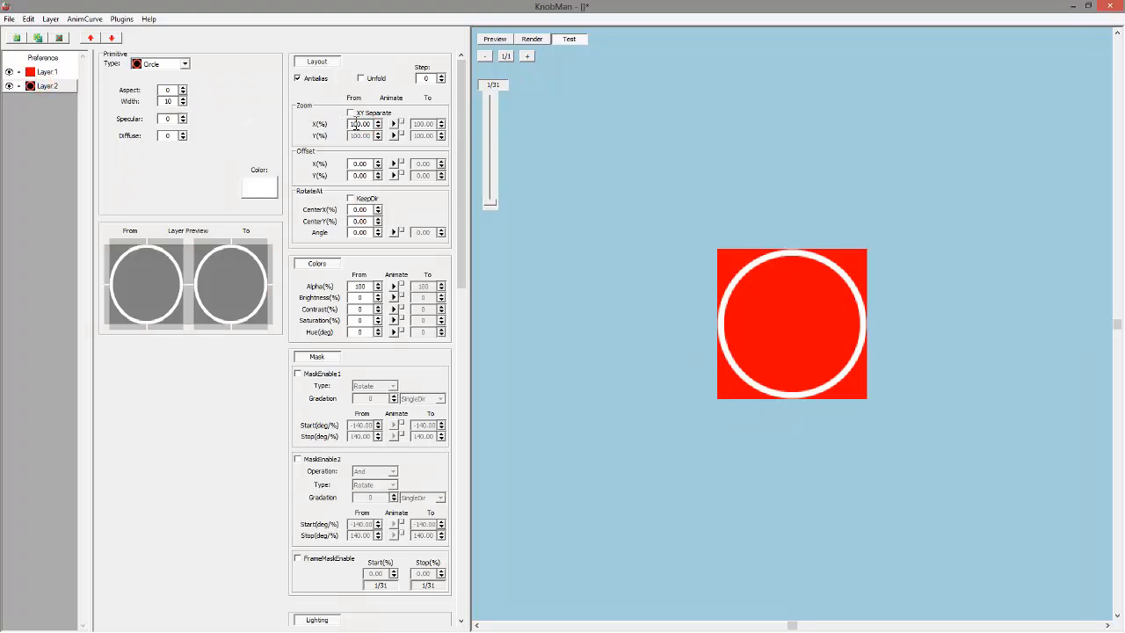
{"action": "type", "text": "90"}
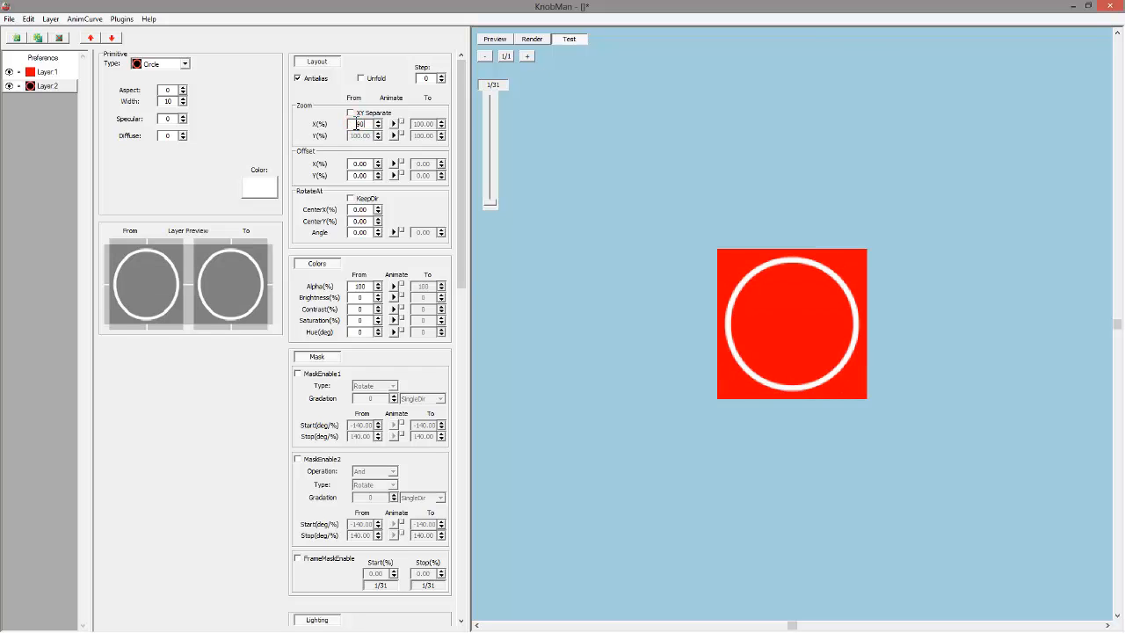
Change the color of the RectFill layer to a muted grey-green, RGB 135, 180, 158
{"action": "left_click", "coordinate": [48, 73]}
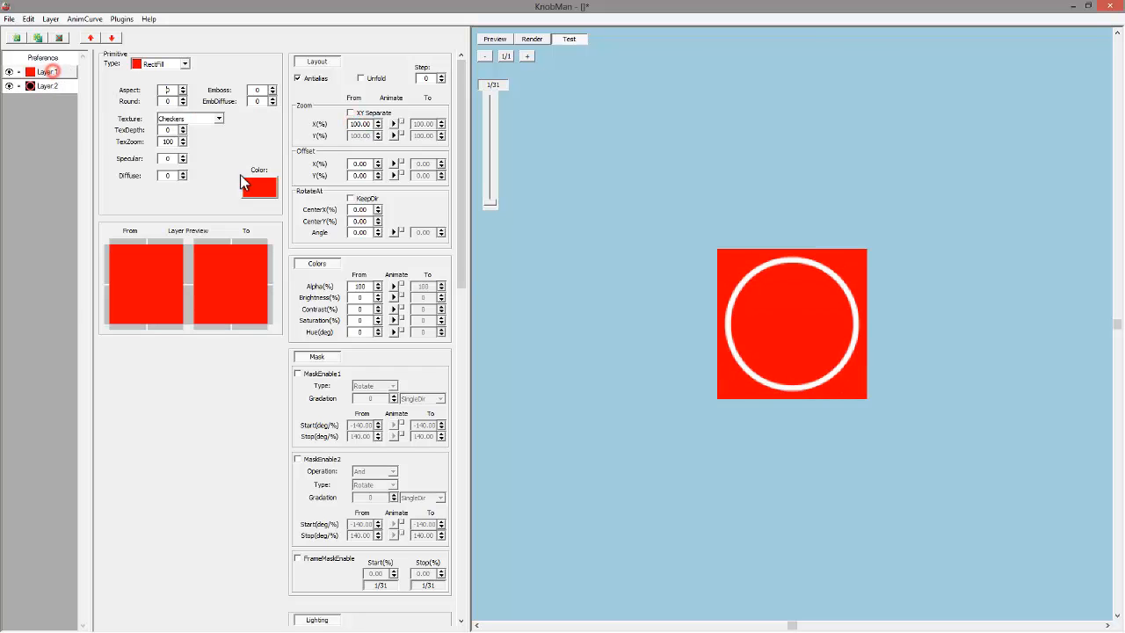
{"action": "left_click", "coordinate": [247, 186]}
{"action": "left_click_drag", "start_coordinate": [142, 212], "coordinate": [108, 236]}
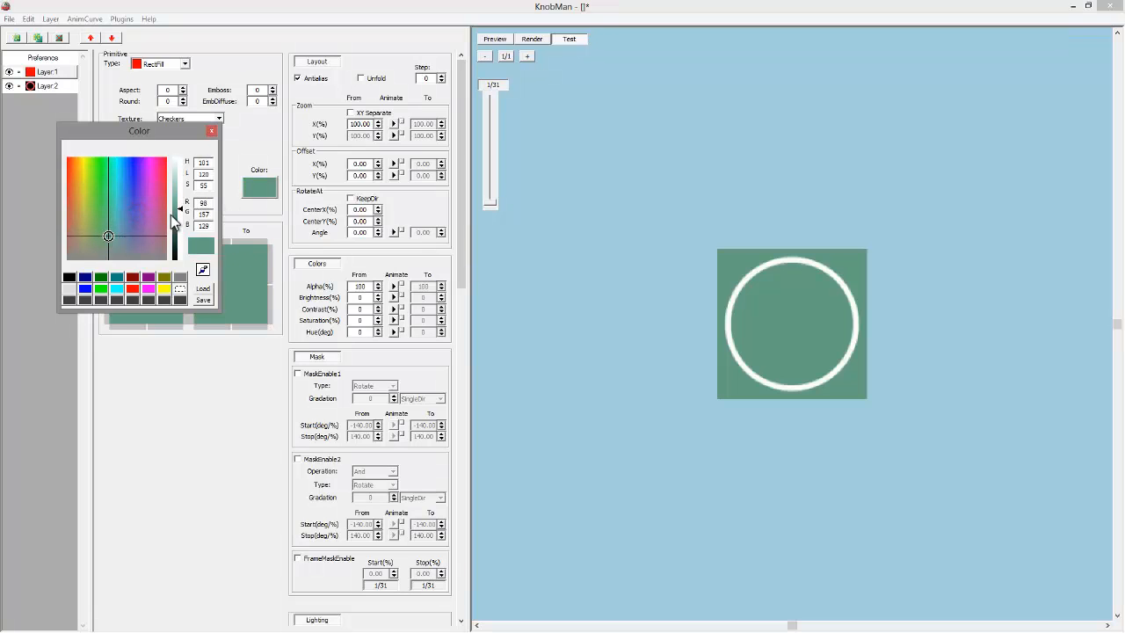
{"action": "left_click_drag", "start_coordinate": [170, 215], "coordinate": [180, 197]}
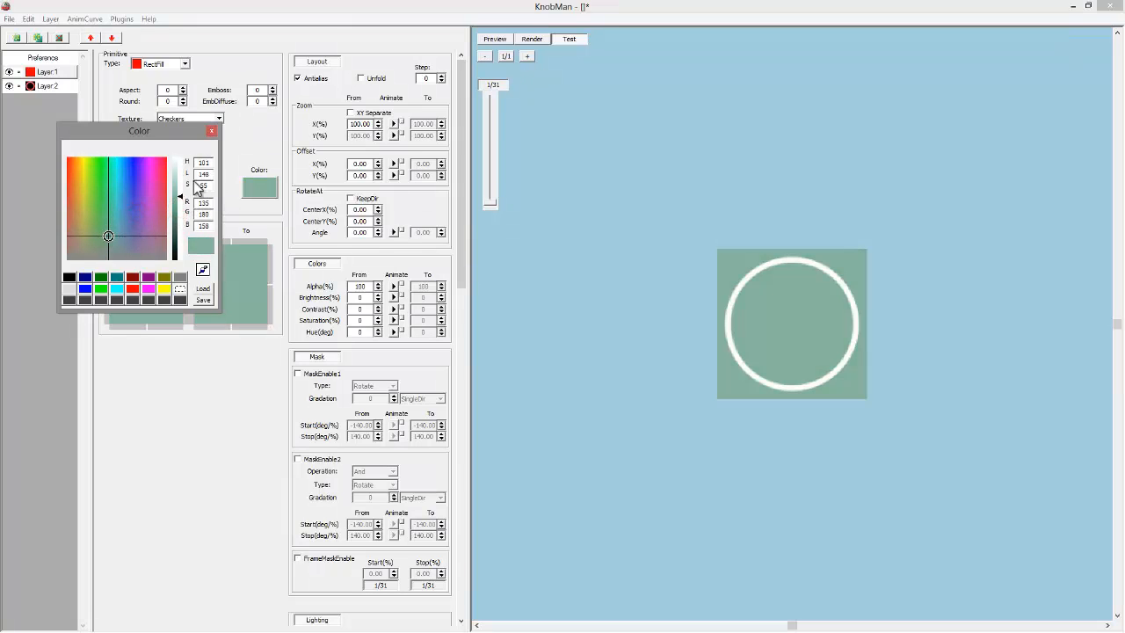
{"action": "left_click", "coordinate": [211, 131]}
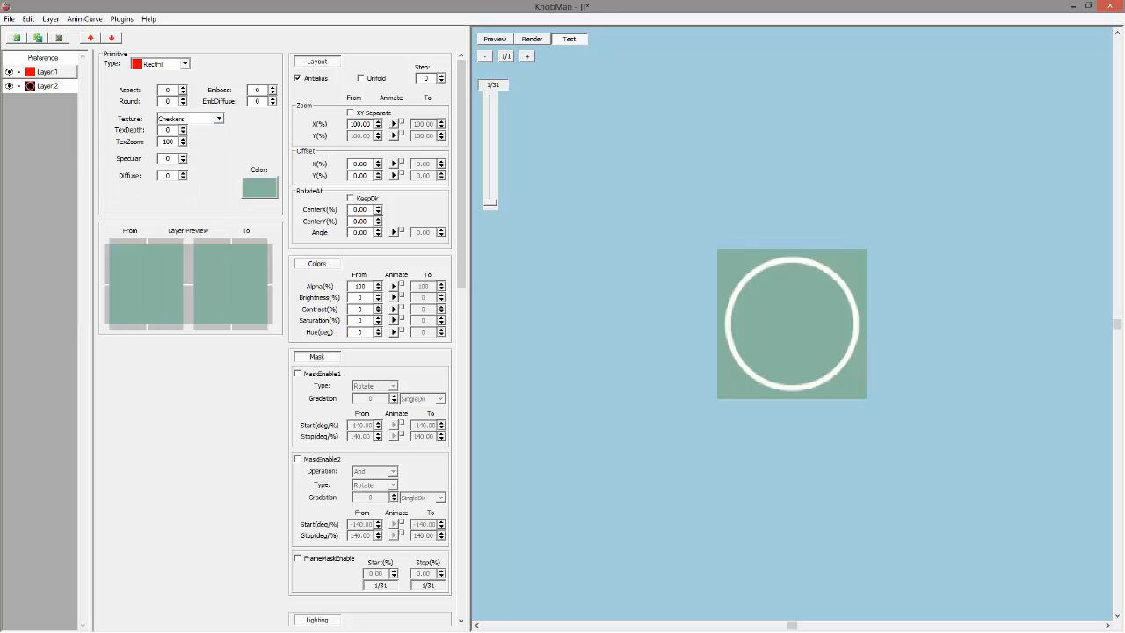
Set the line width of the white circle on Layer 2 to 8
{"action": "left_click", "coordinate": [69, 86]}
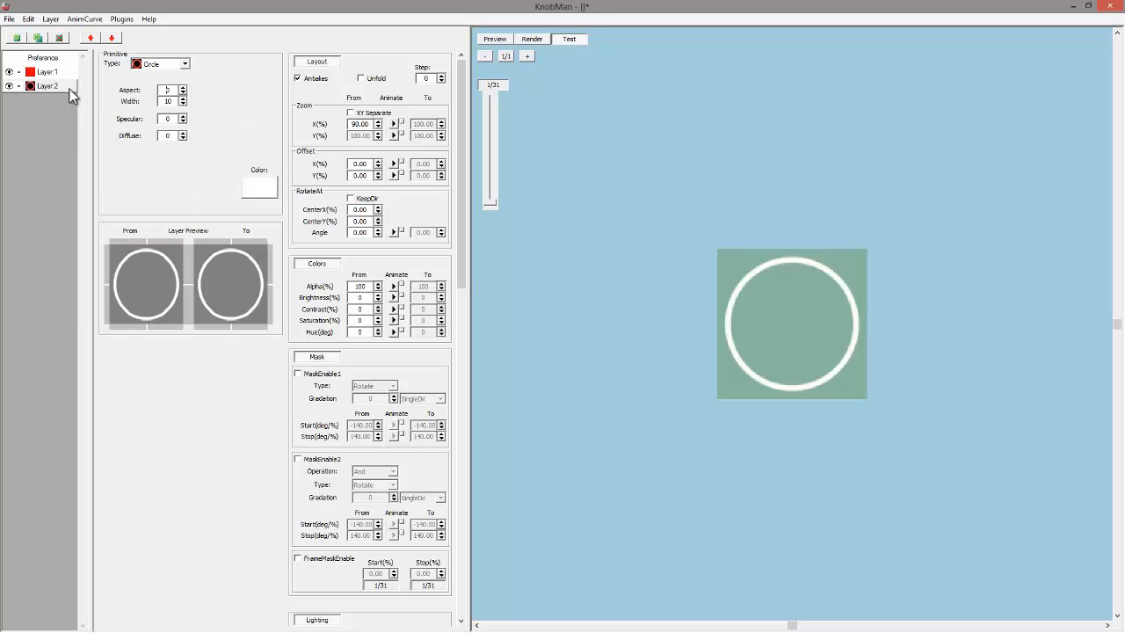
{"action": "double_click", "coordinate": [171, 101]}
{"action": "type", "text": "8"}
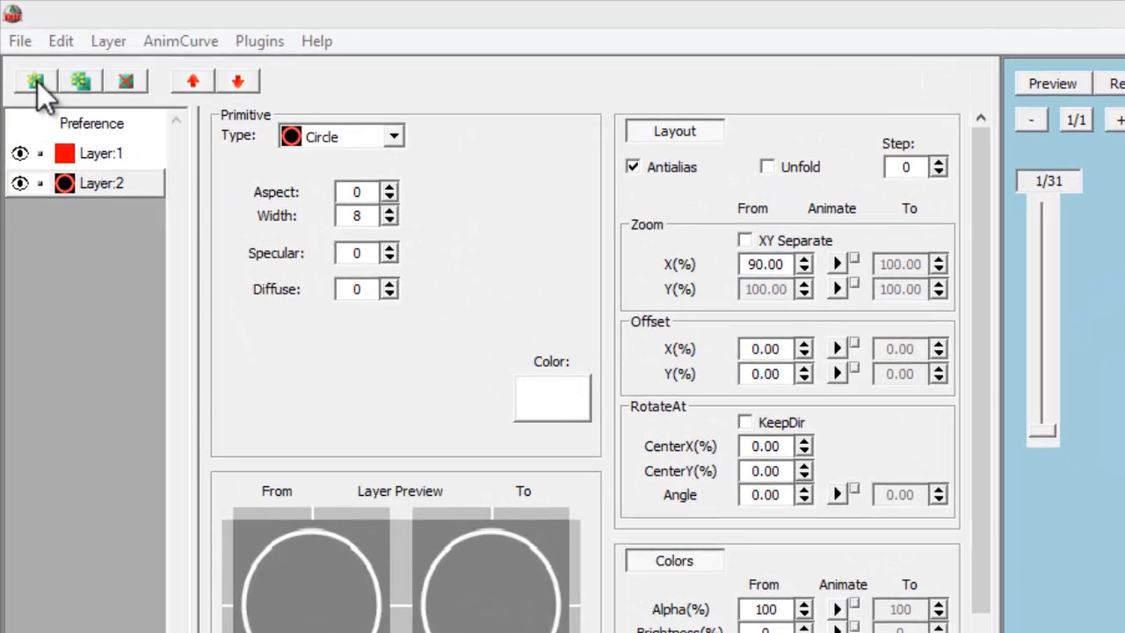
Add a new layer between the rectangle and circle layers and set its primitive type to RadiateLine
{"action": "left_click", "coordinate": [16, 38]}
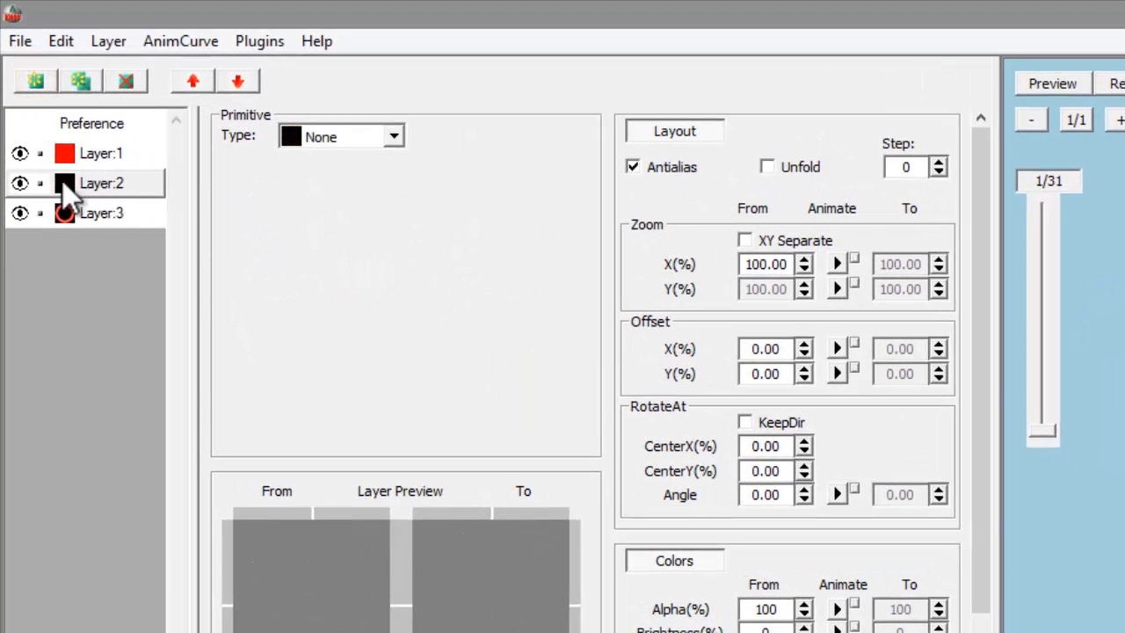
{"action": "left_click", "coordinate": [101, 182]}
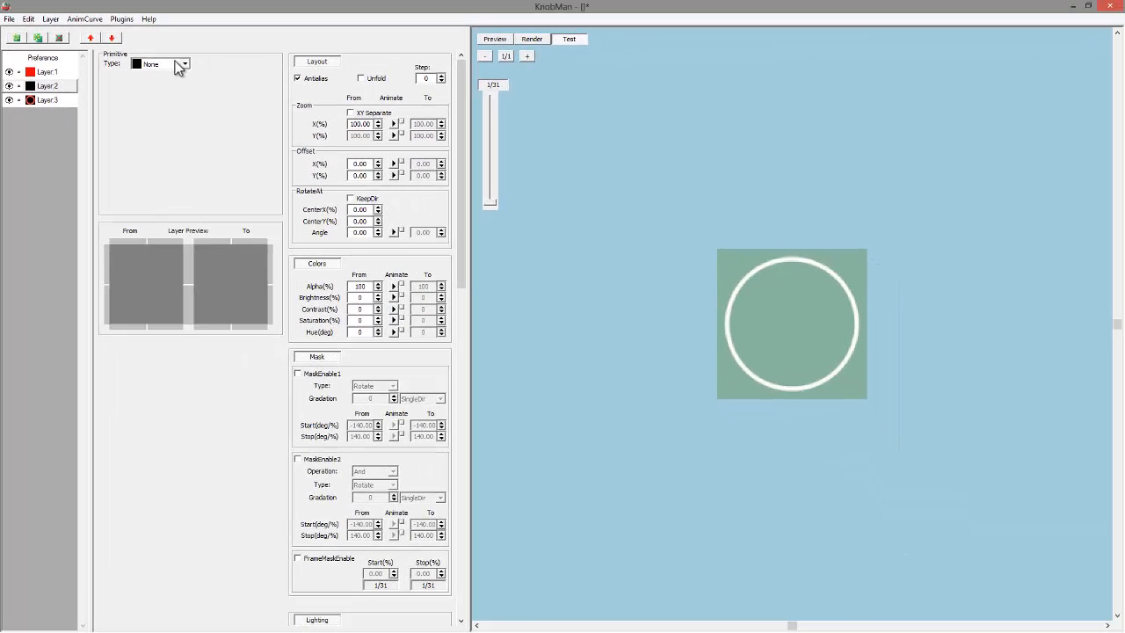
{"action": "left_click", "coordinate": [177, 65]}
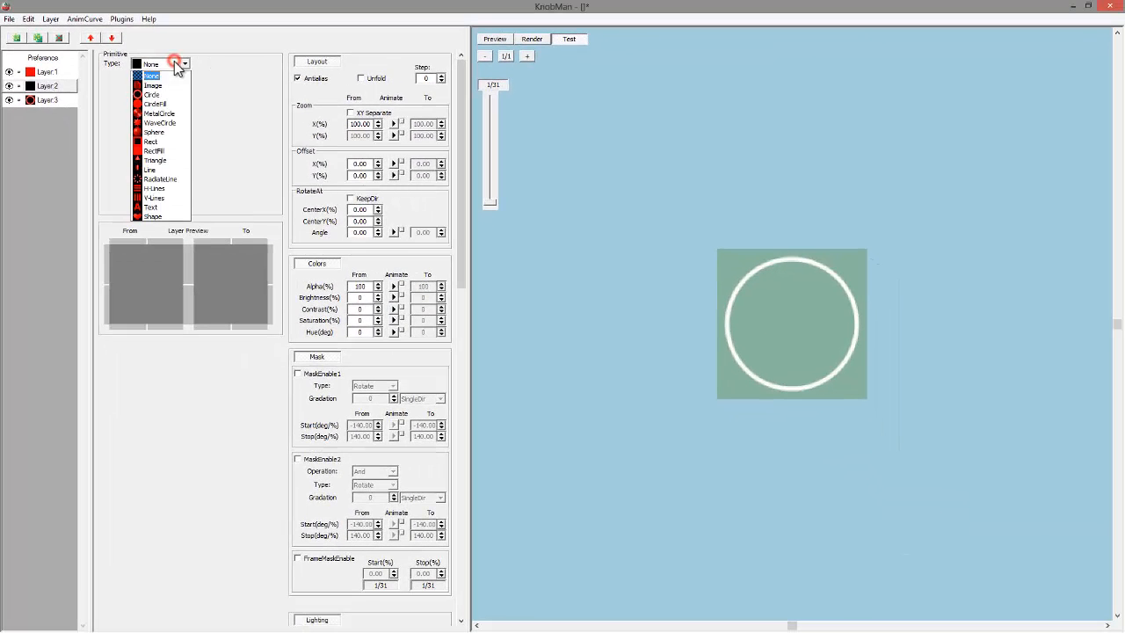
{"action": "left_click", "coordinate": [162, 179]}
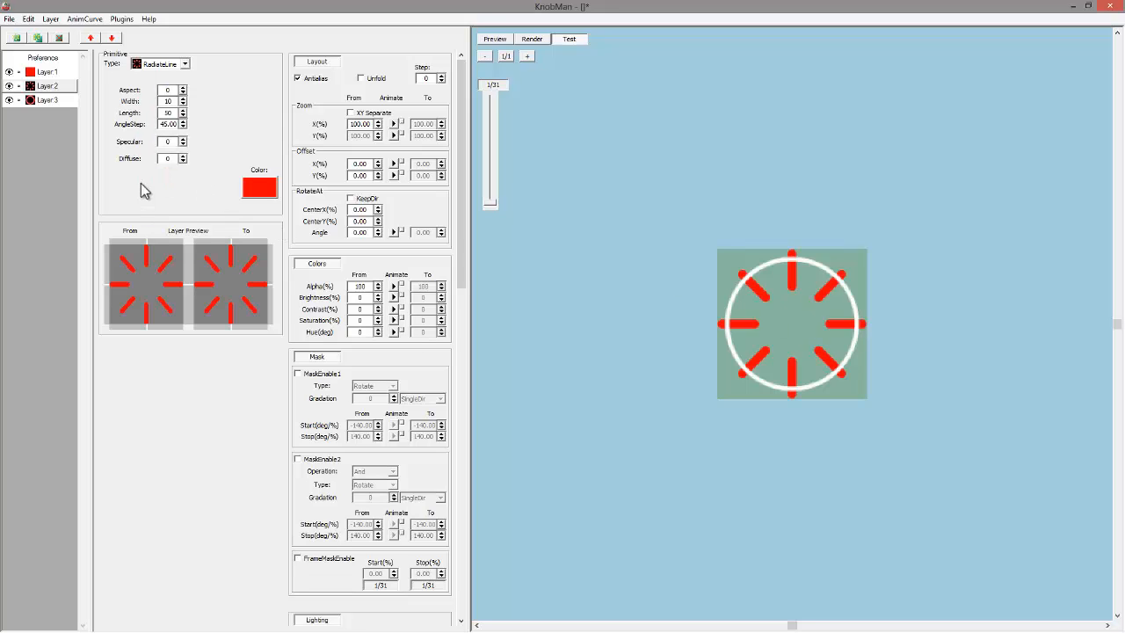
Set the width of the radiating lines to 5 and their color to white
{"action": "double_click", "coordinate": [173, 102]}
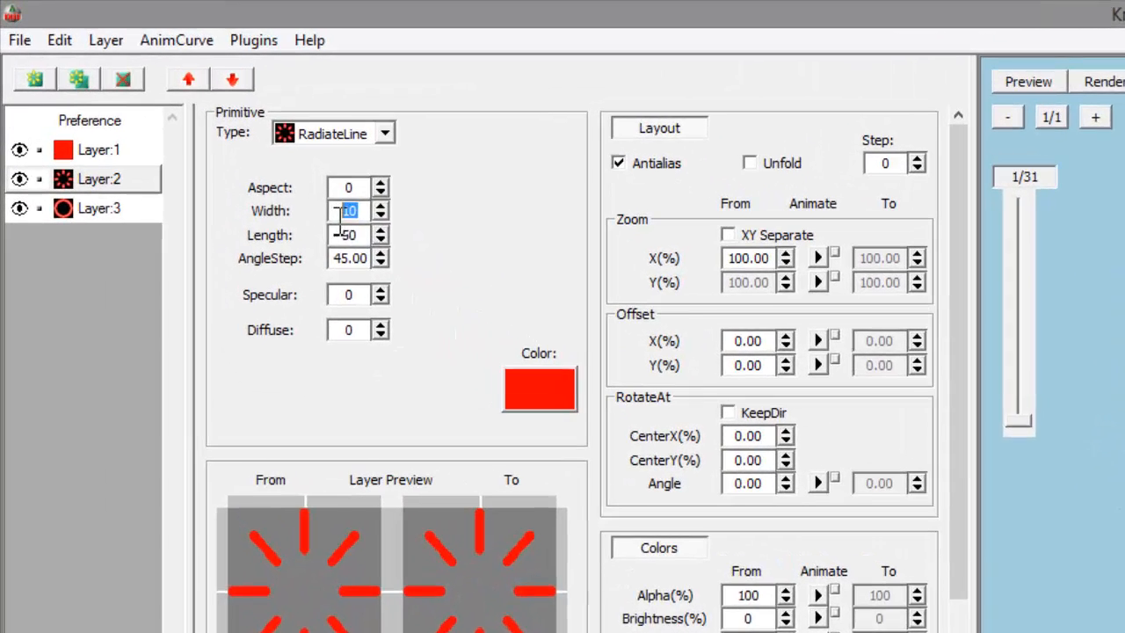
{"action": "type", "text": "5"}
{"action": "left_click", "coordinate": [377, 241]}
{"action": "left_click", "coordinate": [372, 240]}
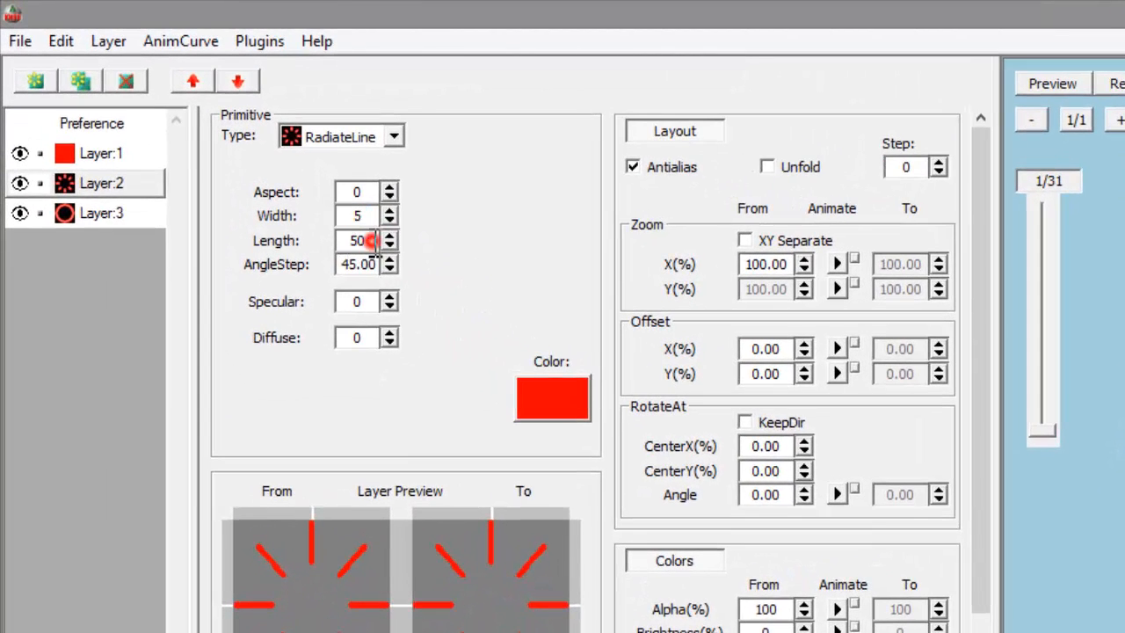
{"action": "left_click", "coordinate": [372, 262]}
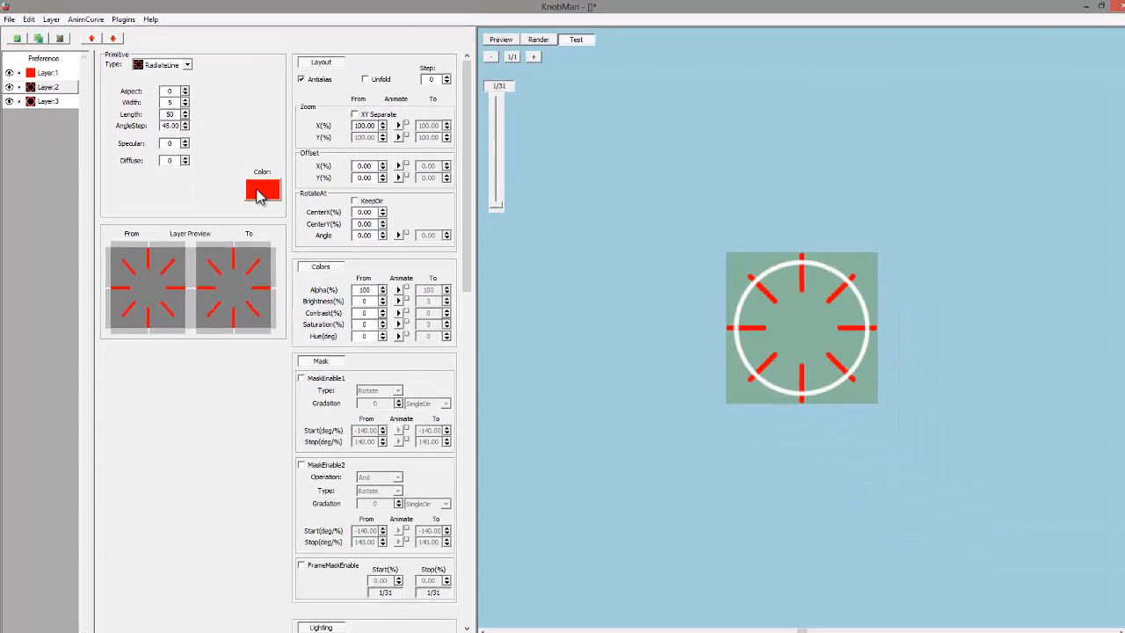
{"action": "left_click", "coordinate": [552, 399]}
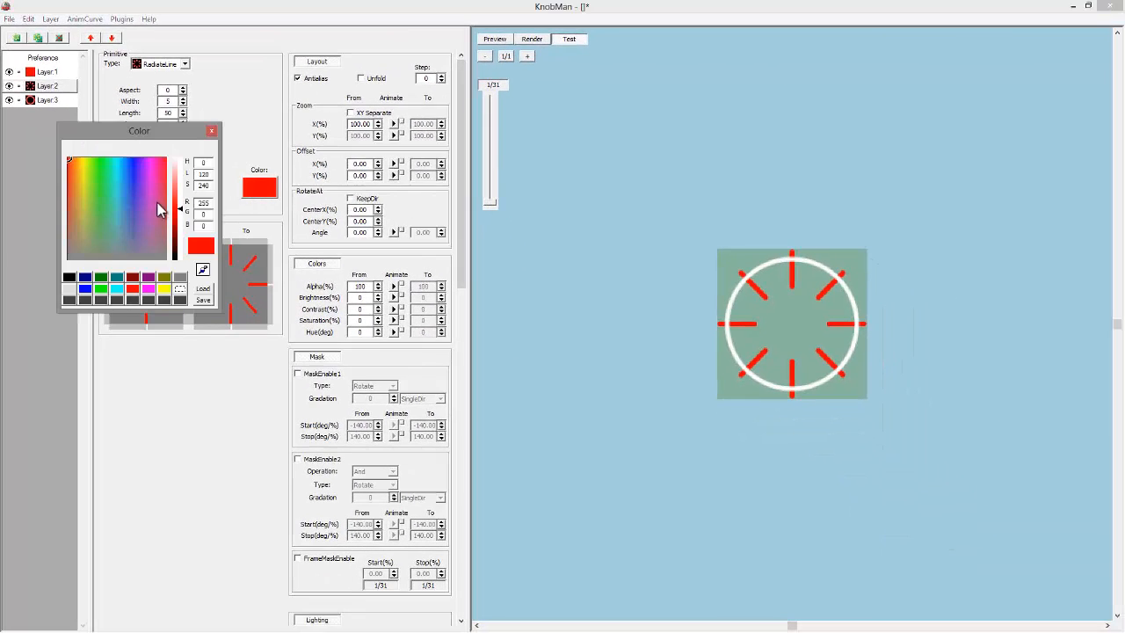
{"action": "left_click", "coordinate": [180, 288]}
{"action": "left_click", "coordinate": [211, 131]}
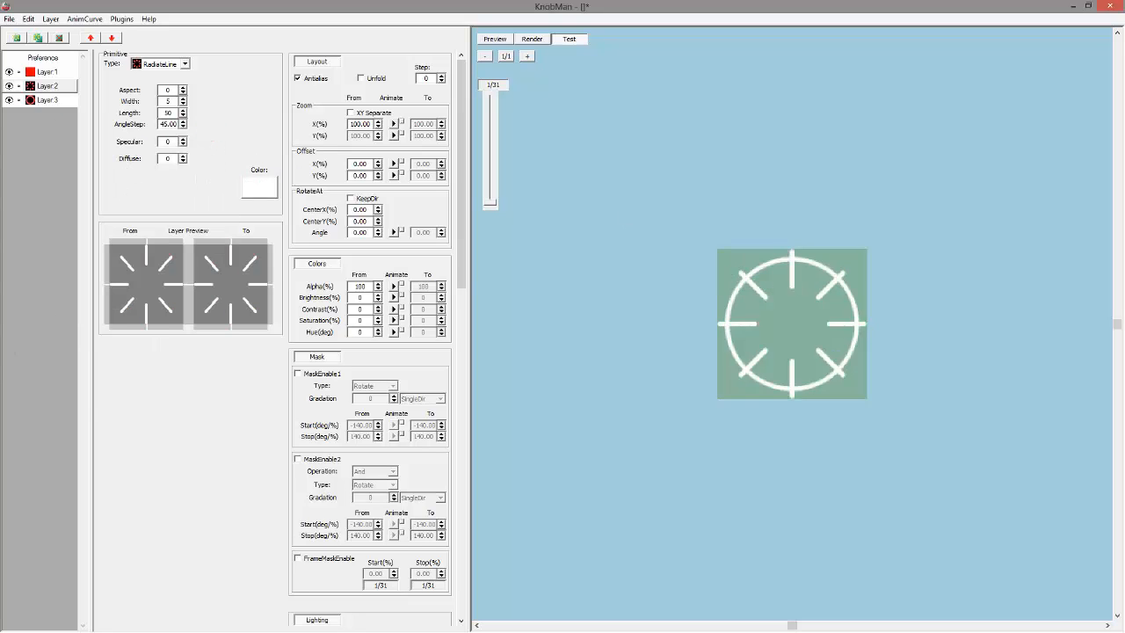
Switch to Kontakt, examine the scale marks around the existing knob, and return to KnobMan
{"action": "key", "text": "alt+Tab"}
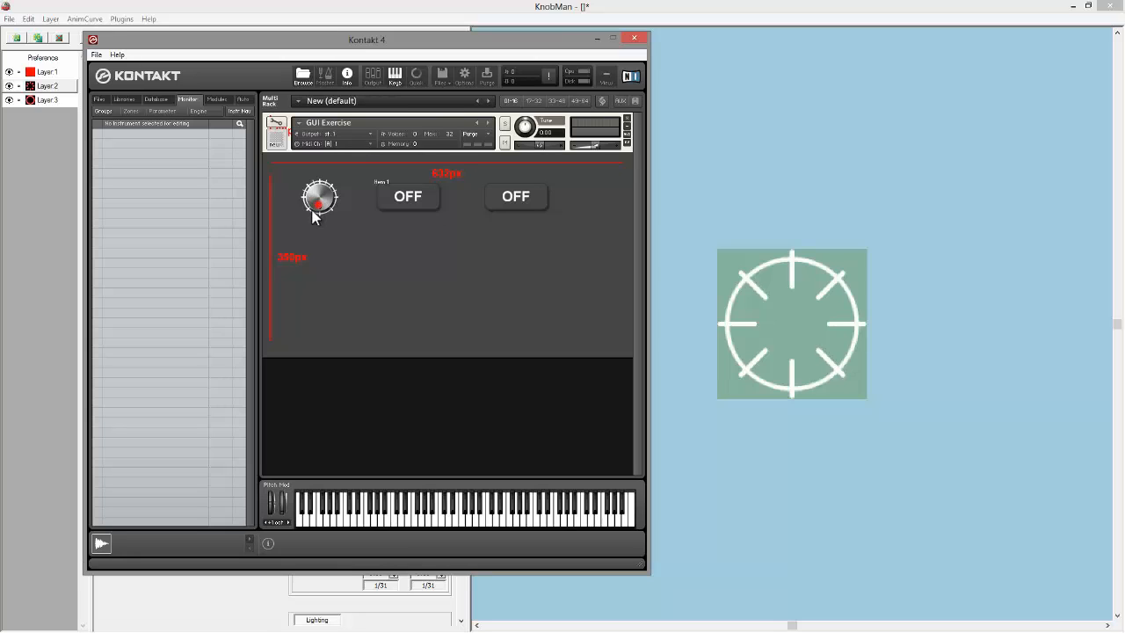
{"action": "mouse_move", "coordinate": [314, 210]}
{"action": "left_mouse_down"}
{"action": "mouse_move", "coordinate": [323, 183]}
{"action": "mouse_move", "coordinate": [323, 194]}
{"action": "left_mouse_up"}
{"action": "left_click", "coordinate": [597, 39]}
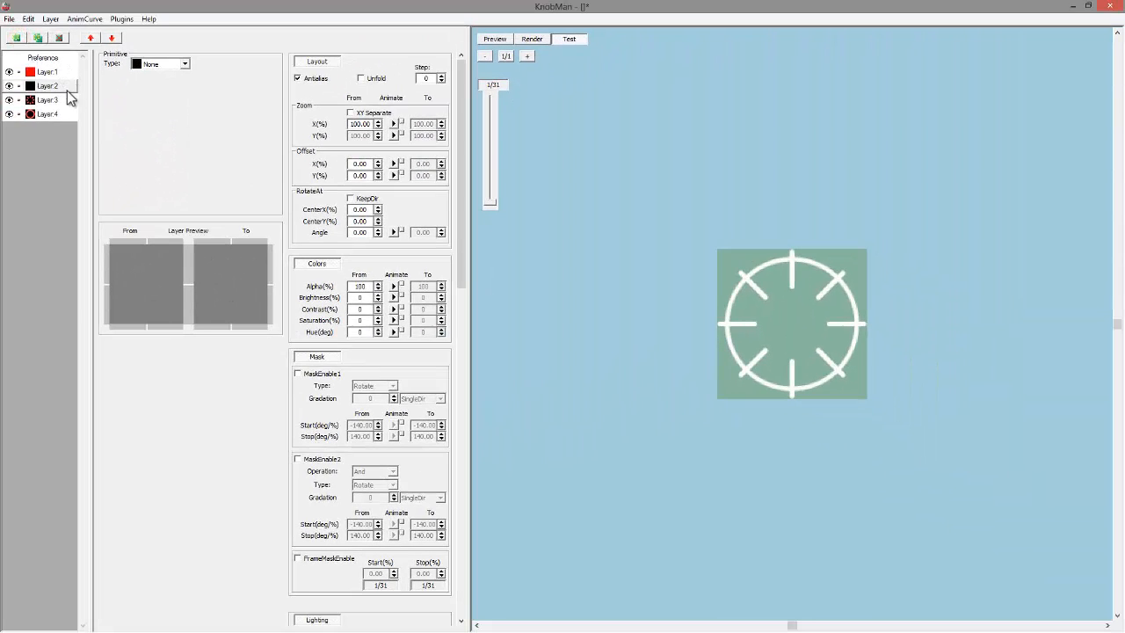
Set the primitive type of the empty Layer 2 to RadiateLine with a line width of 2
{"action": "left_click", "coordinate": [141, 65]}
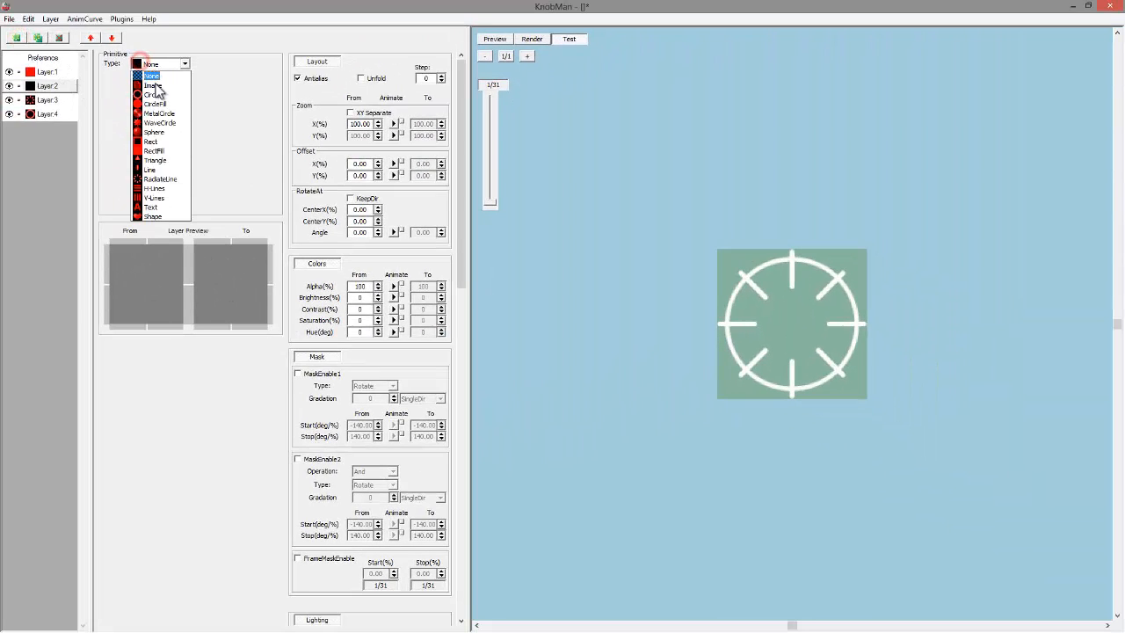
{"action": "left_click", "coordinate": [163, 179]}
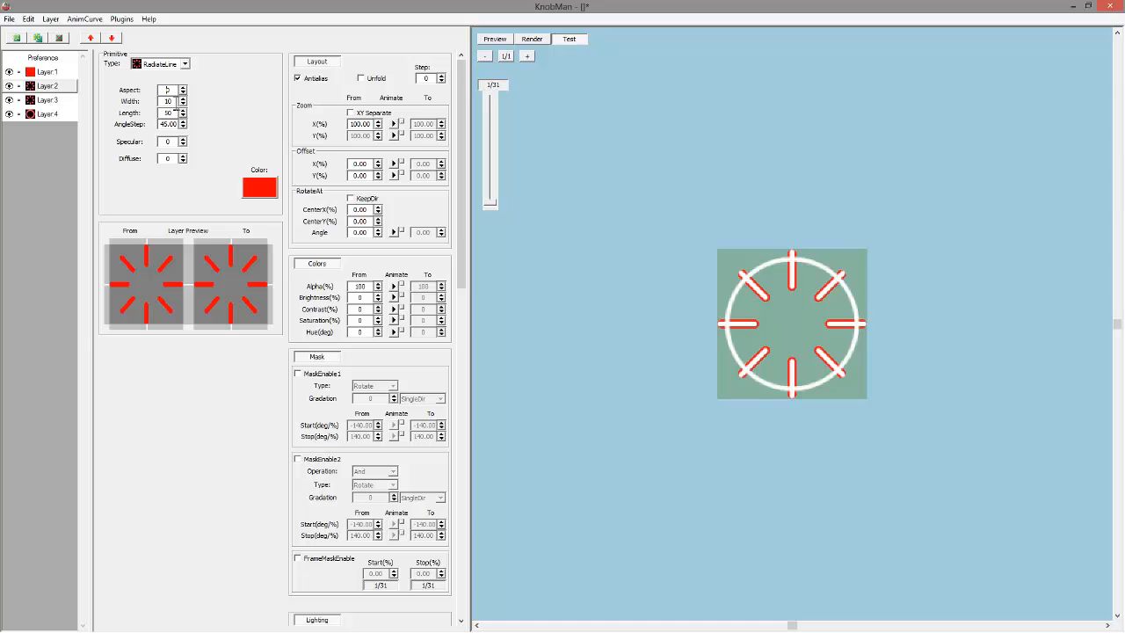
{"action": "left_click_drag", "start_coordinate": [176, 103], "coordinate": [154, 105]}
{"action": "type", "text": "2"}
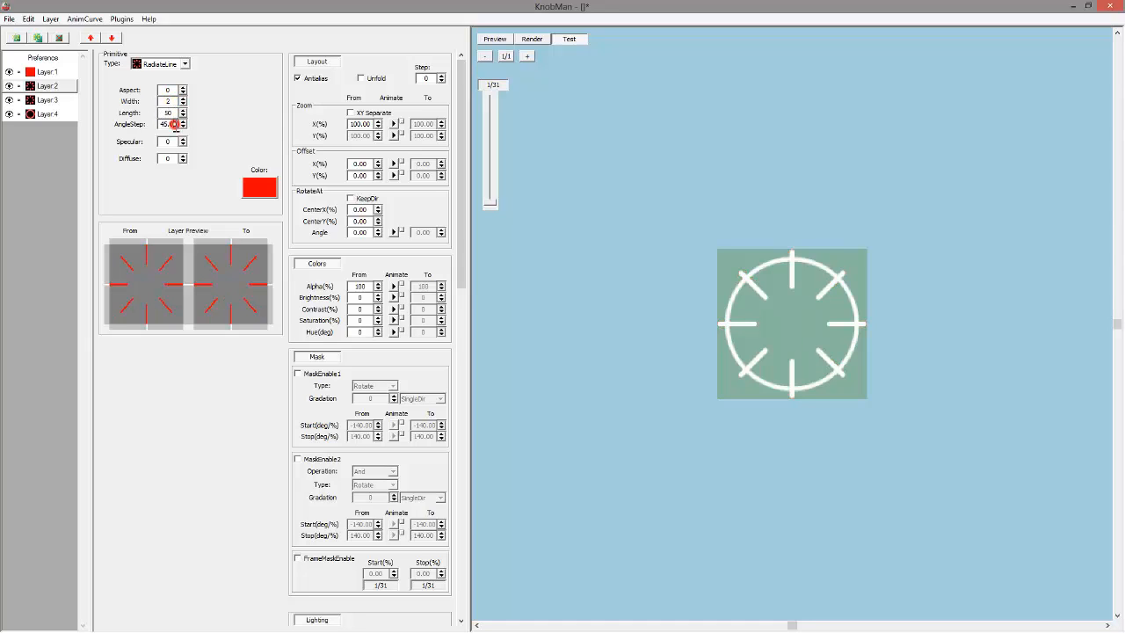
Set the AngleStep of Layer 2's thin radiating lines to 22
{"action": "left_click_drag", "start_coordinate": [175, 124], "coordinate": [163, 130]}
{"action": "key", "text": "BackSpace"}
{"action": "type", "text": "22"}
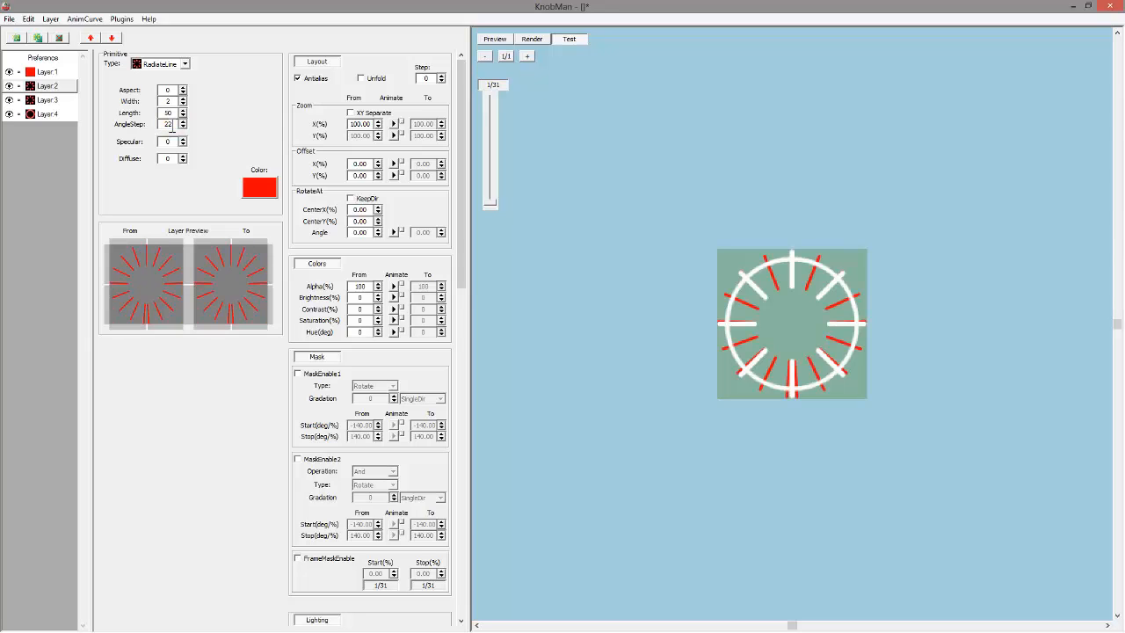
Change the color of Layer 2's thin radiating lines to white
{"action": "left_click_drag", "start_coordinate": [183, 130], "coordinate": [181, 134]}
{"action": "left_click", "coordinate": [255, 196]}
{"action": "left_click", "coordinate": [180, 288]}
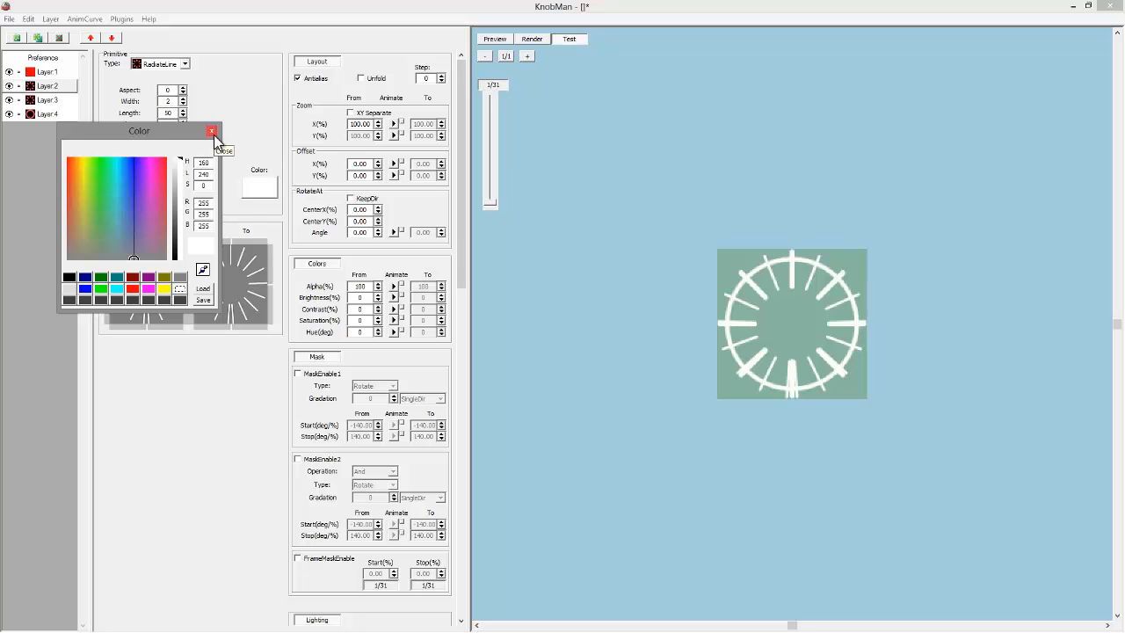
{"action": "left_click", "coordinate": [212, 131]}
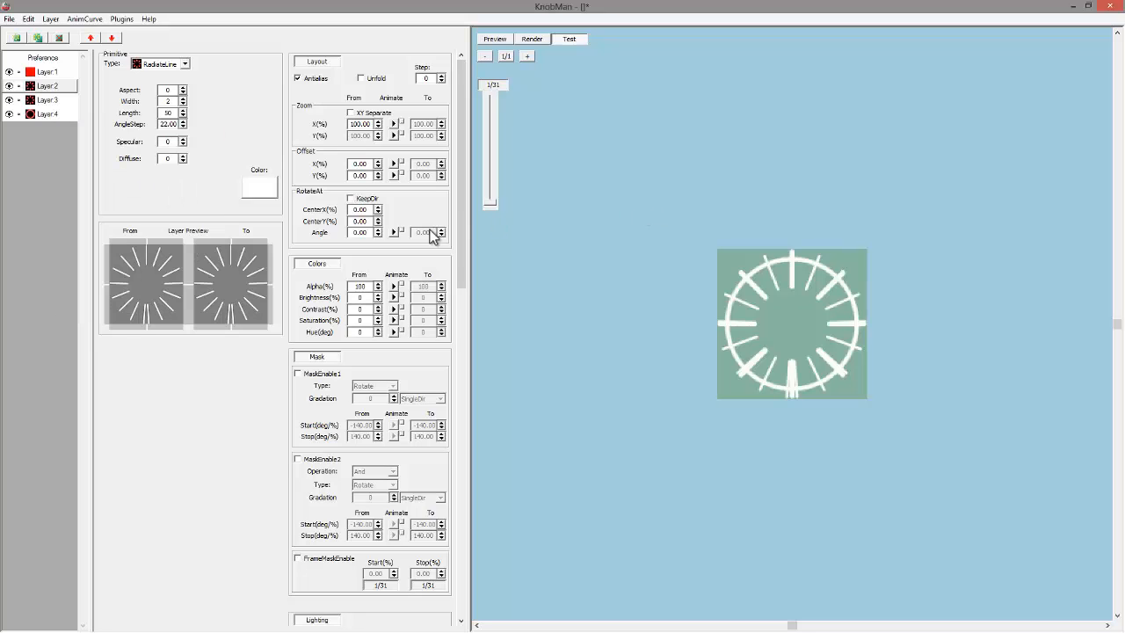
Try the first mask on Layer 2's thin radiating lines and turn it off again
{"action": "scroll", "coordinate": [453, 256], "scroll_direction": "down", "scroll_amount": 3}
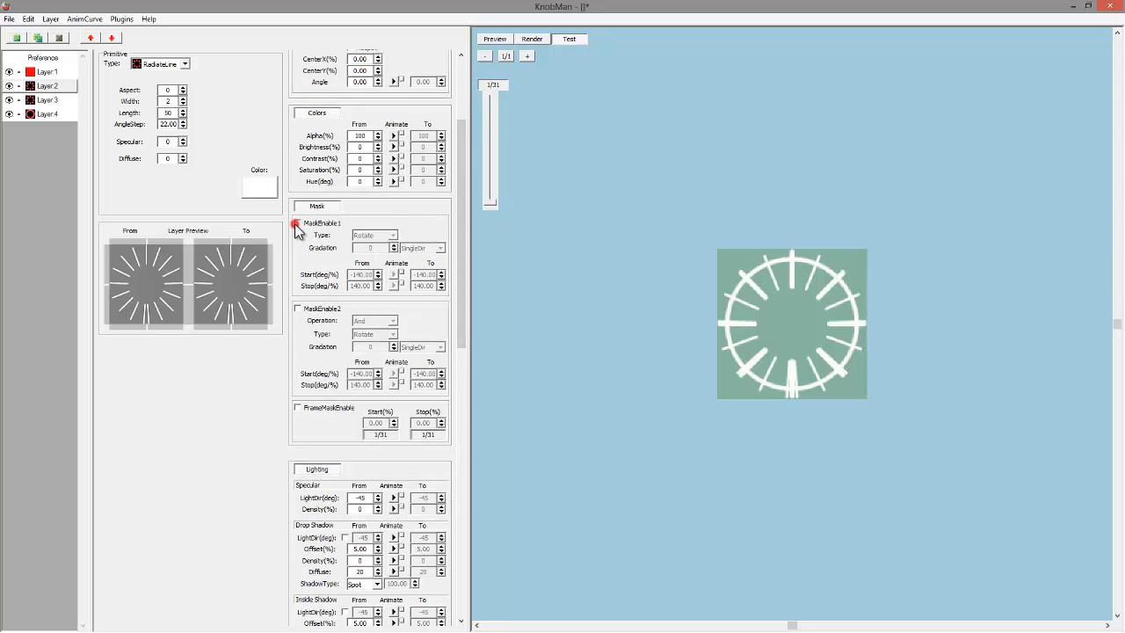
{"action": "left_click", "coordinate": [297, 223]}
{"action": "scroll", "coordinate": [458, 231], "scroll_direction": "down", "scroll_amount": 1}
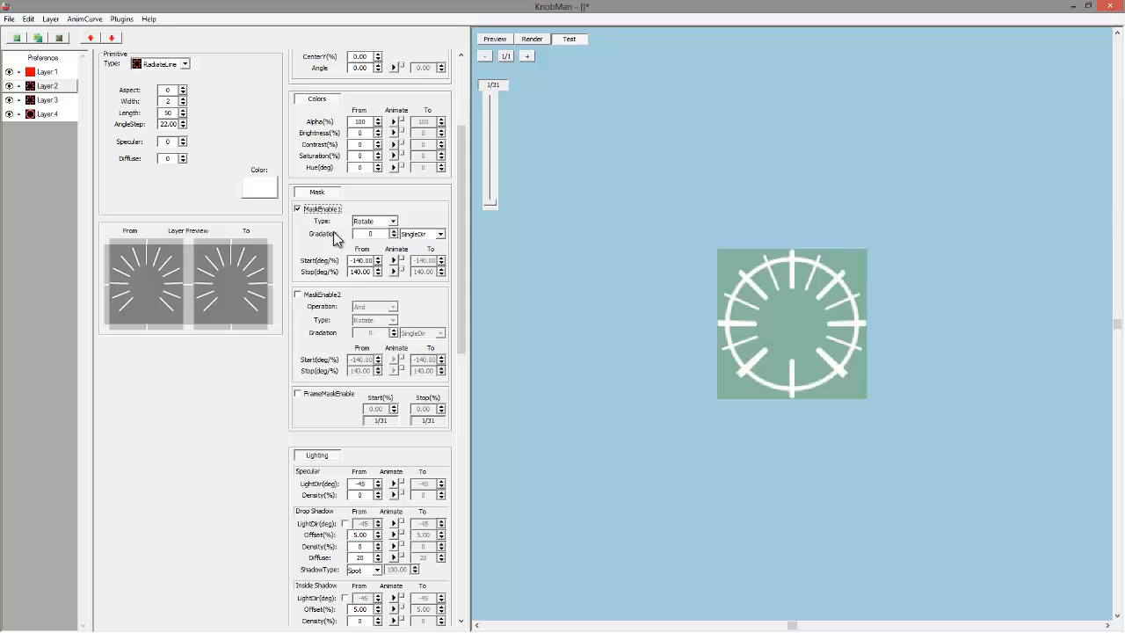
{"action": "left_click", "coordinate": [297, 208]}
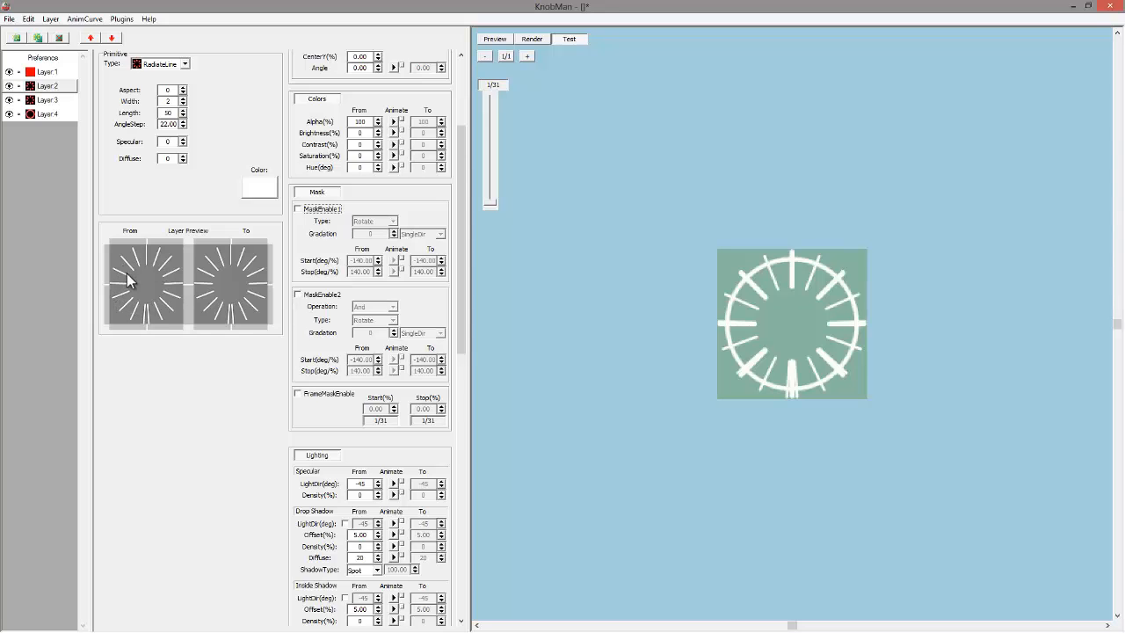
Compare with the existing knob in Kontakt, return to KnobMan and enable the first mask on Layer 2
{"action": "key", "text": "alt+Tab"}
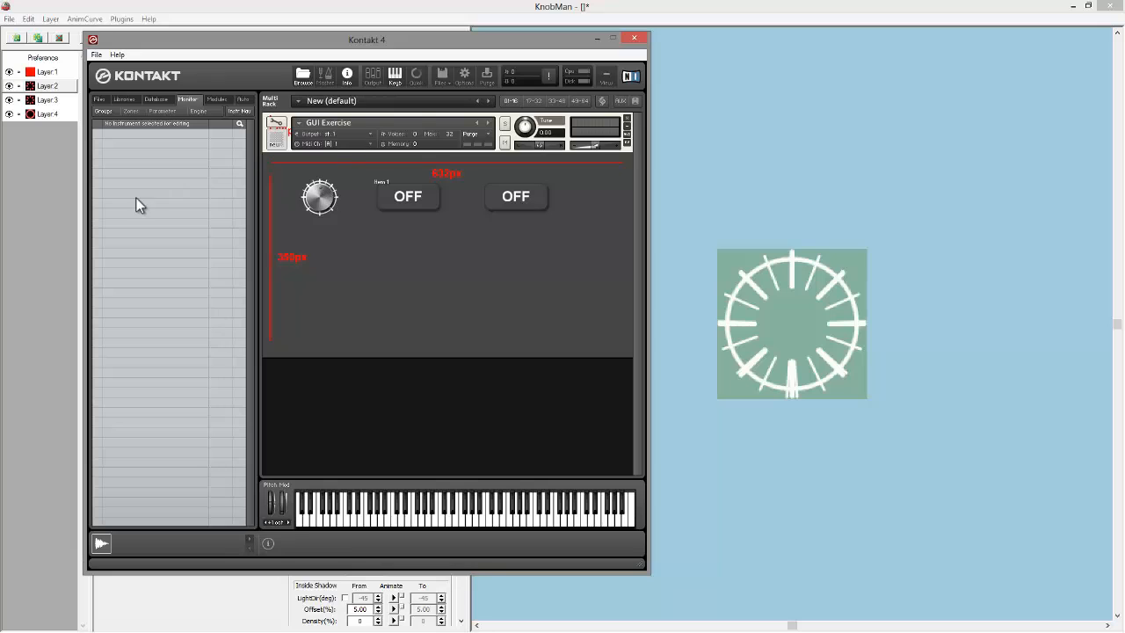
{"action": "left_click", "coordinate": [55, 219]}
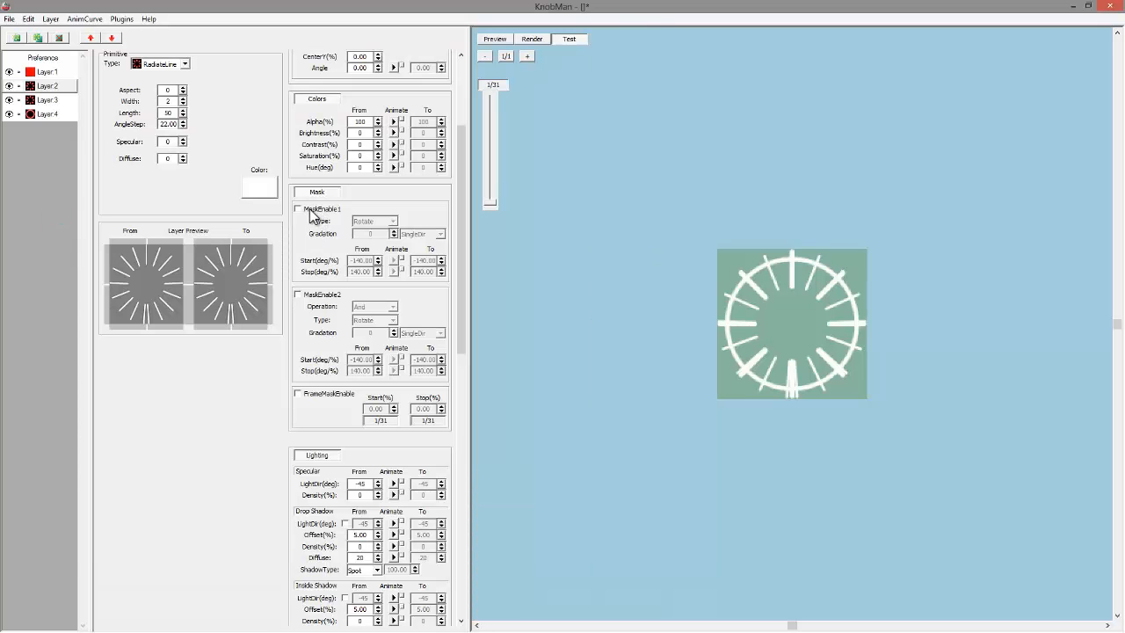
{"action": "left_click", "coordinate": [298, 209]}
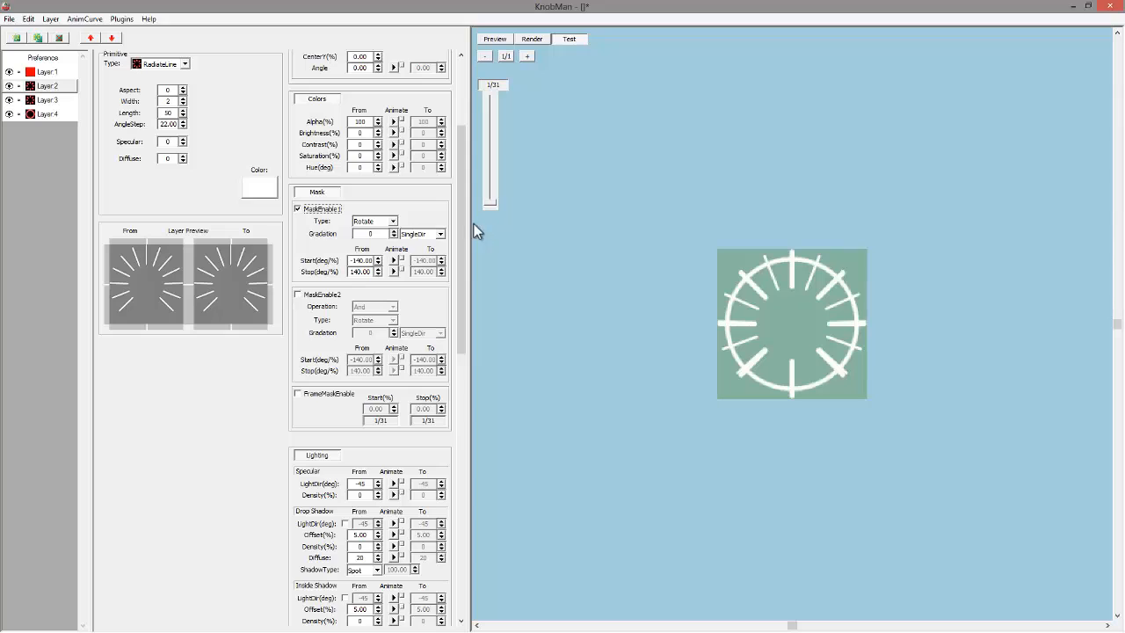
Set the first mask on Layer 2's thin radiating lines to start at -103 and stop at 107 degrees
{"action": "left_click", "coordinate": [355, 260]}
{"action": "double_click", "coordinate": [355, 260]}
{"action": "key", "text": "BackSpace"}
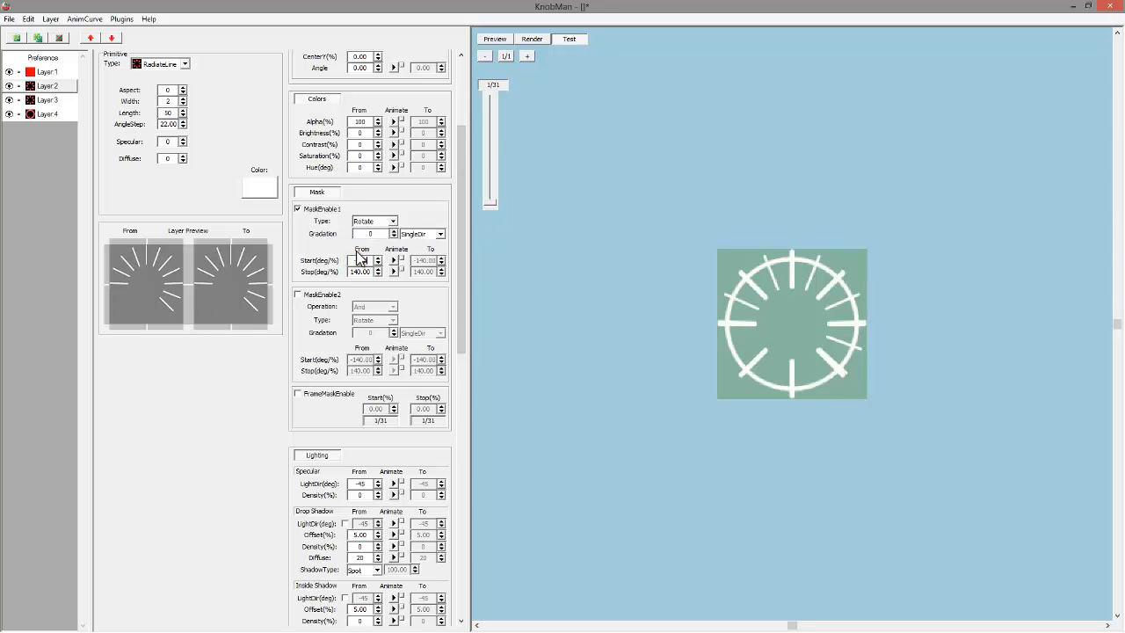
{"action": "type", "text": "-103"}
{"action": "double_click", "coordinate": [360, 271]}
{"action": "type", "text": "107"}
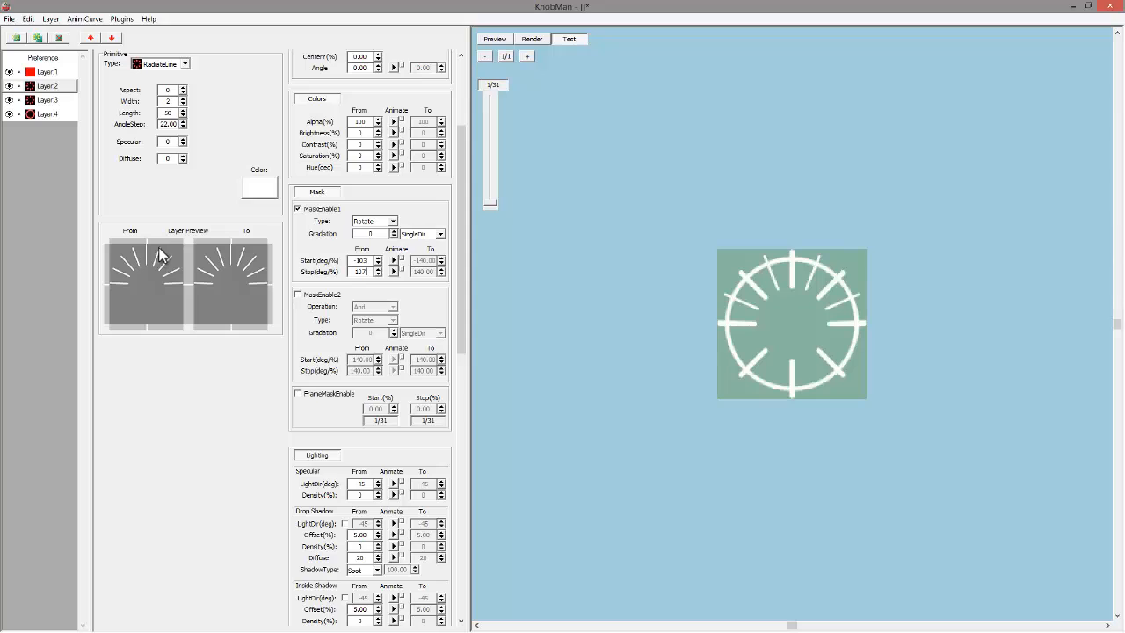
{"action": "scroll", "coordinate": [49, 63], "scroll_direction": "up", "scroll_amount": 1}
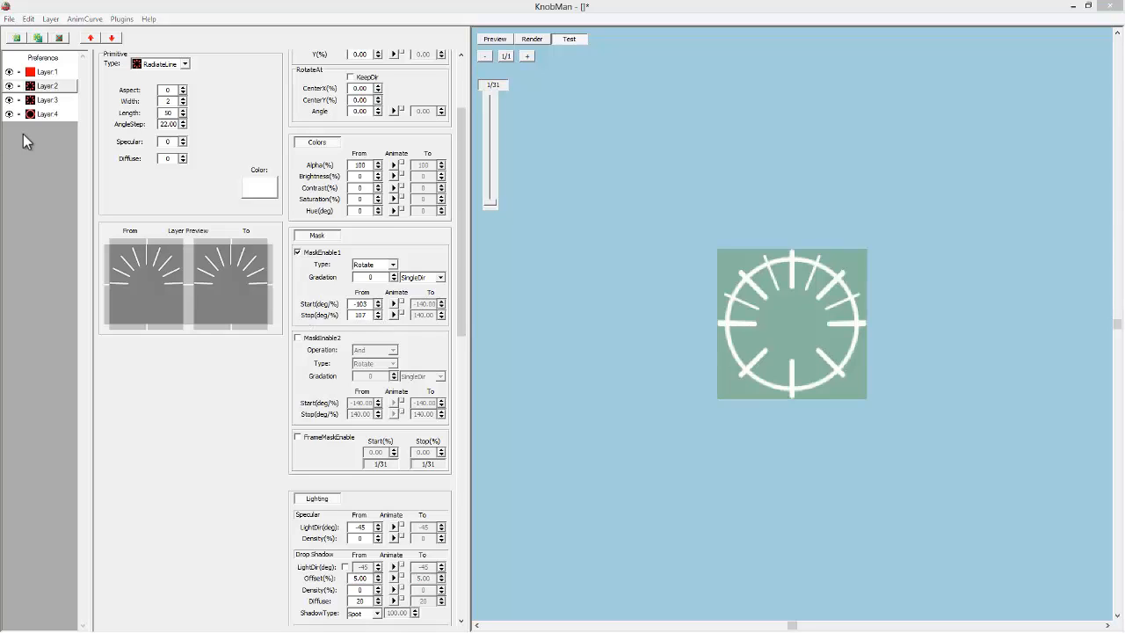
Add a new layer above Layer 4's ring and make it a MetalCircle primitive
{"action": "left_click", "coordinate": [52, 114]}
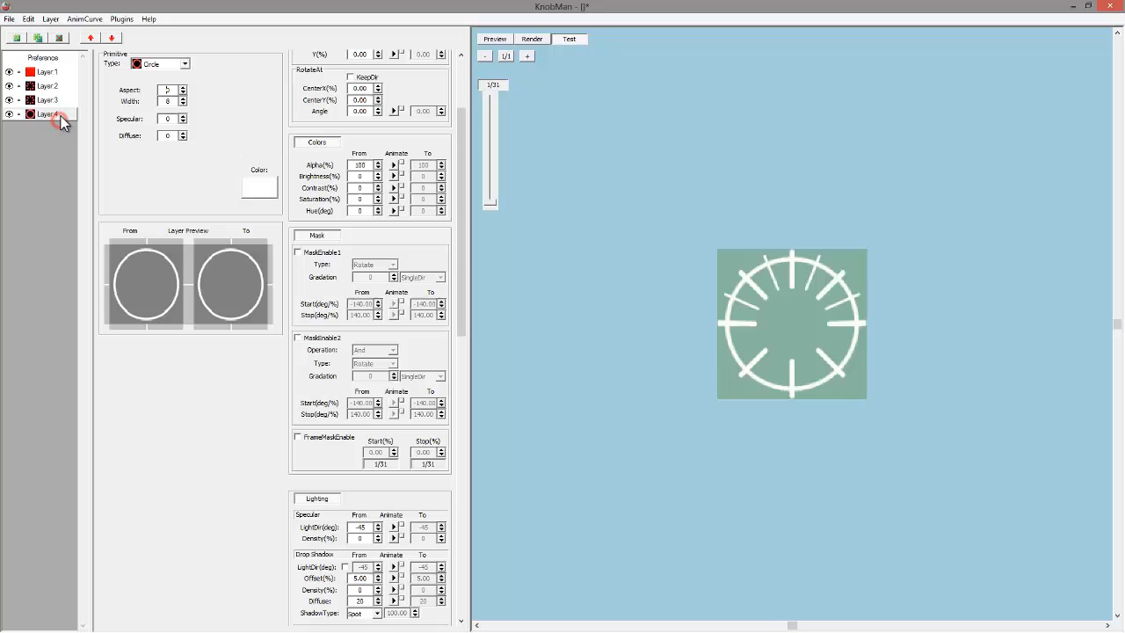
{"action": "left_click", "coordinate": [16, 38]}
{"action": "mouse_move", "coordinate": [58, 132]}
{"action": "left_mouse_down"}
{"action": "mouse_move", "coordinate": [56, 151]}
{"action": "mouse_move", "coordinate": [39, 120]}
{"action": "left_mouse_up"}
{"action": "left_click", "coordinate": [10, 115]}
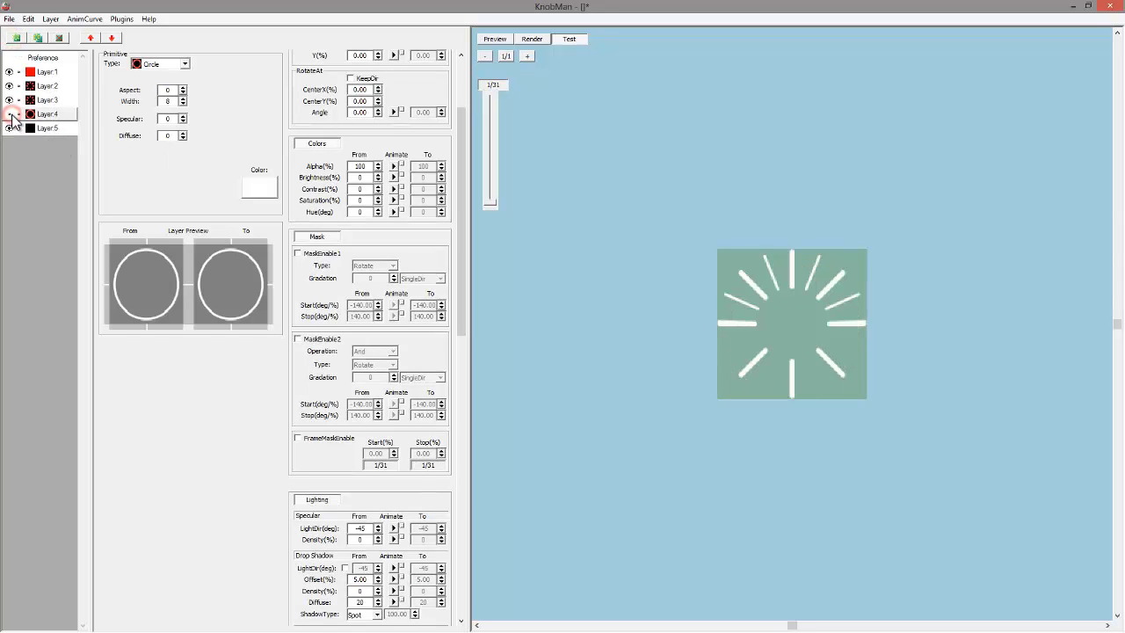
{"action": "left_click", "coordinate": [10, 115]}
{"action": "left_click", "coordinate": [49, 129]}
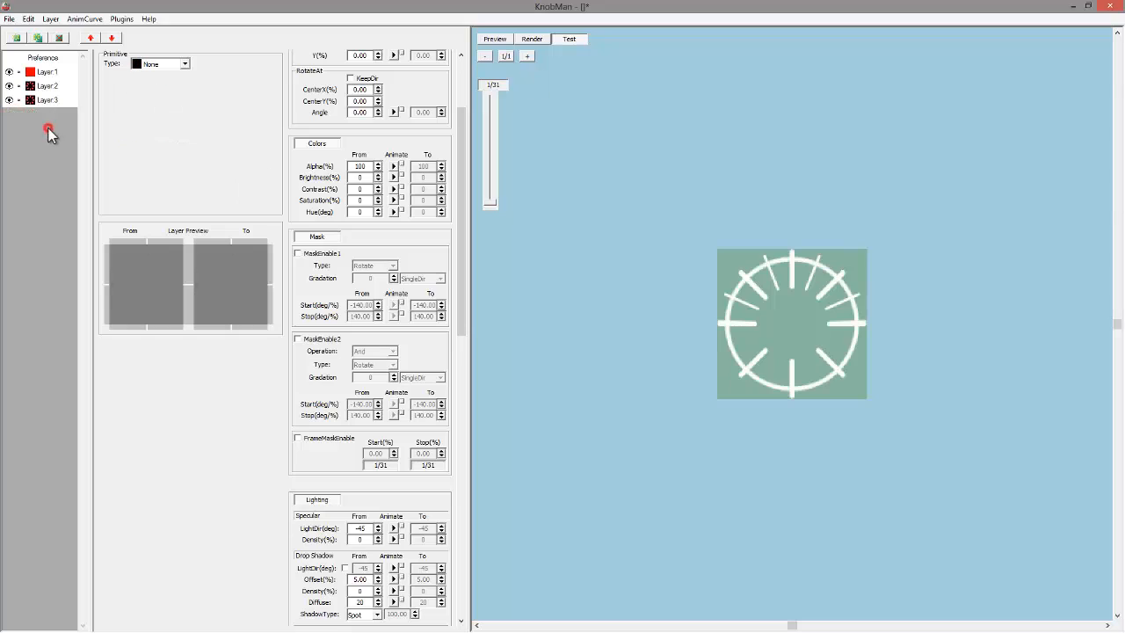
{"action": "left_click", "coordinate": [151, 67]}
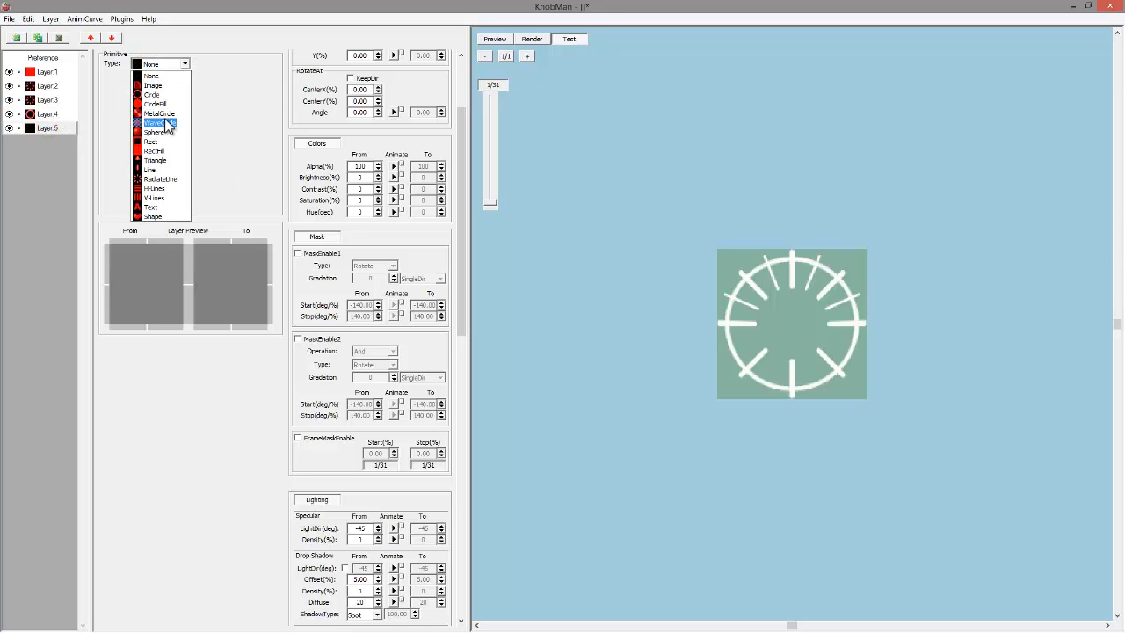
{"action": "left_click", "coordinate": [162, 114]}
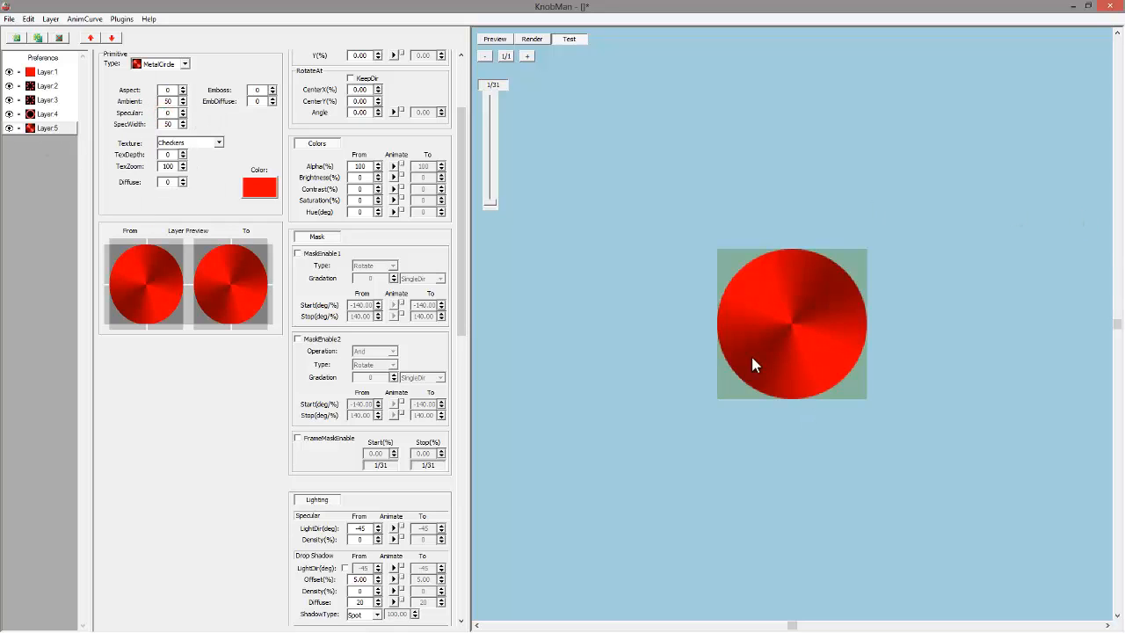
Change the metal circle's color to a light gray of about RGB 202, 202, 202
{"action": "left_click", "coordinate": [275, 188]}
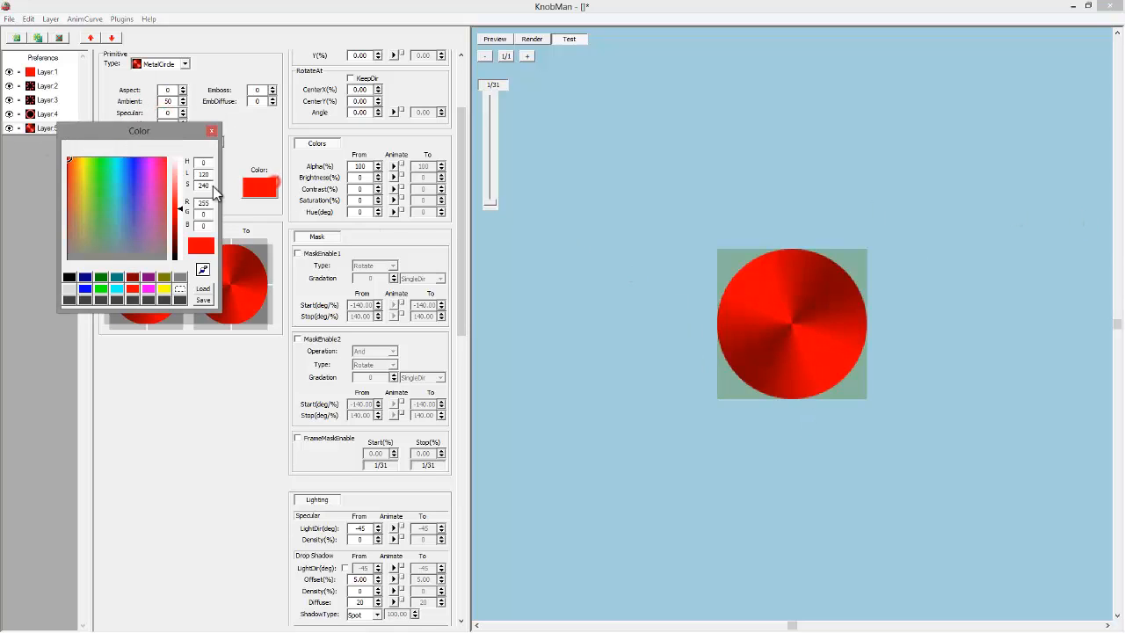
{"action": "left_click", "coordinate": [179, 277]}
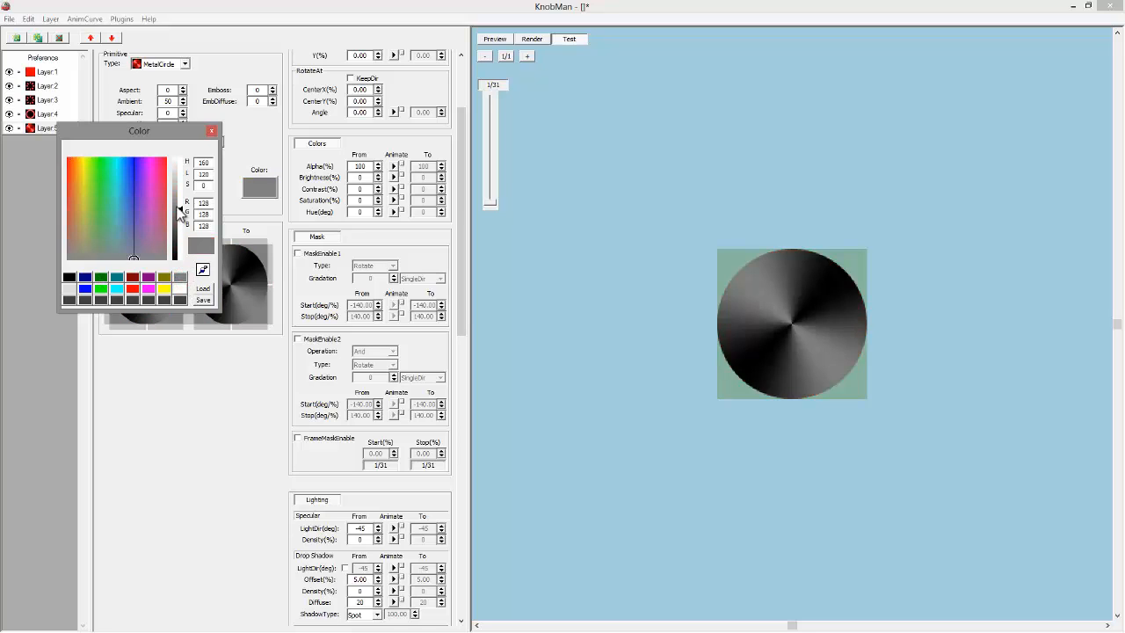
{"action": "left_click_drag", "start_coordinate": [179, 209], "coordinate": [183, 178]}
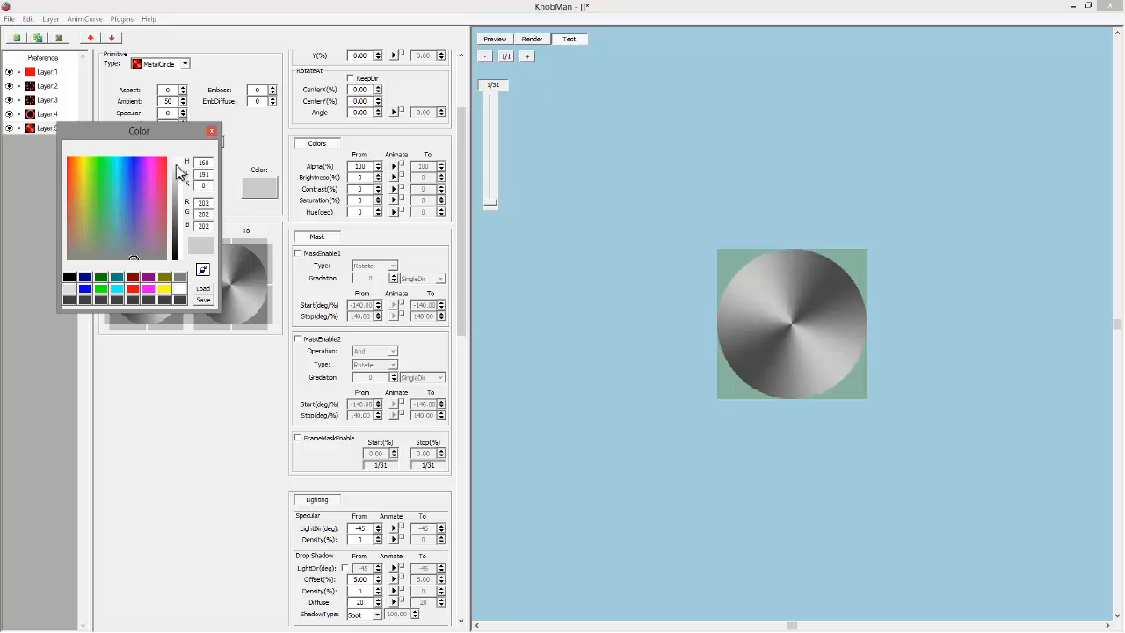
{"action": "left_click", "coordinate": [210, 132]}
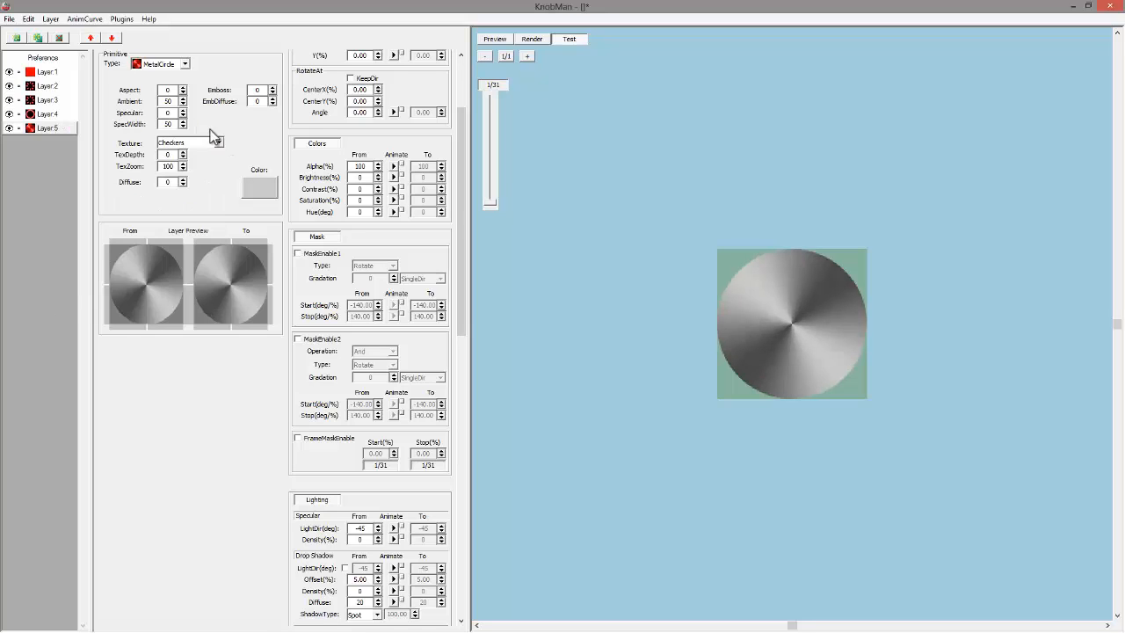
Set the metal circle's Emboss to 6
{"action": "mouse_move", "coordinate": [272, 95]}
{"action": "left_mouse_down"}
{"action": "mouse_move", "coordinate": [259, 54]}
{"action": "mouse_move", "coordinate": [259, 121]}
{"action": "mouse_move", "coordinate": [258, 91]}
{"action": "left_mouse_up"}
{"action": "double_click", "coordinate": [260, 90]}
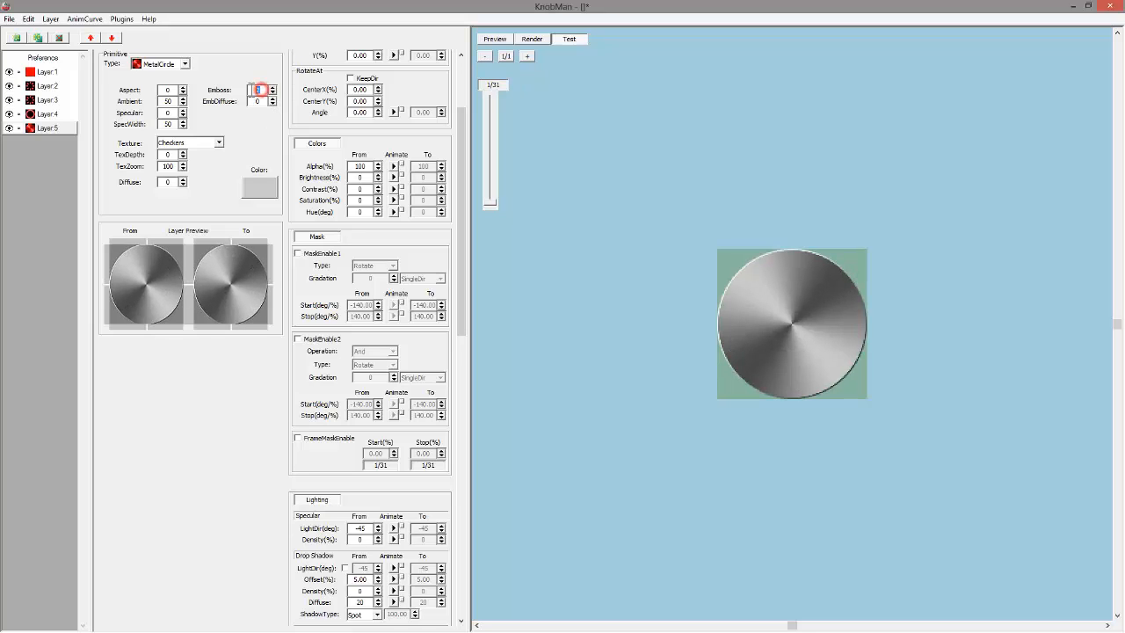
{"action": "type", "text": "6"}
{"action": "key", "text": "Return"}
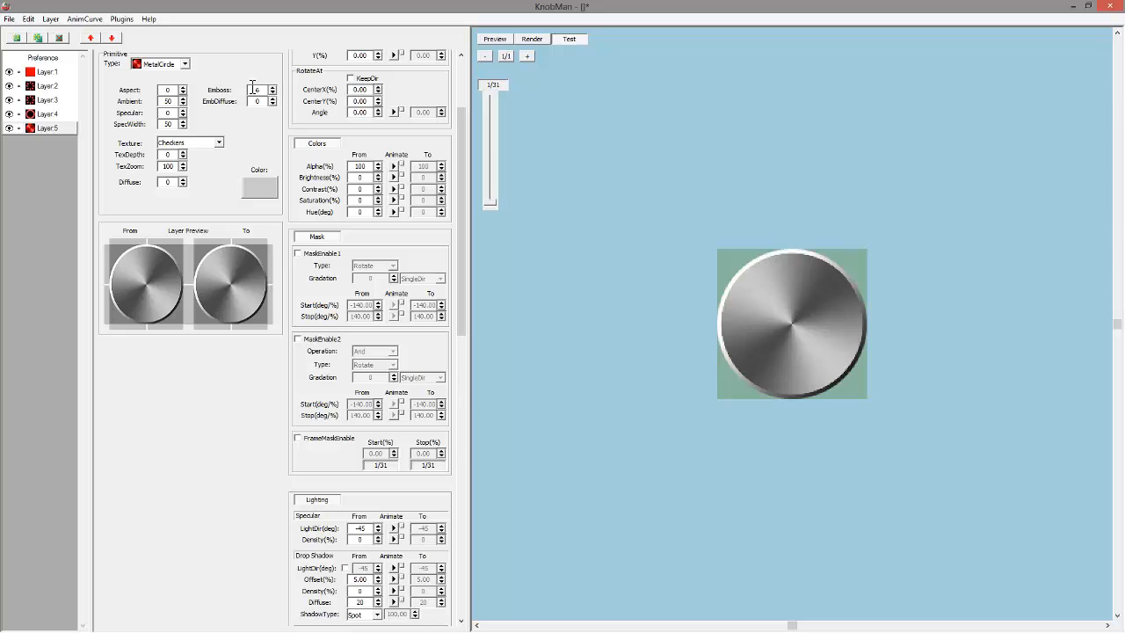
Set the metal circle's X zoom to 75% and compare it with the existing knob in Kontakt
{"action": "left_click_drag", "start_coordinate": [464, 126], "coordinate": [462, 68]}
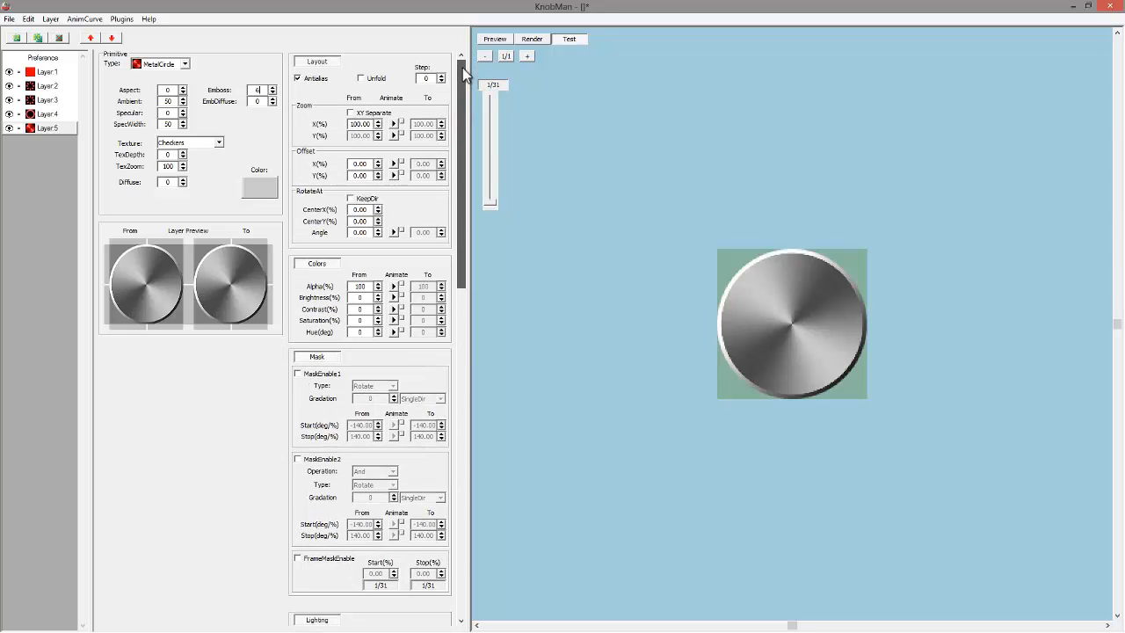
{"action": "left_click_drag", "start_coordinate": [379, 124], "coordinate": [380, 143]}
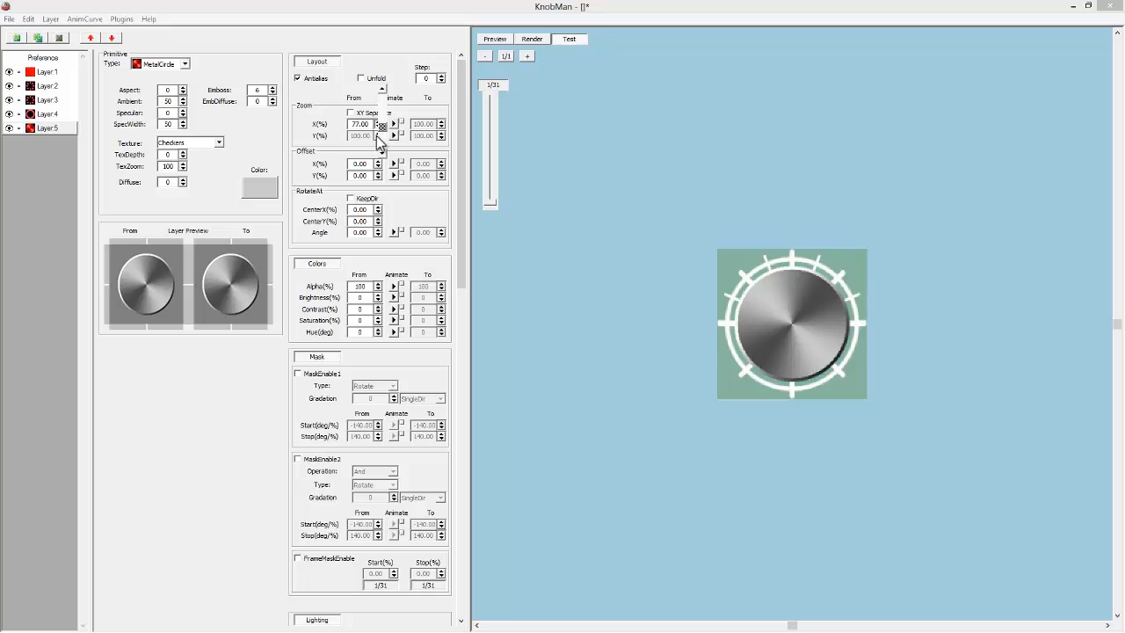
{"action": "left_click_drag", "start_coordinate": [376, 134], "coordinate": [375, 135]}
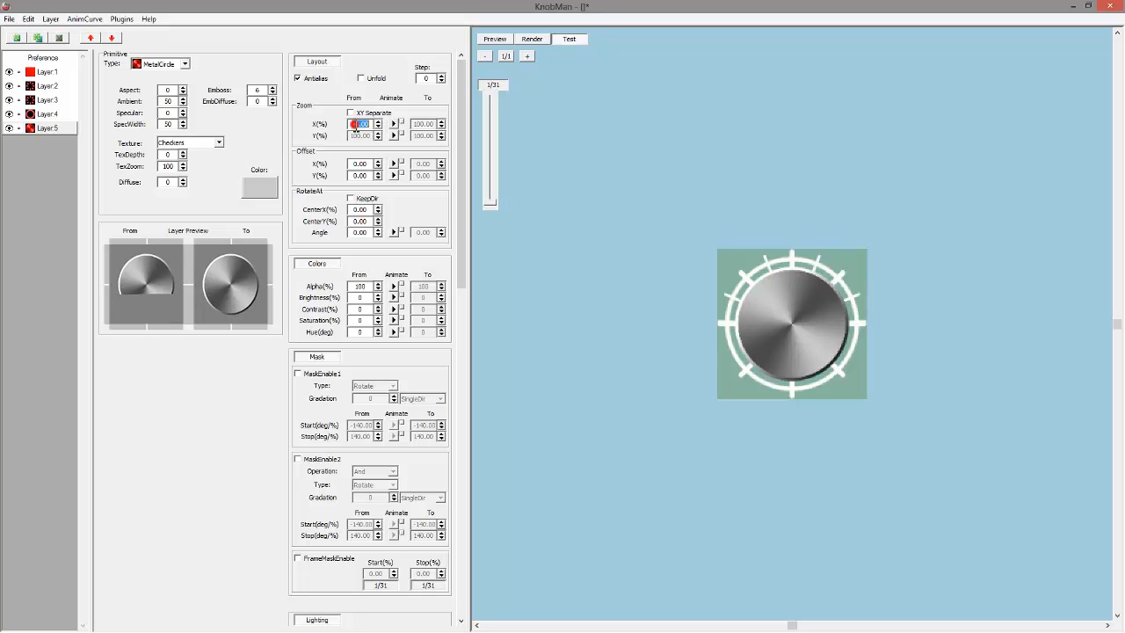
{"action": "type", "text": "75"}
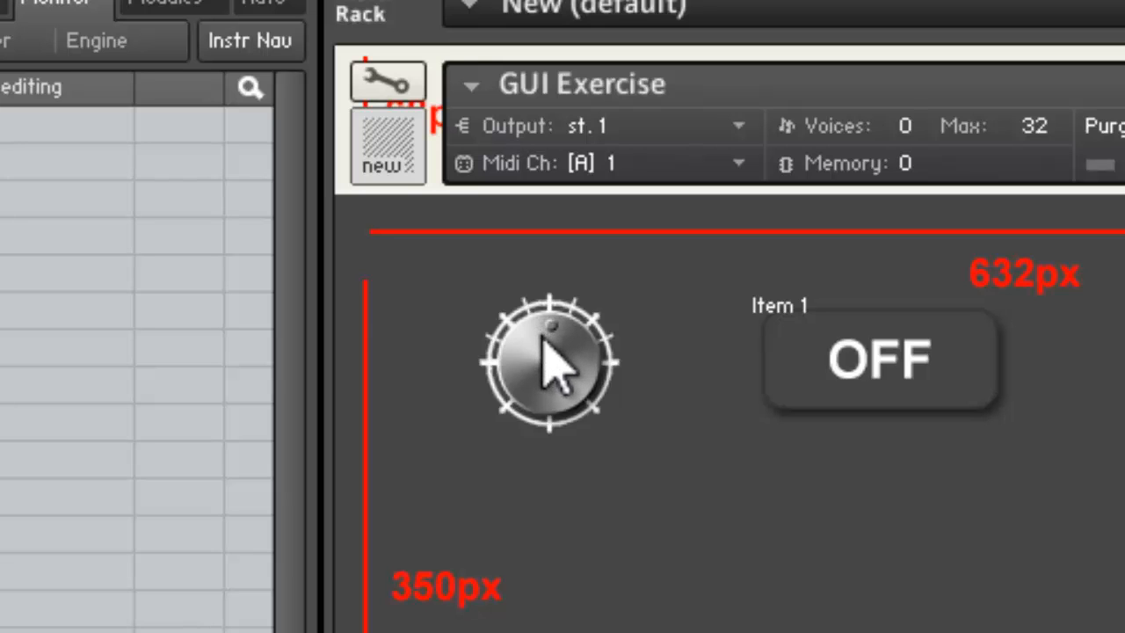
{"action": "left_click_drag", "start_coordinate": [554, 369], "coordinate": [603, 378]}
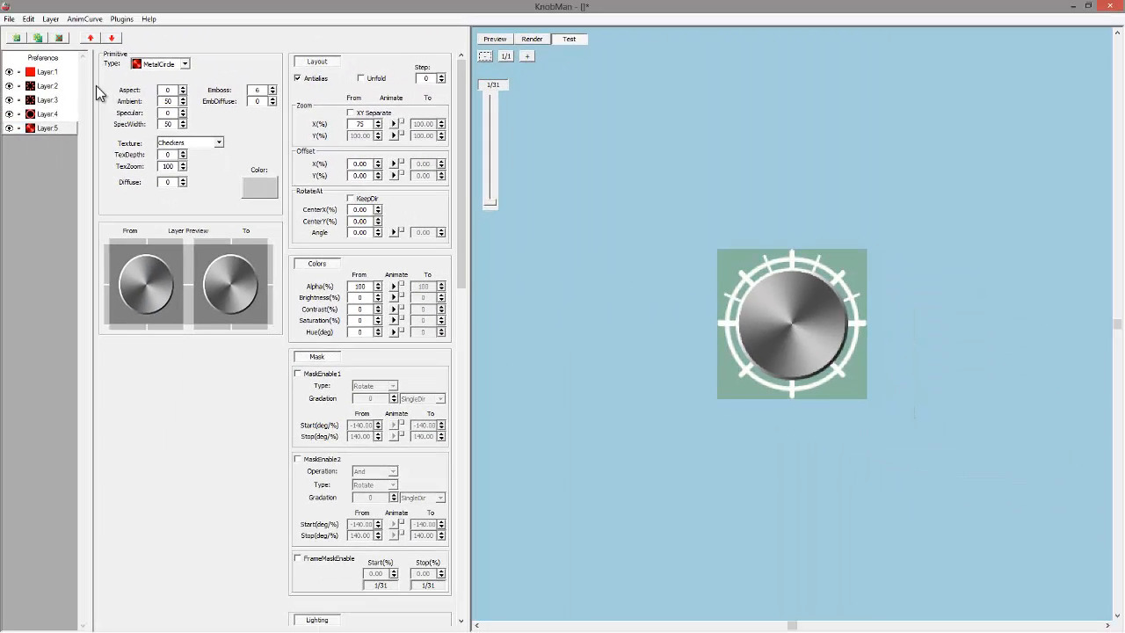
Add a layer above the metal circle as a CircleFill primitive with Emboss set to -36
{"action": "left_click", "coordinate": [15, 39]}
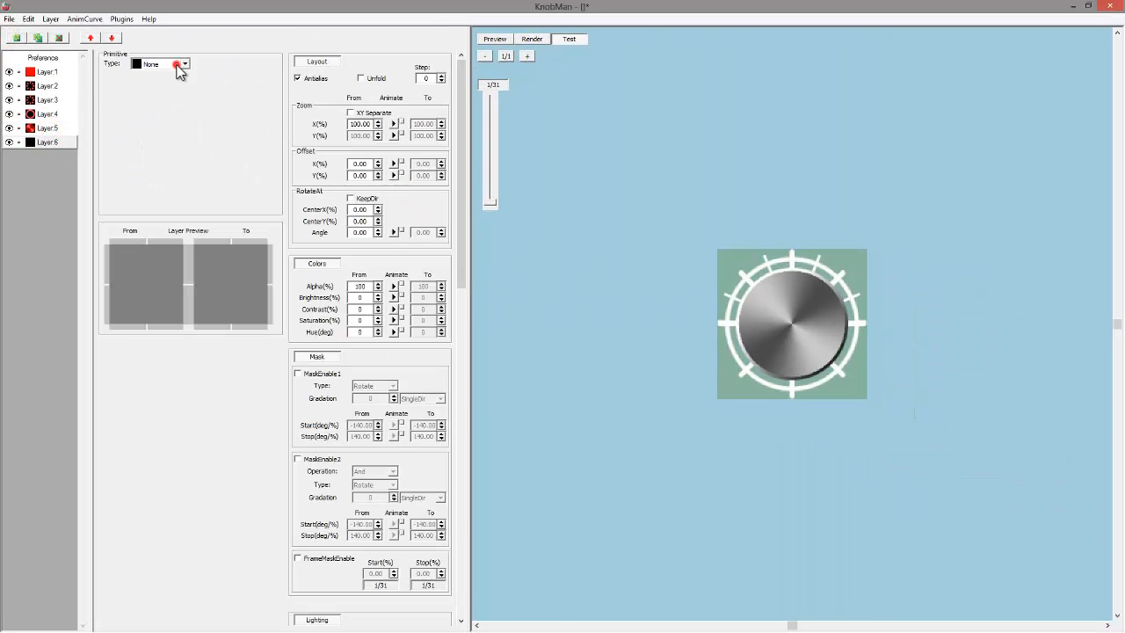
{"action": "left_click", "coordinate": [184, 65]}
{"action": "left_click", "coordinate": [161, 105]}
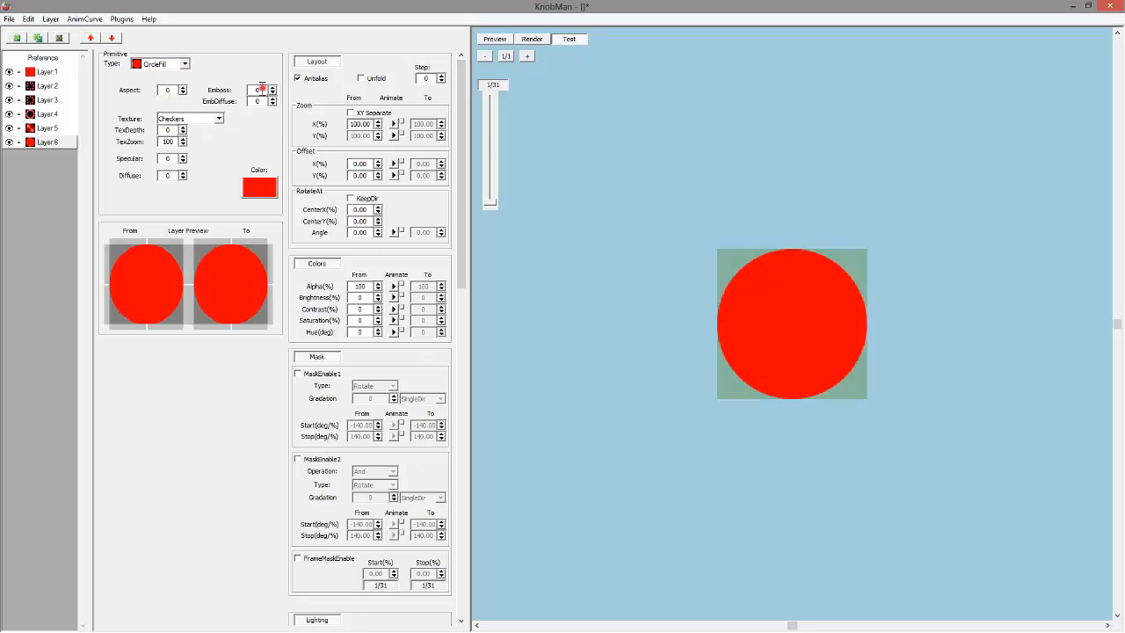
{"action": "double_click", "coordinate": [253, 90]}
{"action": "type", "text": "-36"}
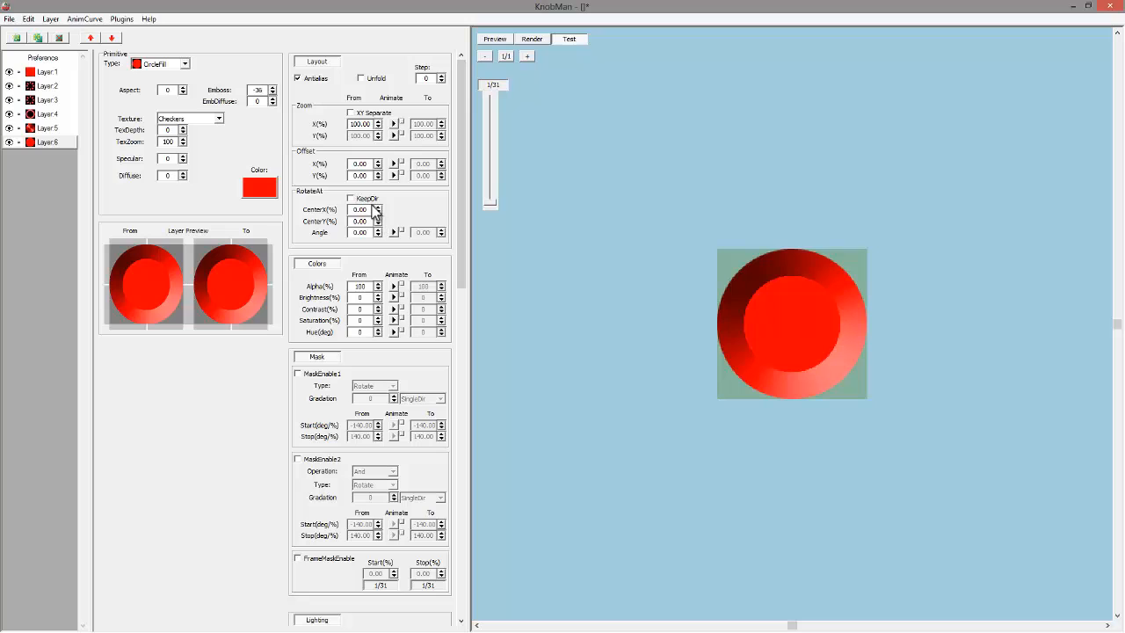
Change Layer 6's embossed circle to a gray of about RGB 175, 175, 175
{"action": "left_click", "coordinate": [253, 198]}
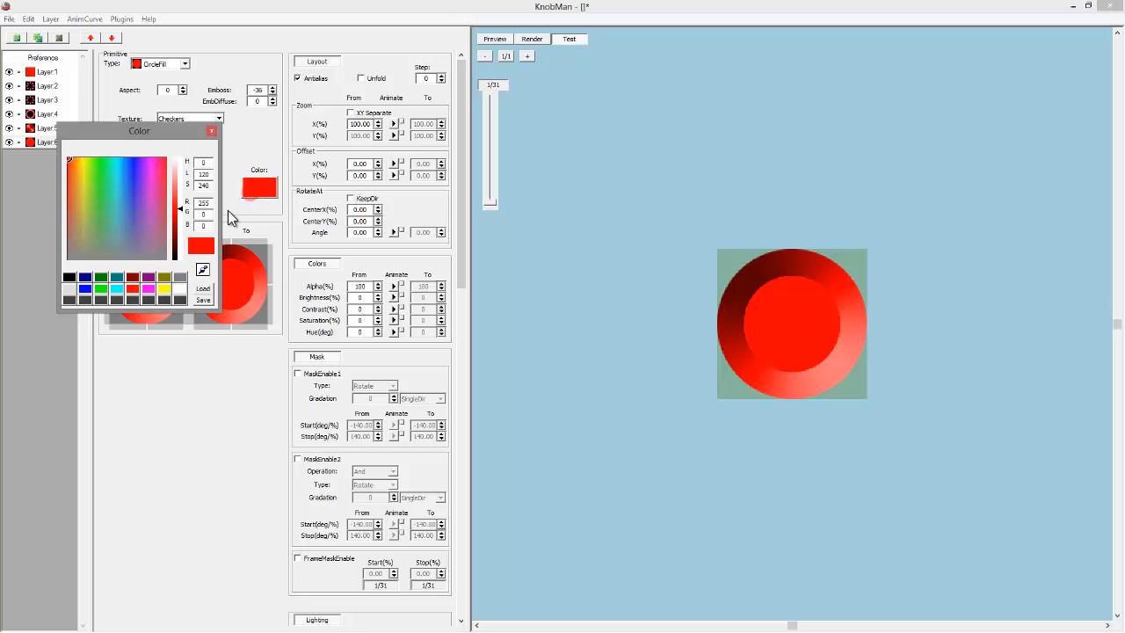
{"action": "left_click", "coordinate": [185, 278]}
{"action": "left_click_drag", "start_coordinate": [180, 208], "coordinate": [180, 189]}
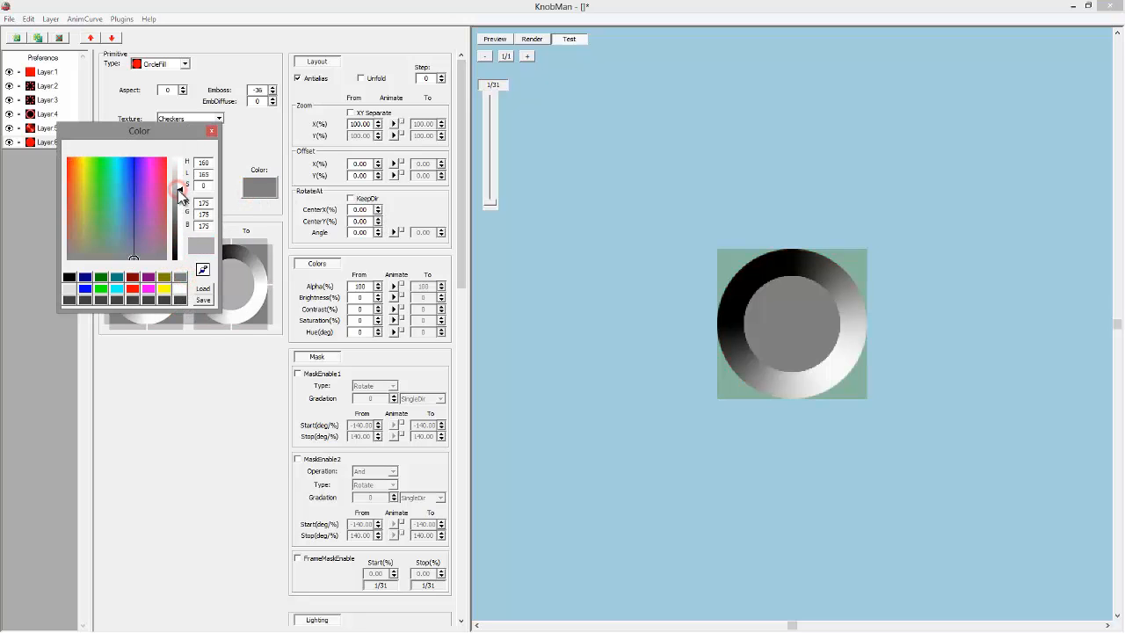
{"action": "left_click", "coordinate": [211, 132]}
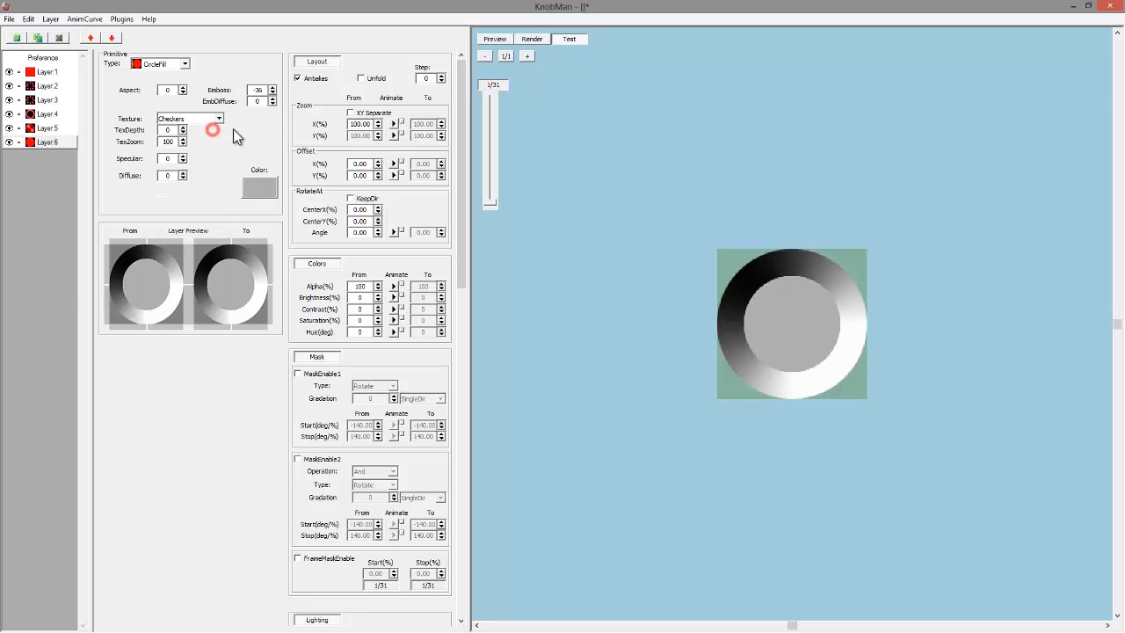
Shrink Layer 6's embossed circle to 9% zoom and set its X offset to -27% as the knob's pointer dimple
{"action": "left_click", "coordinate": [364, 123]}
{"action": "key", "text": "ctrl+a"}
{"action": "type", "text": "9"}
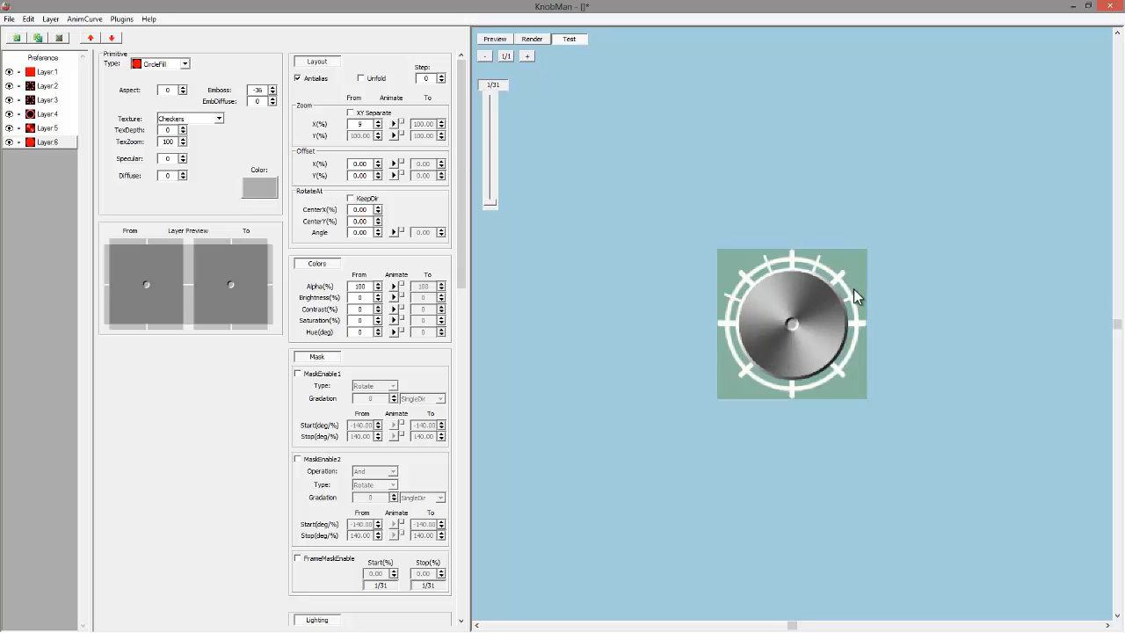
{"action": "left_click", "coordinate": [370, 176]}
{"action": "double_click", "coordinate": [369, 165]}
{"action": "type", "text": "-27"}
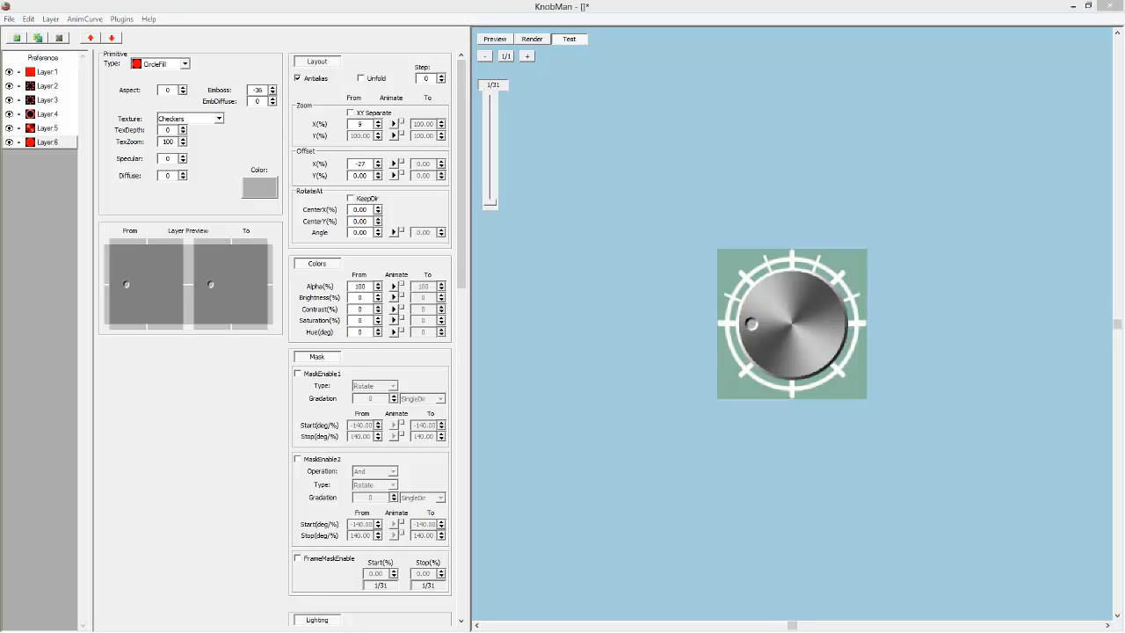
Add a layer above the pointer dimple as a CircleFill primitive and color it medium gray
{"action": "left_click", "coordinate": [16, 37]}
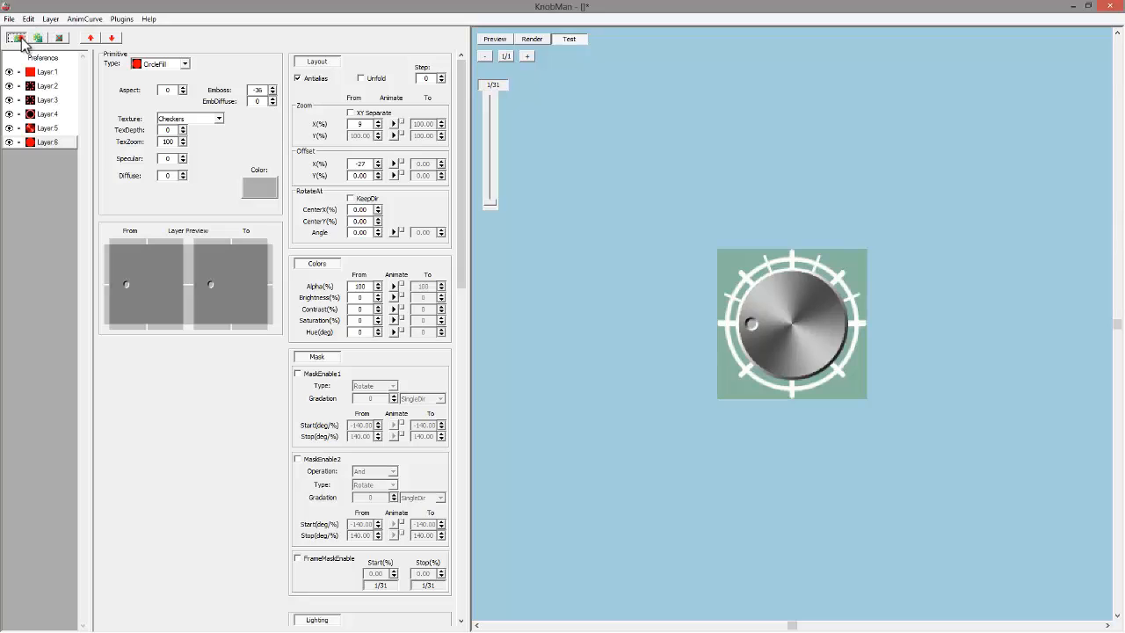
{"action": "mouse_move", "coordinate": [50, 146]}
{"action": "left_mouse_down"}
{"action": "mouse_move", "coordinate": [65, 181]}
{"action": "mouse_move", "coordinate": [63, 158]}
{"action": "left_mouse_up"}
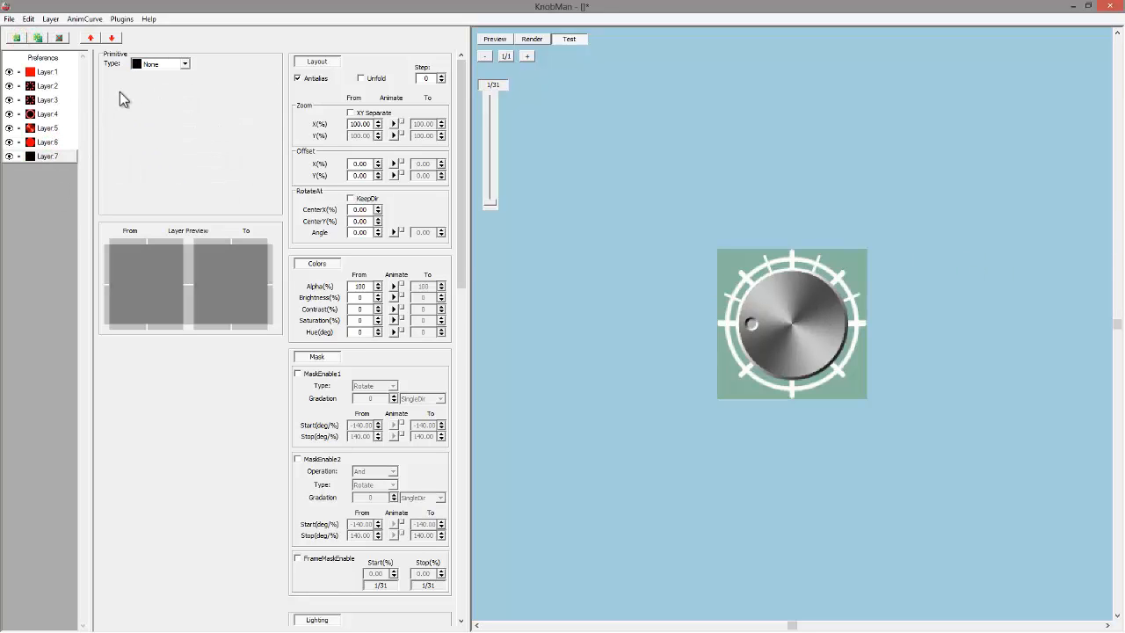
{"action": "left_click", "coordinate": [162, 65]}
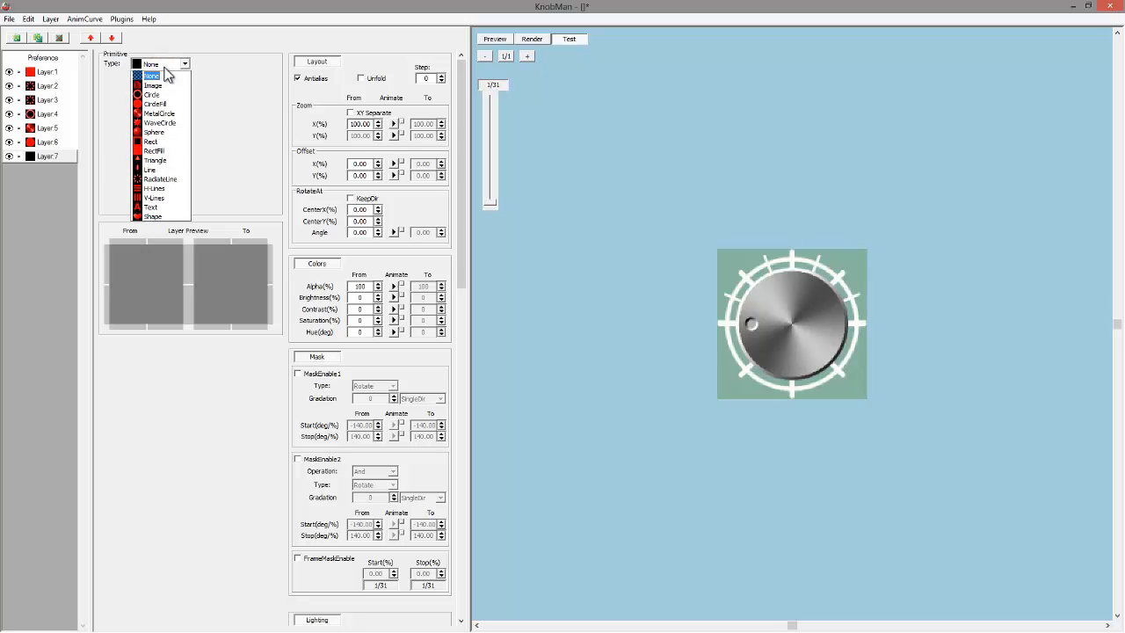
{"action": "left_click", "coordinate": [163, 105]}
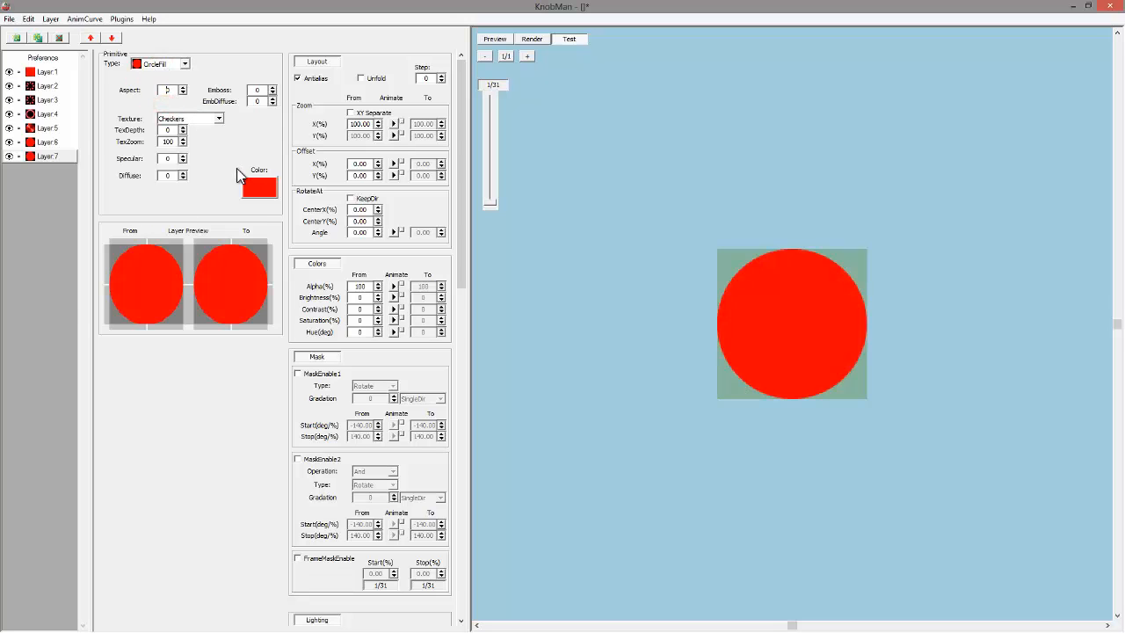
{"action": "left_click", "coordinate": [257, 187]}
{"action": "left_click", "coordinate": [181, 277]}
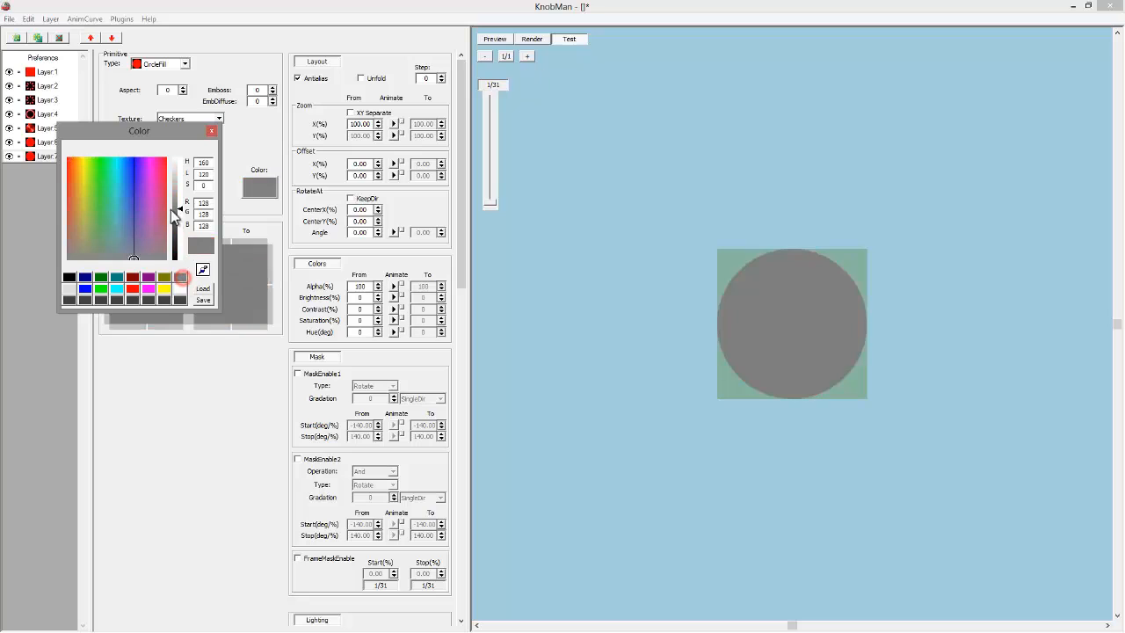
{"action": "left_click", "coordinate": [211, 130]}
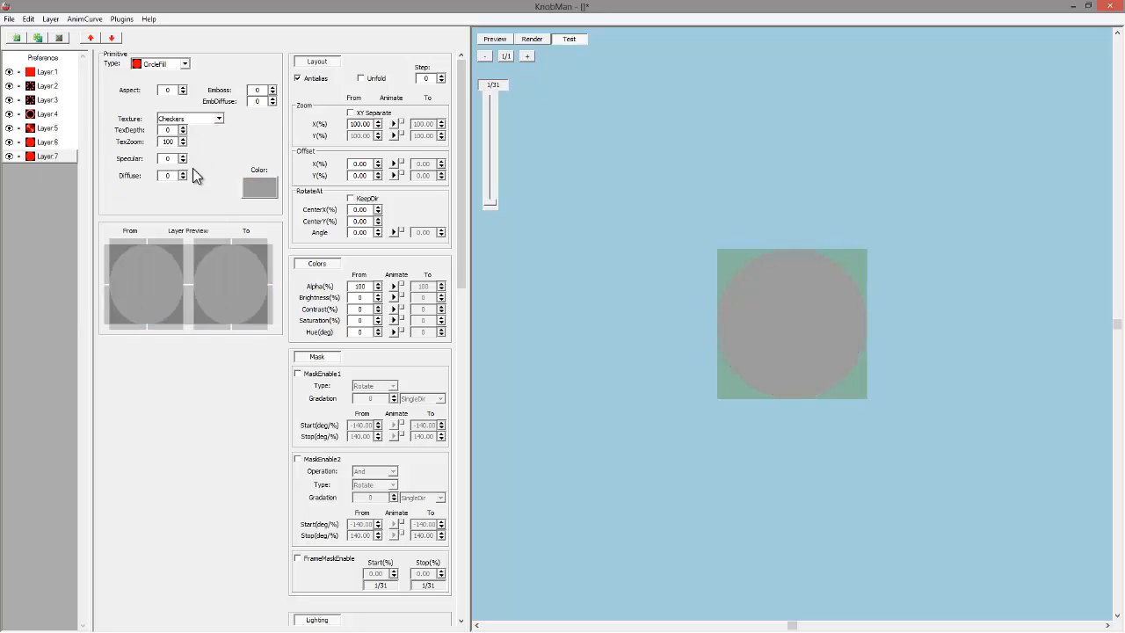
Give Layer 7's gray circle a Mosaic texture with a texture depth of 100 and a texture zoom of 50
{"action": "left_click", "coordinate": [176, 118]}
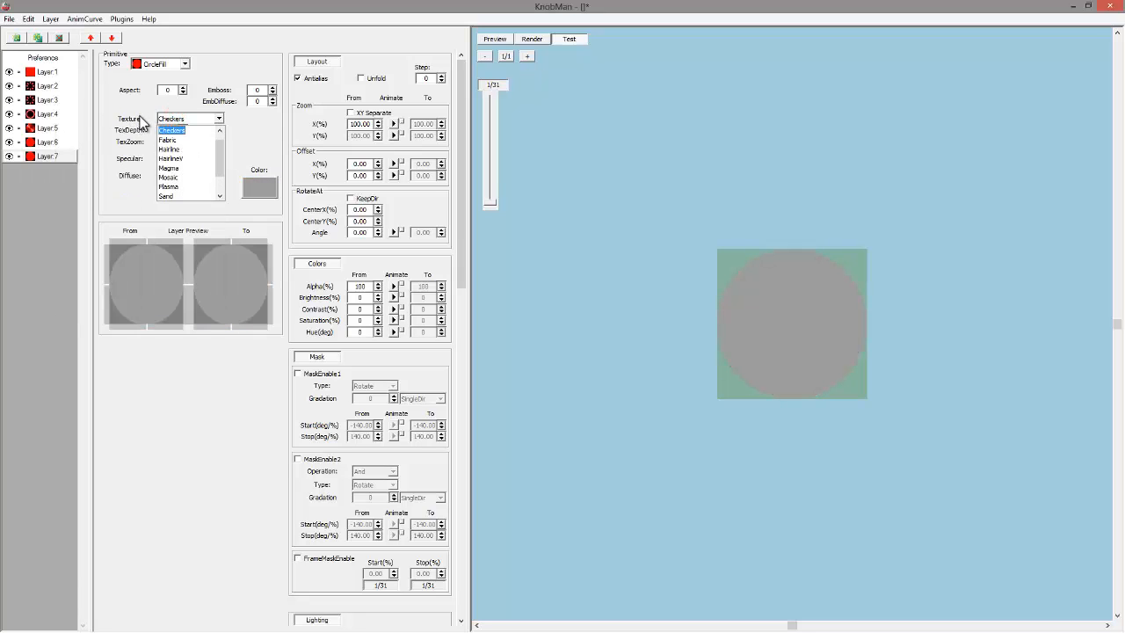
{"action": "left_click", "coordinate": [221, 151]}
{"action": "left_click", "coordinate": [218, 118]}
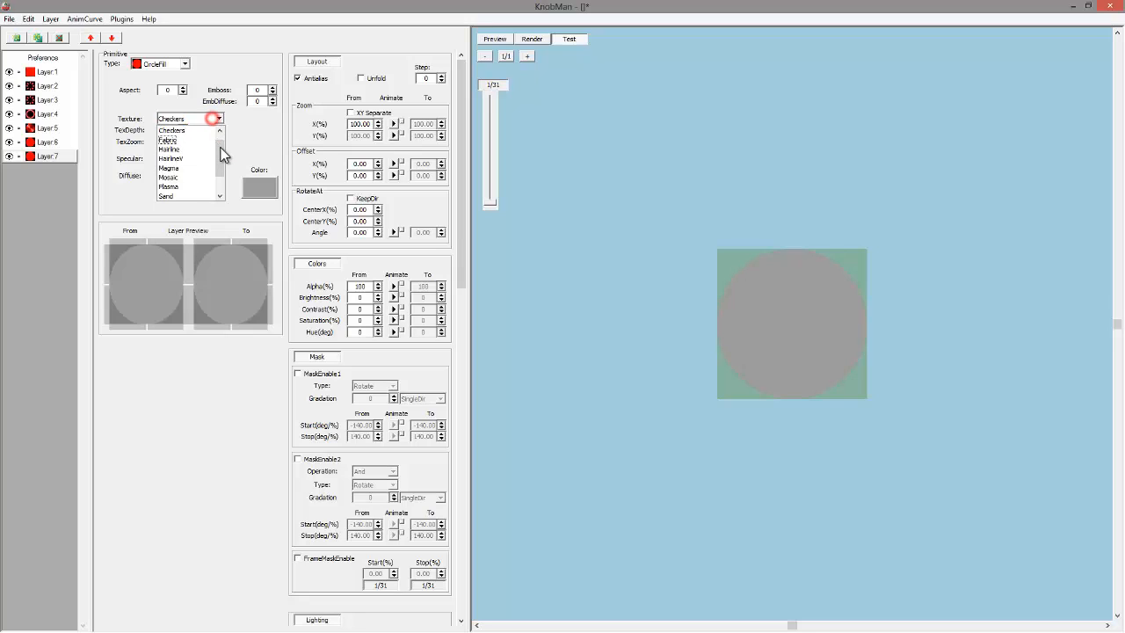
{"action": "left_click", "coordinate": [168, 177]}
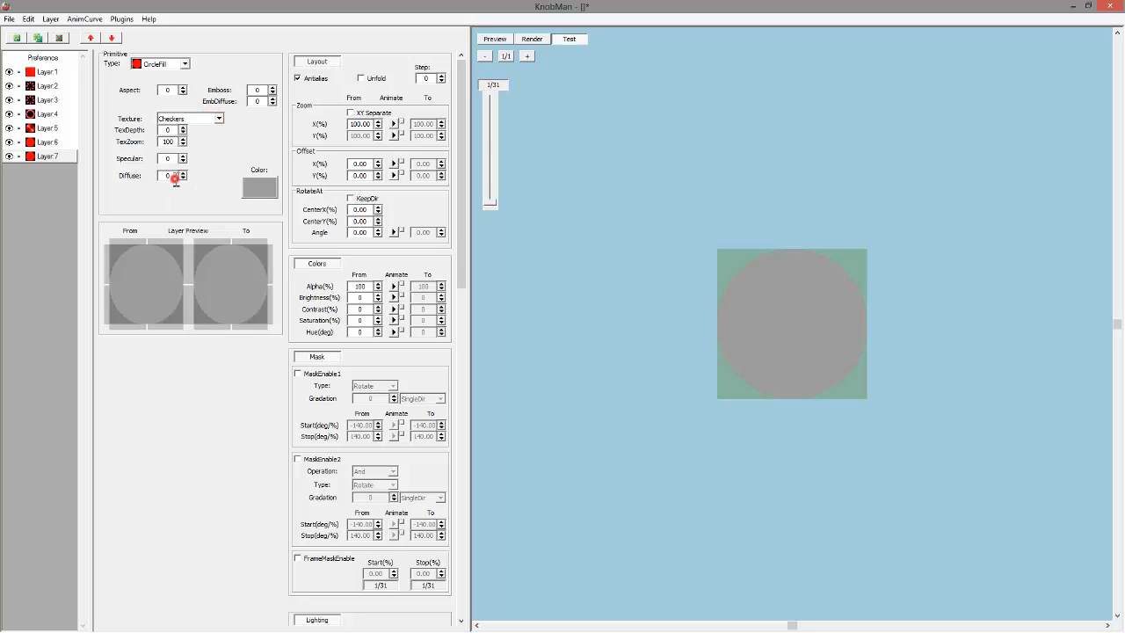
{"action": "left_click", "coordinate": [182, 127]}
{"action": "left_click_drag", "start_coordinate": [183, 134], "coordinate": [202, 67]}
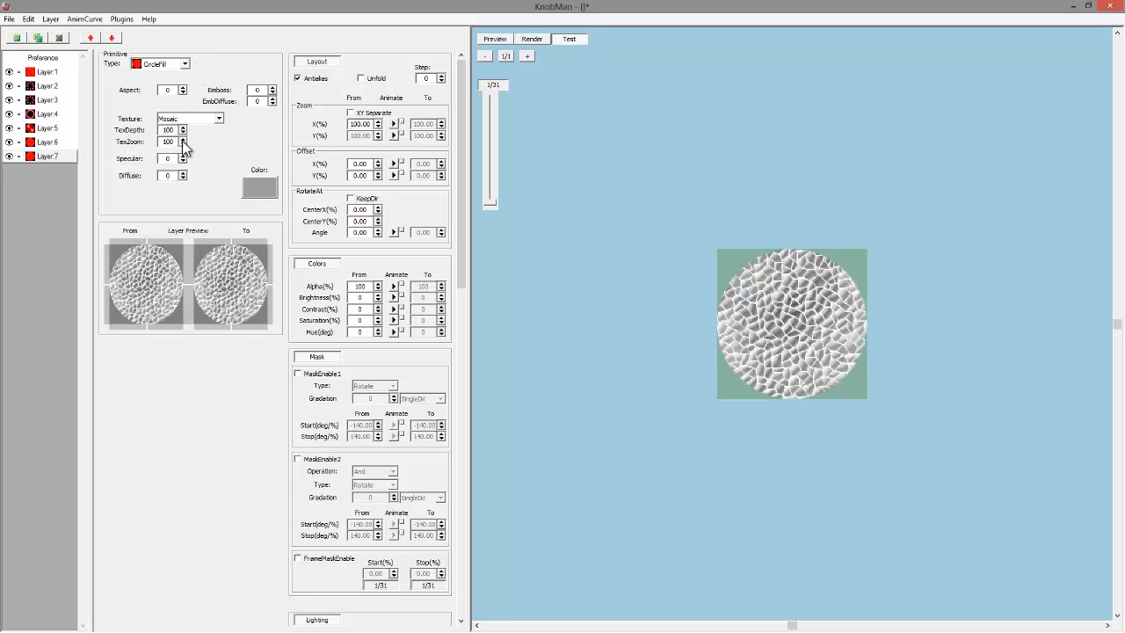
{"action": "left_click_drag", "start_coordinate": [183, 145], "coordinate": [184, 178]}
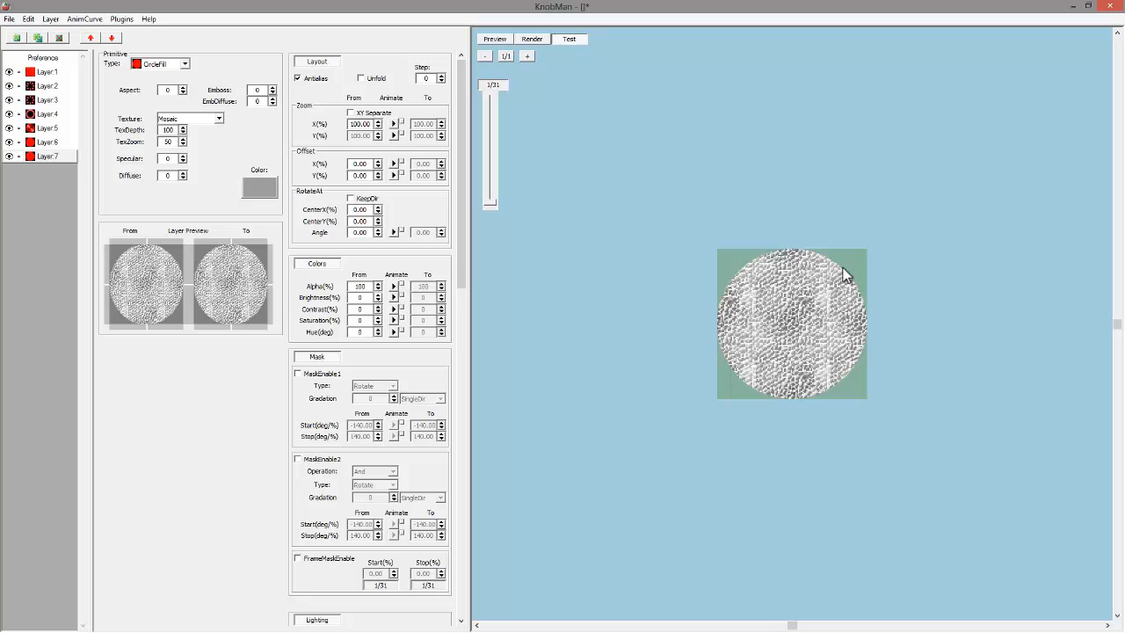
Lower Layer 7's alpha to 5% so the mosaic texture only faintly overlays the knob
{"action": "scroll", "coordinate": [462, 268], "scroll_direction": "down", "scroll_amount": 2}
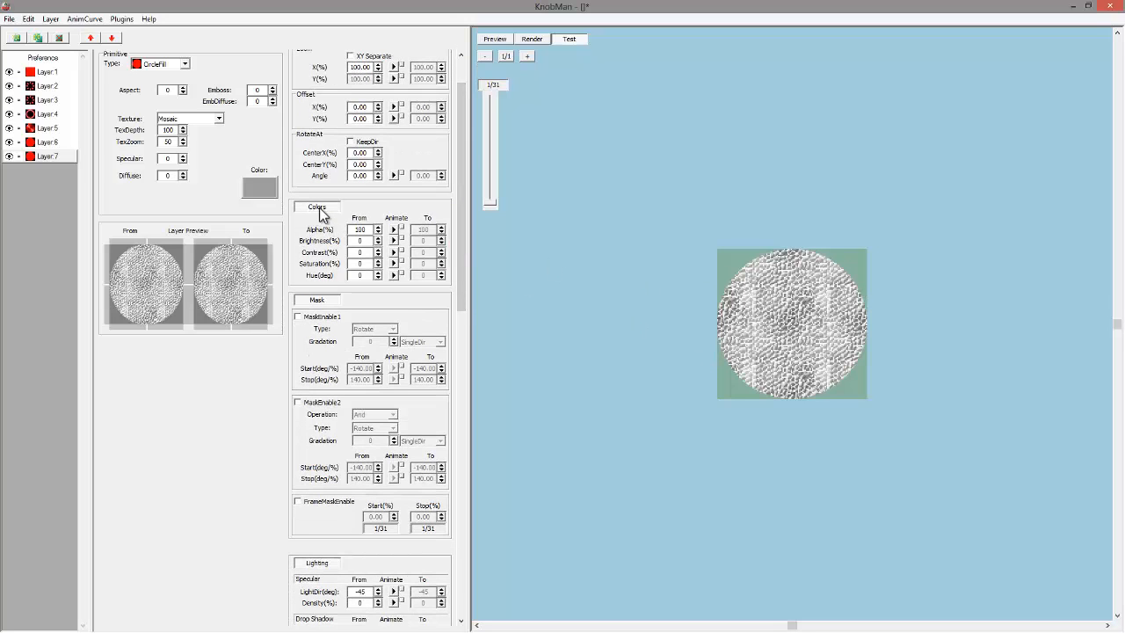
{"action": "left_click", "coordinate": [319, 207]}
{"action": "left_click", "coordinate": [318, 208]}
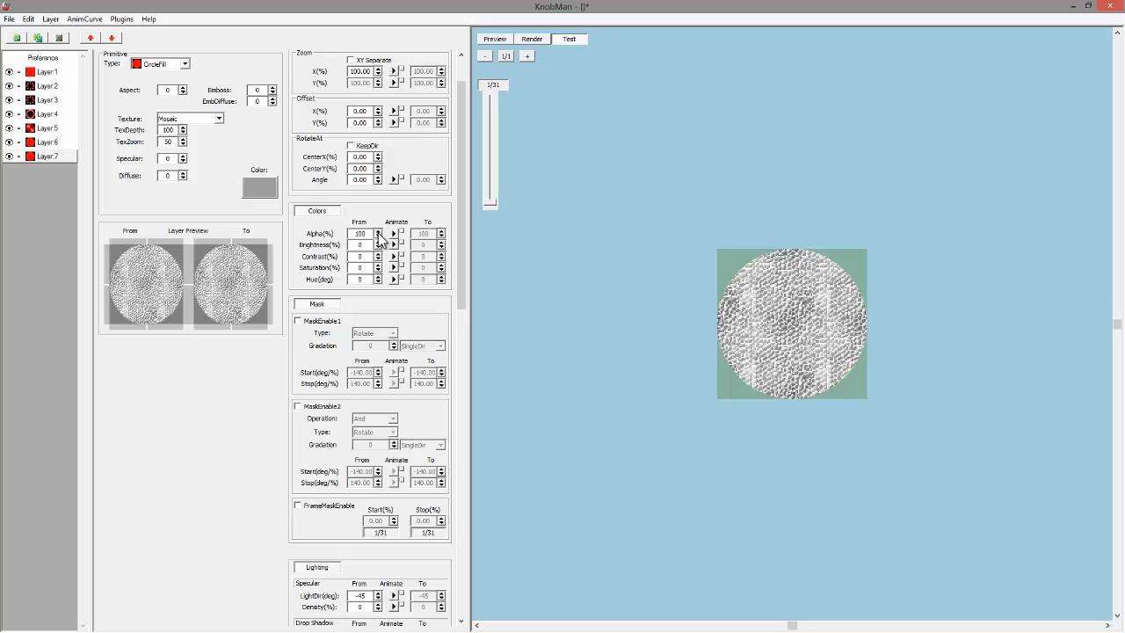
{"action": "left_click_drag", "start_coordinate": [378, 236], "coordinate": [383, 296]}
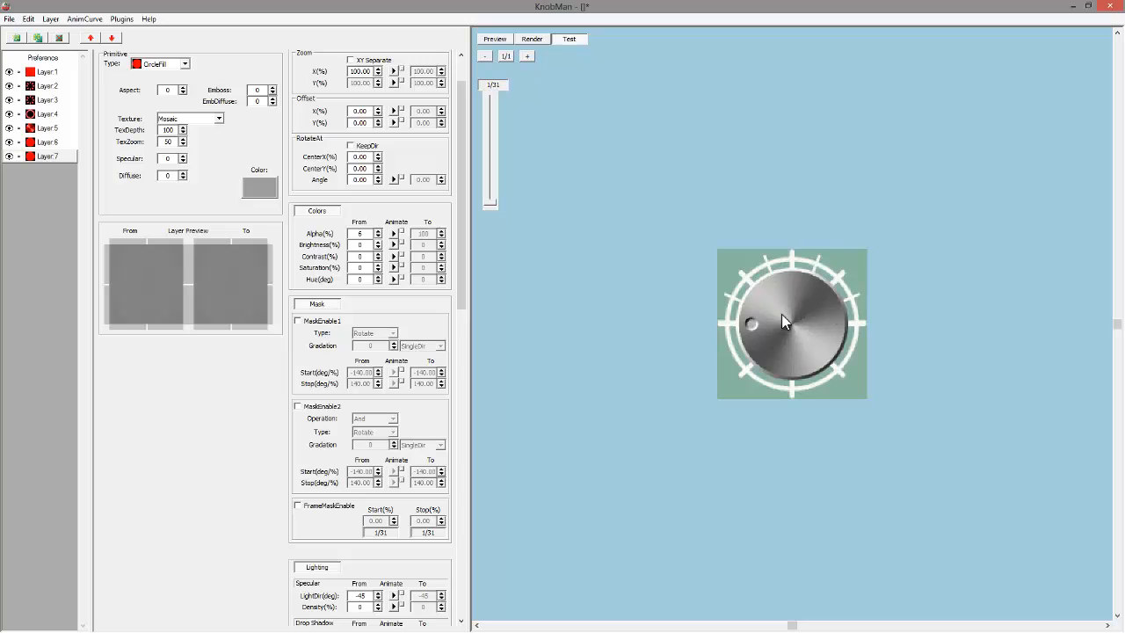
{"action": "double_click", "coordinate": [361, 234]}
{"action": "left_click_drag", "start_coordinate": [465, 158], "coordinate": [458, 130]}
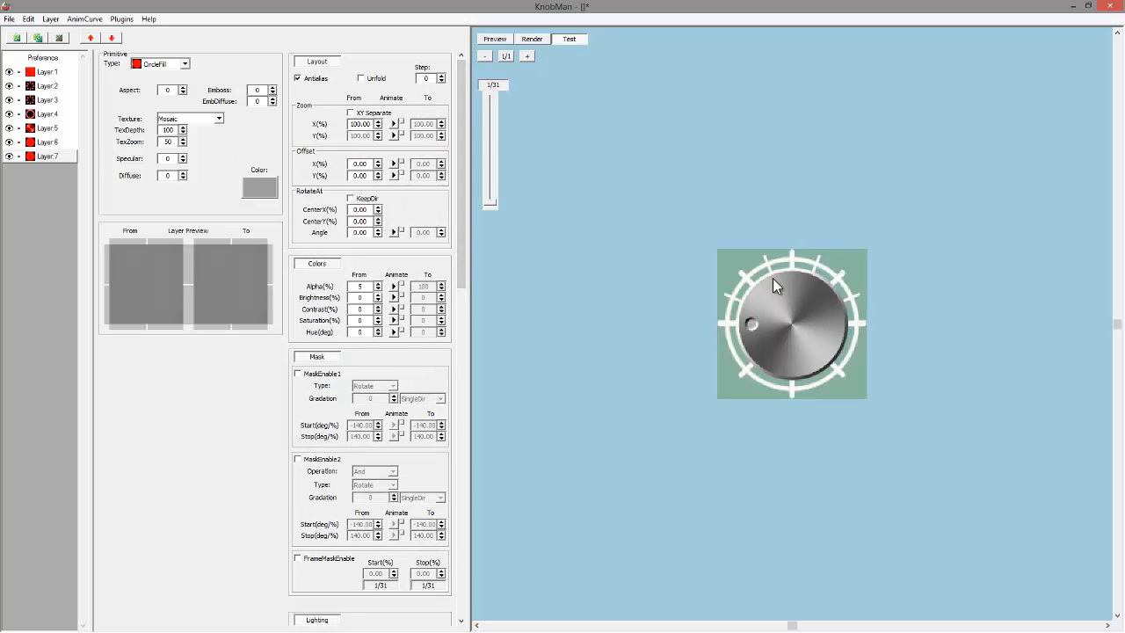
Match Layer 7 to the metal circle's size with 75% zoom and set its alpha to 6%
{"action": "left_click", "coordinate": [46, 127]}
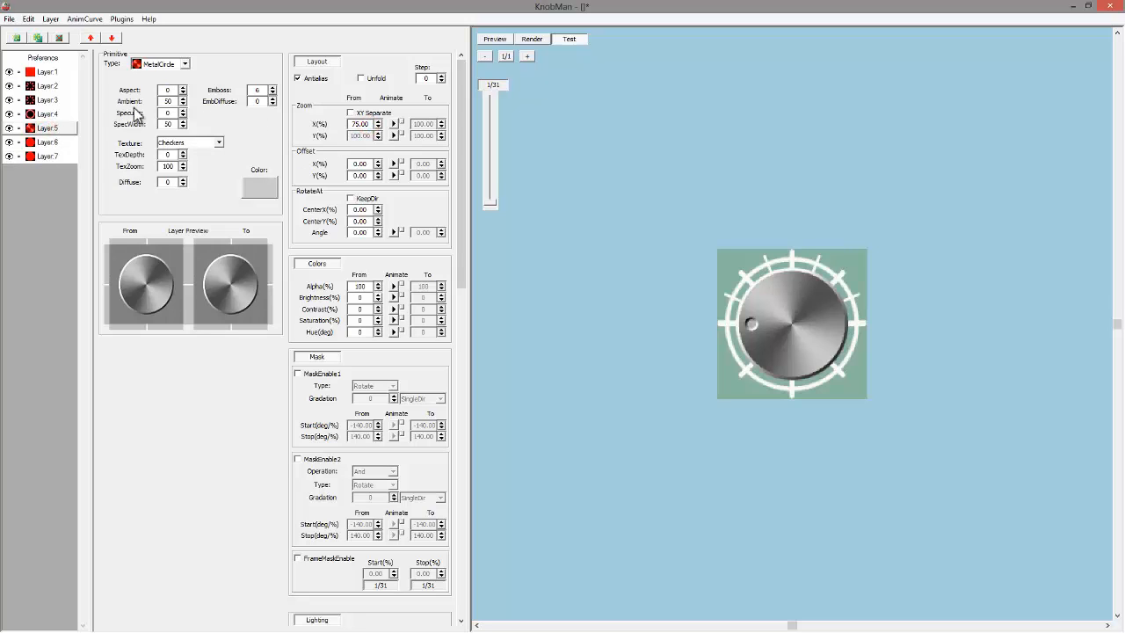
{"action": "left_click", "coordinate": [44, 156]}
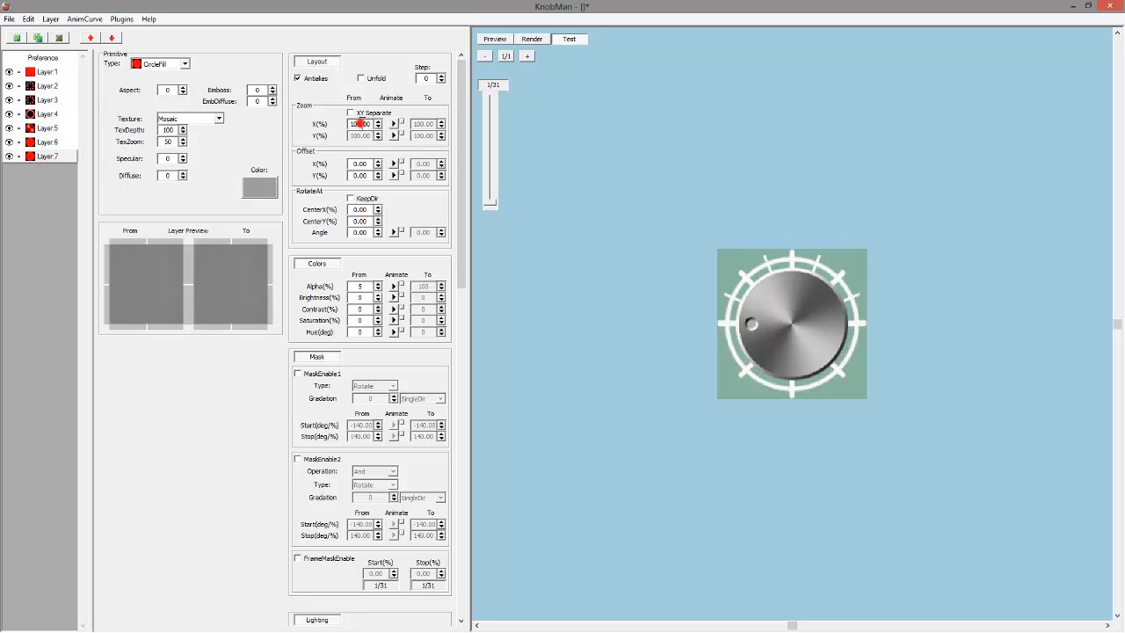
{"action": "double_click", "coordinate": [359, 124]}
{"action": "mouse_move", "coordinate": [378, 286]}
{"action": "left_mouse_down"}
{"action": "mouse_move", "coordinate": [380, 217]}
{"action": "mouse_move", "coordinate": [376, 294]}
{"action": "left_mouse_up"}
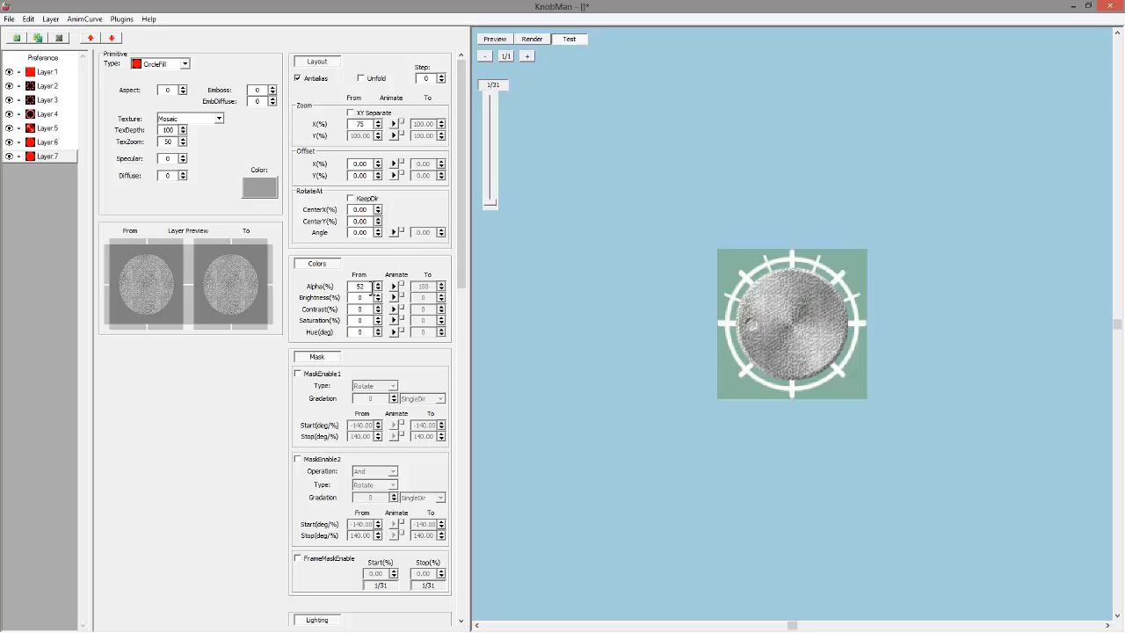
{"action": "double_click", "coordinate": [361, 286]}
{"action": "type", "text": "5"}
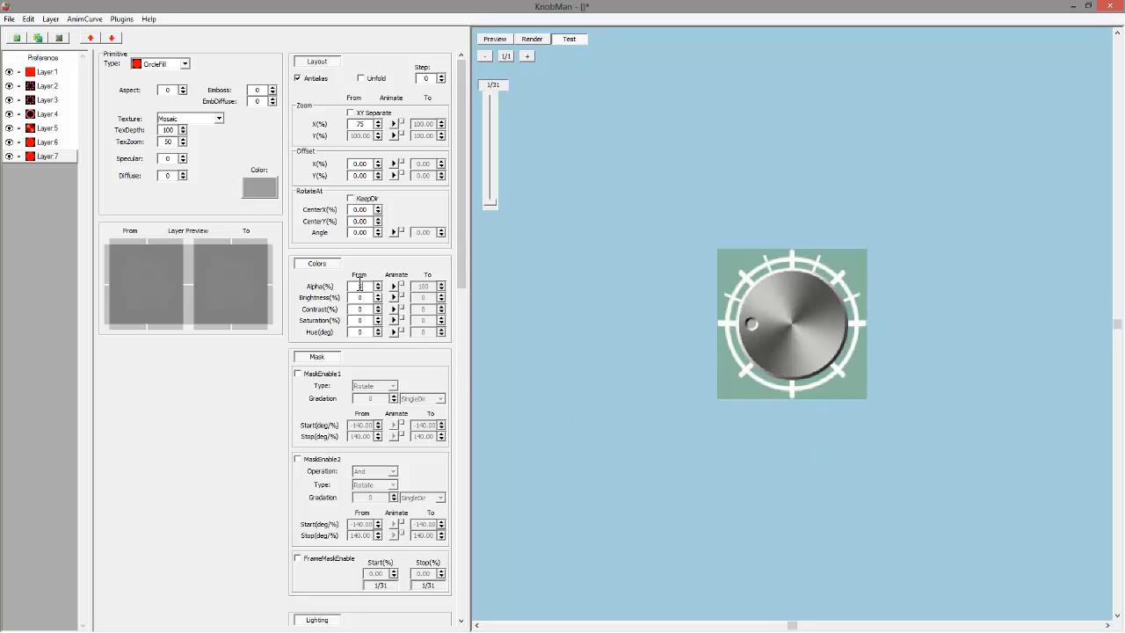
{"action": "double_click", "coordinate": [360, 286]}
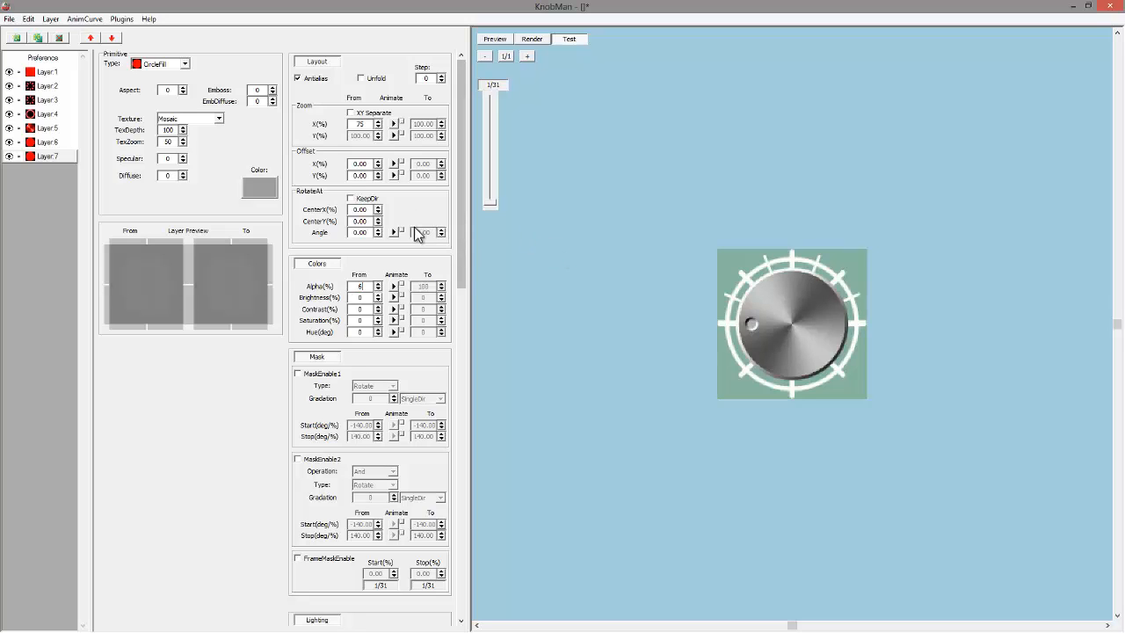
Switch to Kontakt and turn the reference knob to examine how its pointer dimple moves
{"action": "key", "text": "alt+Tab"}
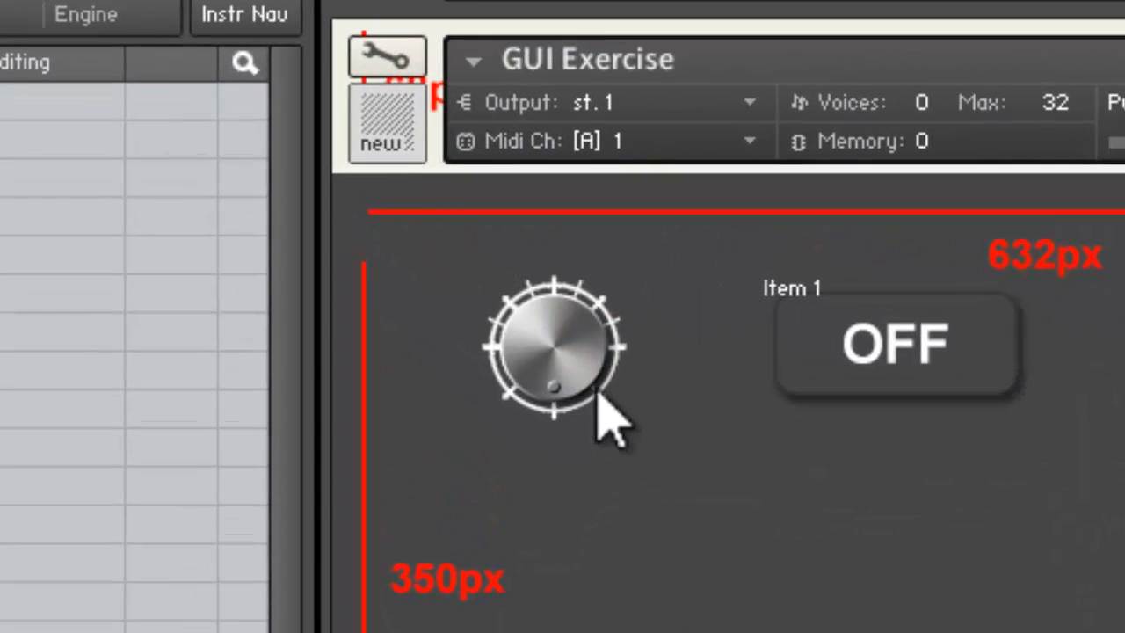
{"action": "left_click_drag", "start_coordinate": [598, 392], "coordinate": [551, 320]}
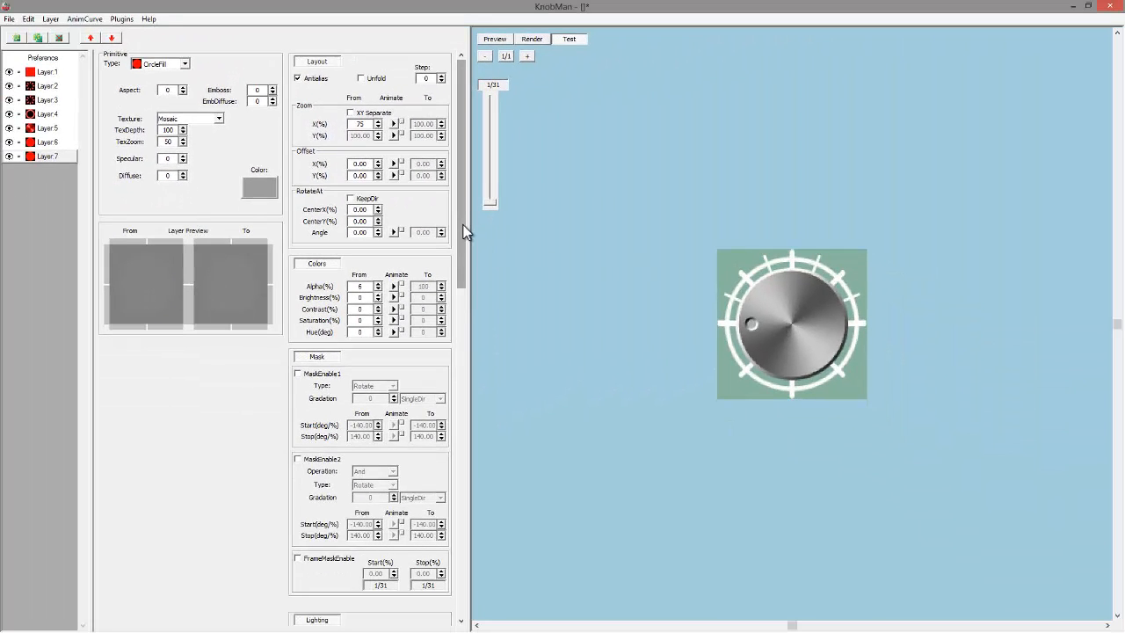
In KnobMan, animate the rotation angle of Layer 6's pointer dimple from -90 to 270 degrees
{"action": "left_click", "coordinate": [36, 143]}
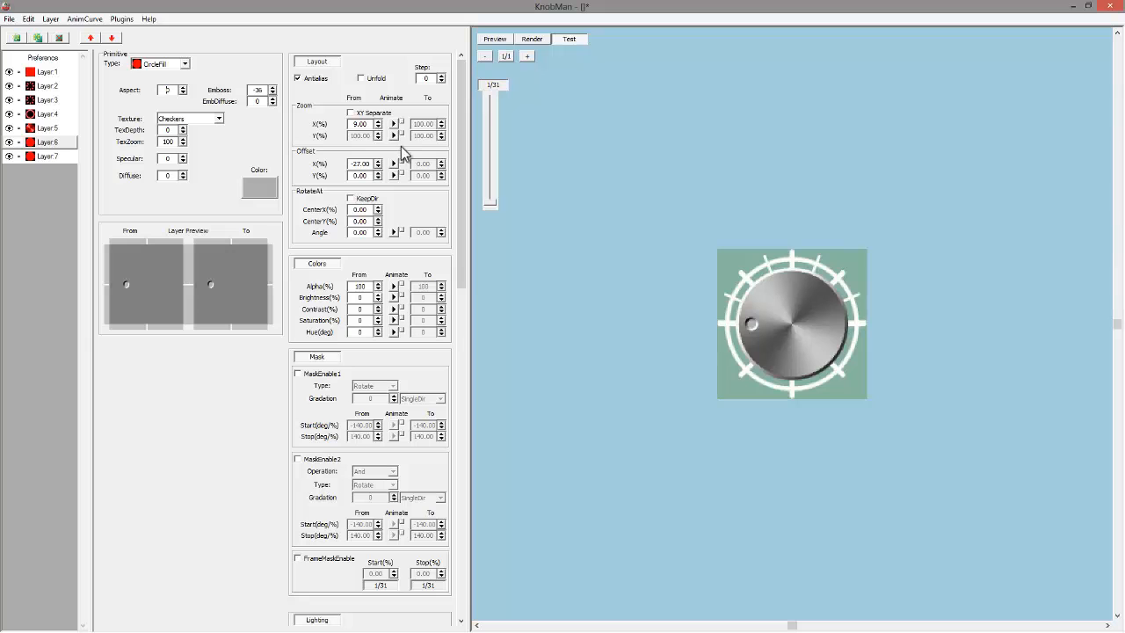
{"action": "left_click_drag", "start_coordinate": [459, 160], "coordinate": [464, 225]}
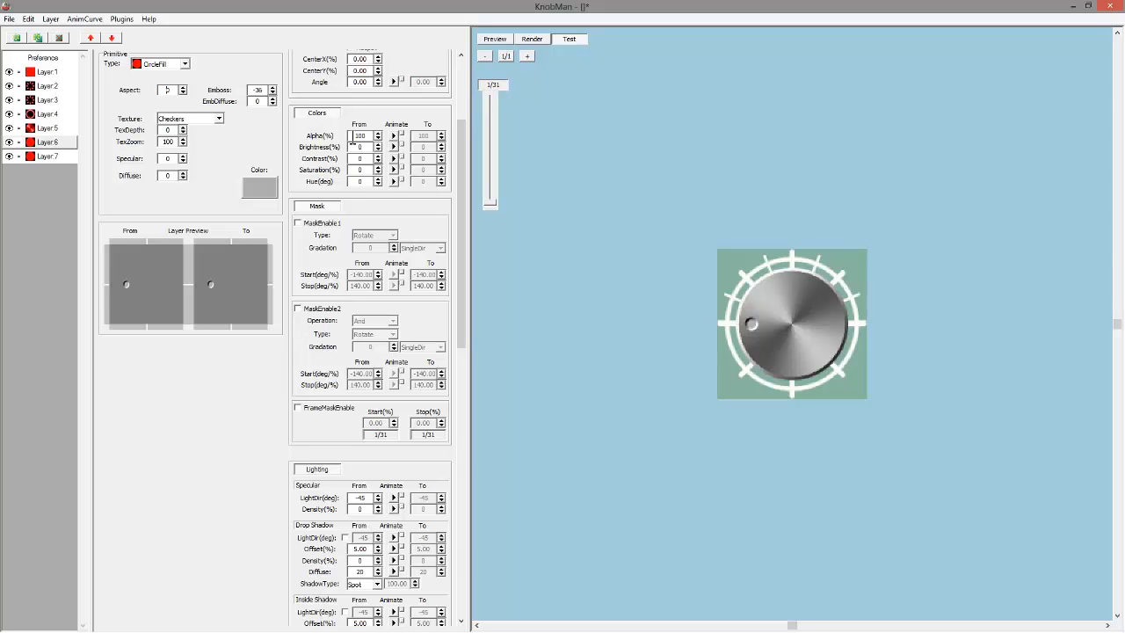
{"action": "left_click_drag", "start_coordinate": [461, 236], "coordinate": [454, 366]}
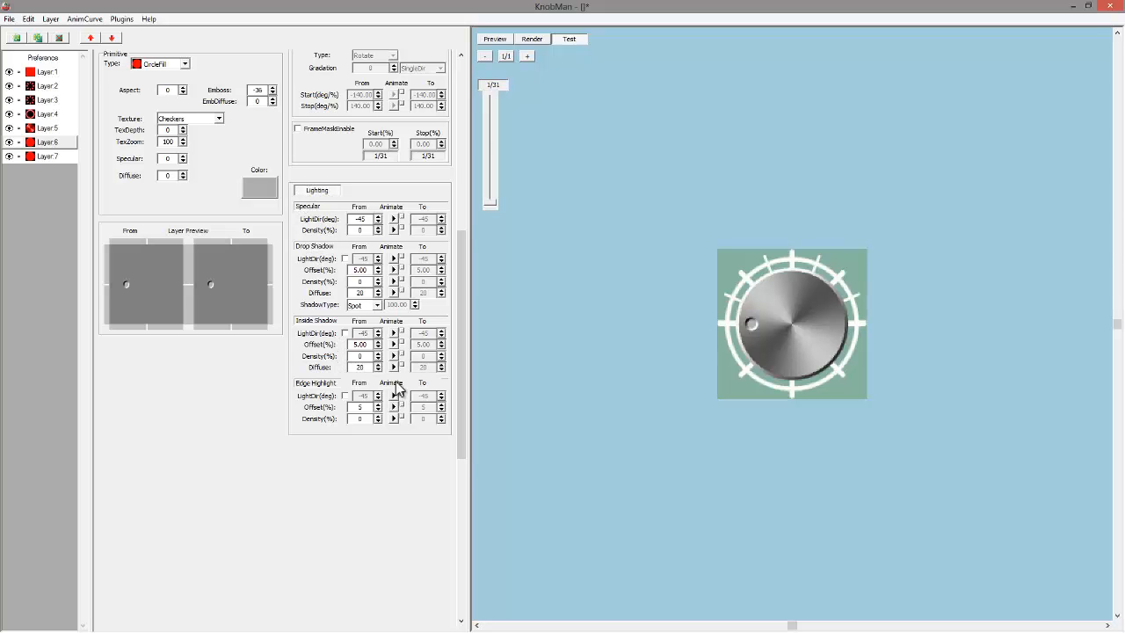
{"action": "left_click_drag", "start_coordinate": [457, 284], "coordinate": [442, 113]}
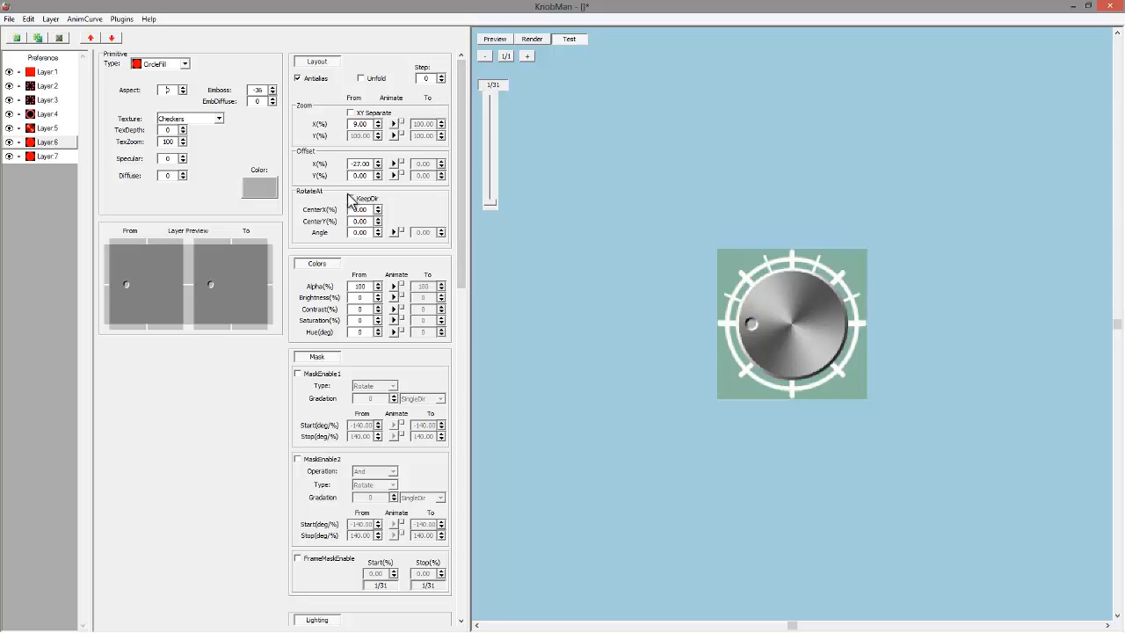
{"action": "left_click", "coordinate": [393, 231]}
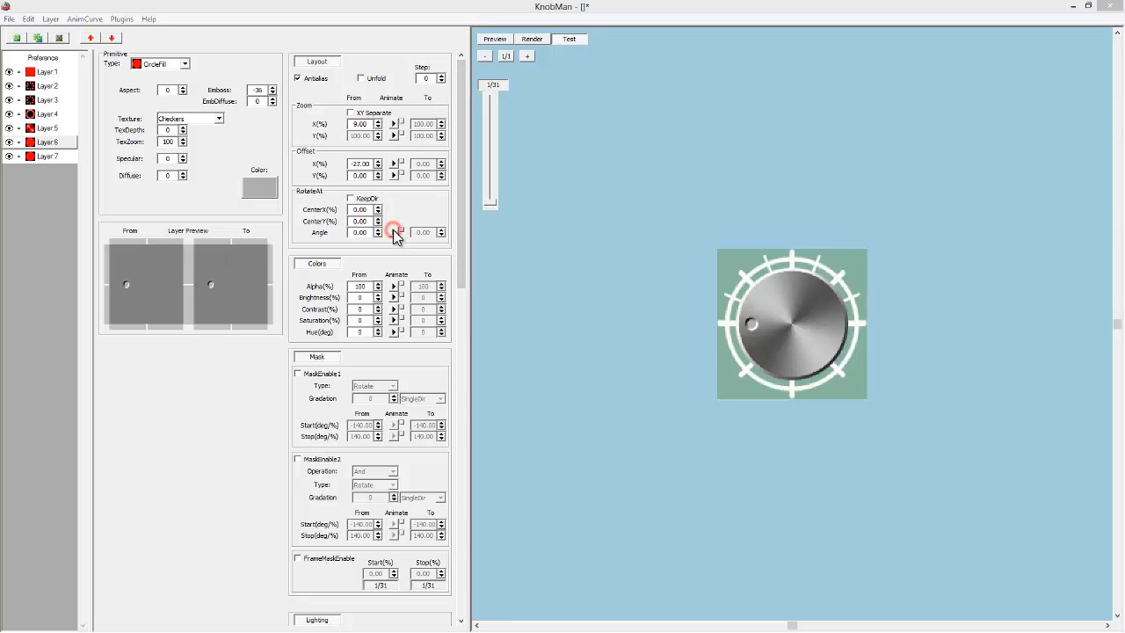
{"action": "left_click_drag", "start_coordinate": [373, 232], "coordinate": [334, 236]}
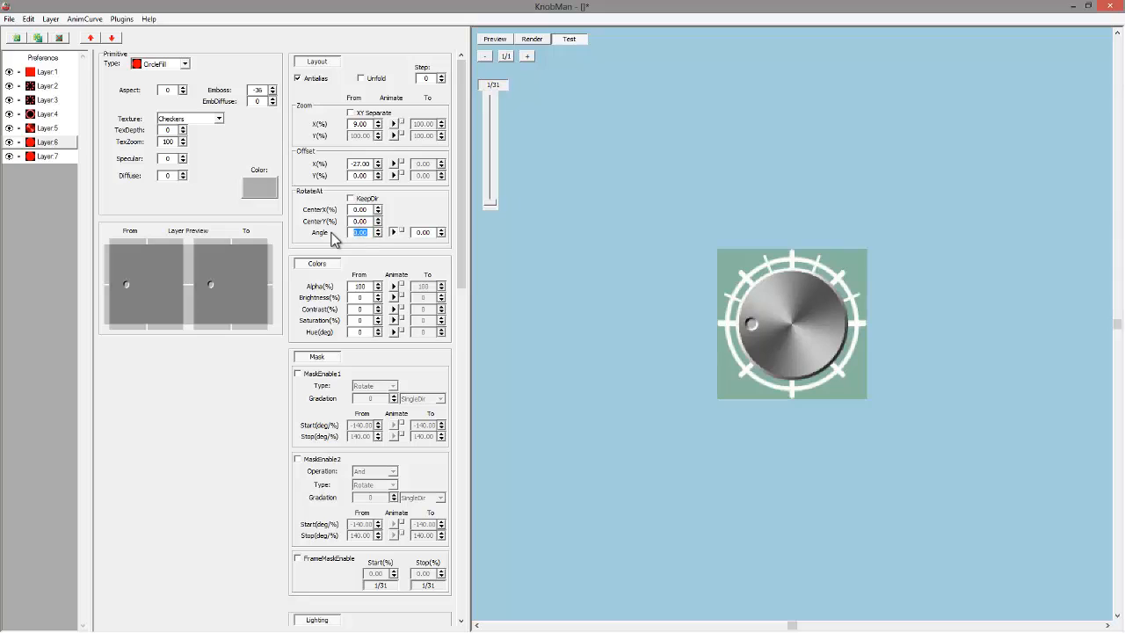
{"action": "type", "text": "-90"}
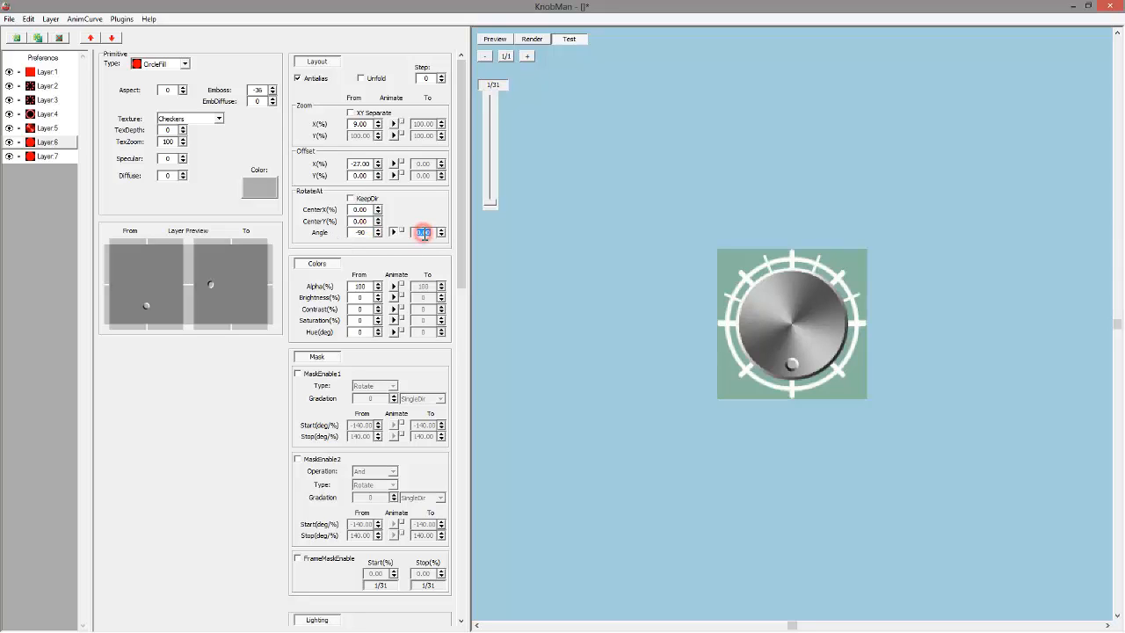
{"action": "type", "text": "270"}
{"action": "key", "text": "Return"}
Enable KeepDir for the rotating pointer dimple and test the knob through its range
{"action": "left_click", "coordinate": [351, 199]}
{"action": "left_click", "coordinate": [351, 199]}
{"action": "left_click", "coordinate": [351, 199]}
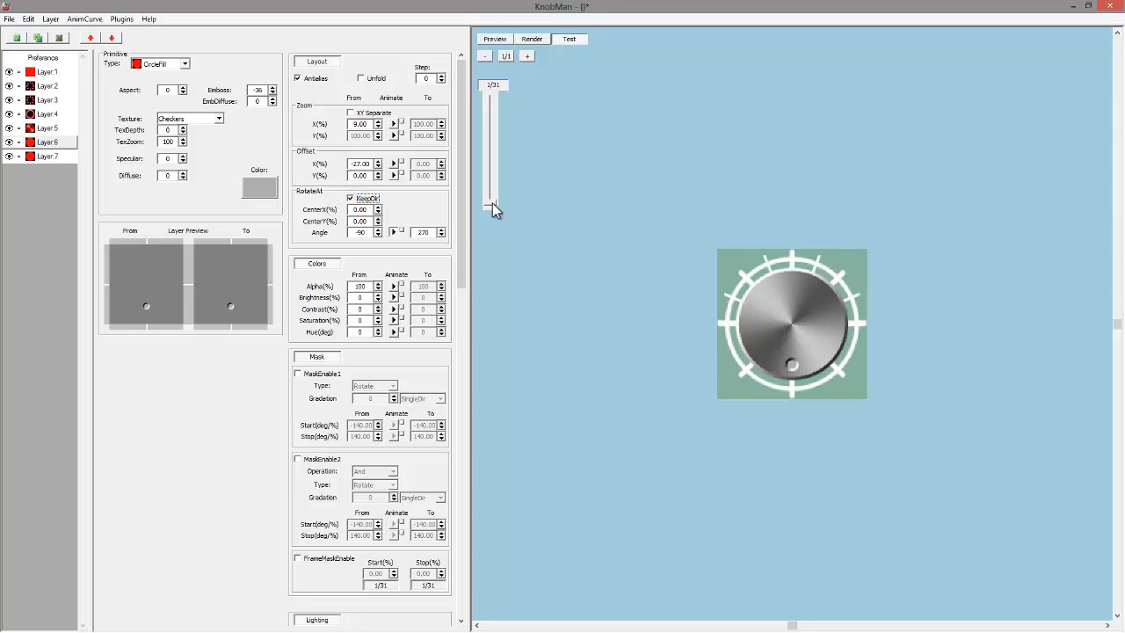
{"action": "left_click_drag", "start_coordinate": [492, 207], "coordinate": [516, 210]}
Set the number of rendered frames to 60 in the preferences
{"action": "left_click", "coordinate": [44, 58]}
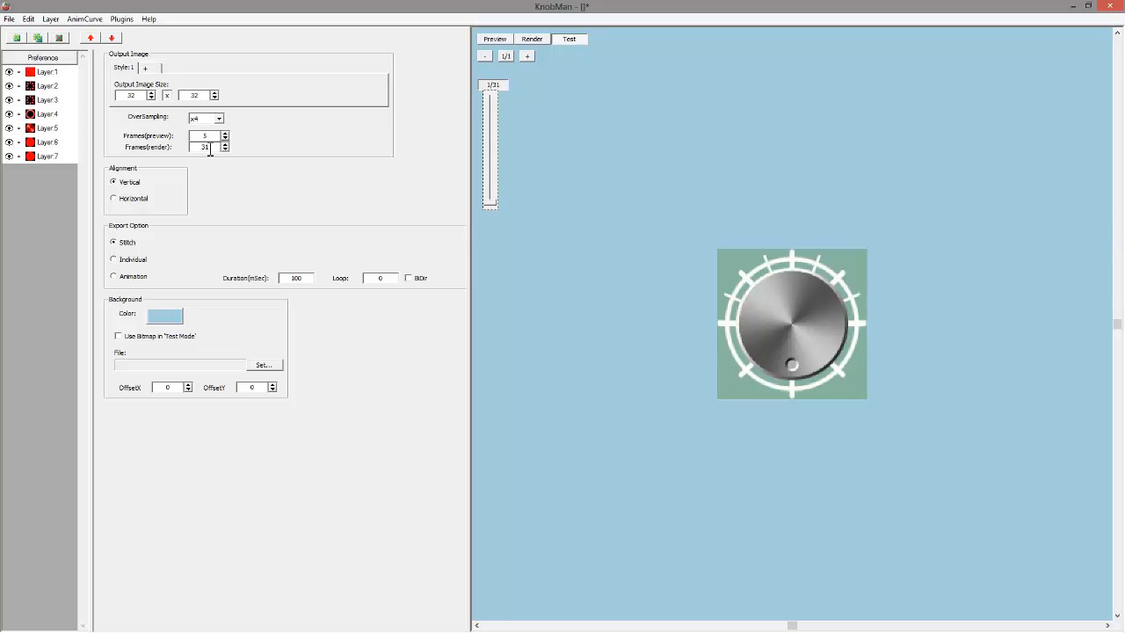
{"action": "left_click_drag", "start_coordinate": [218, 149], "coordinate": [143, 149]}
{"action": "type", "text": "60"}
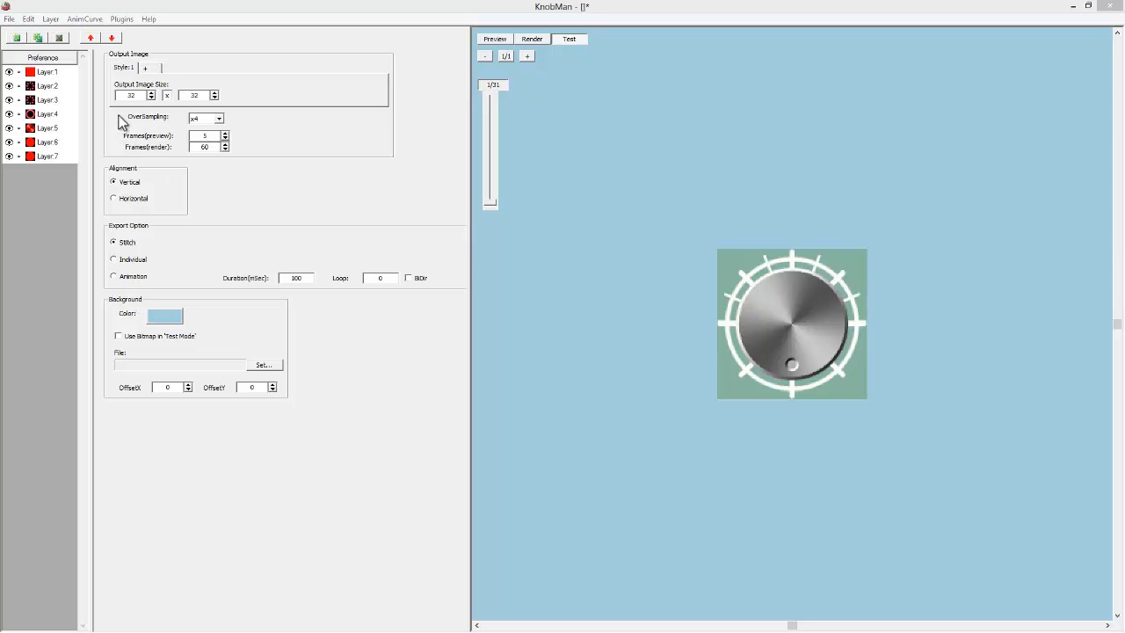
Set the output image size to 64 x 64 and the oversampling to x2
{"action": "double_click", "coordinate": [132, 95]}
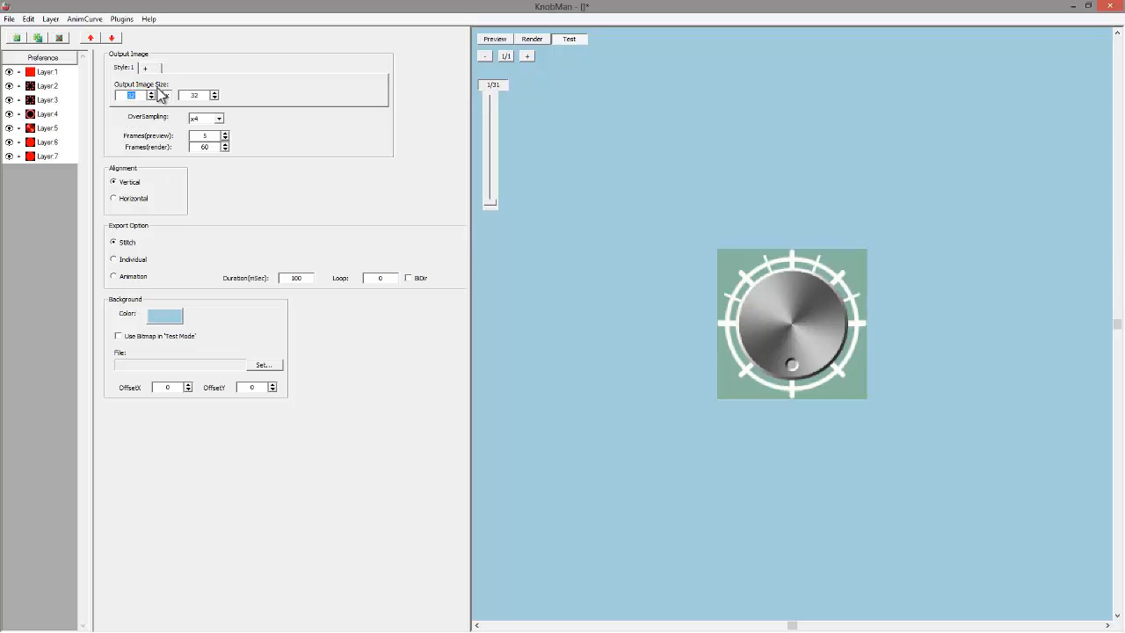
{"action": "type", "text": "64"}
{"action": "key", "text": "Return"}
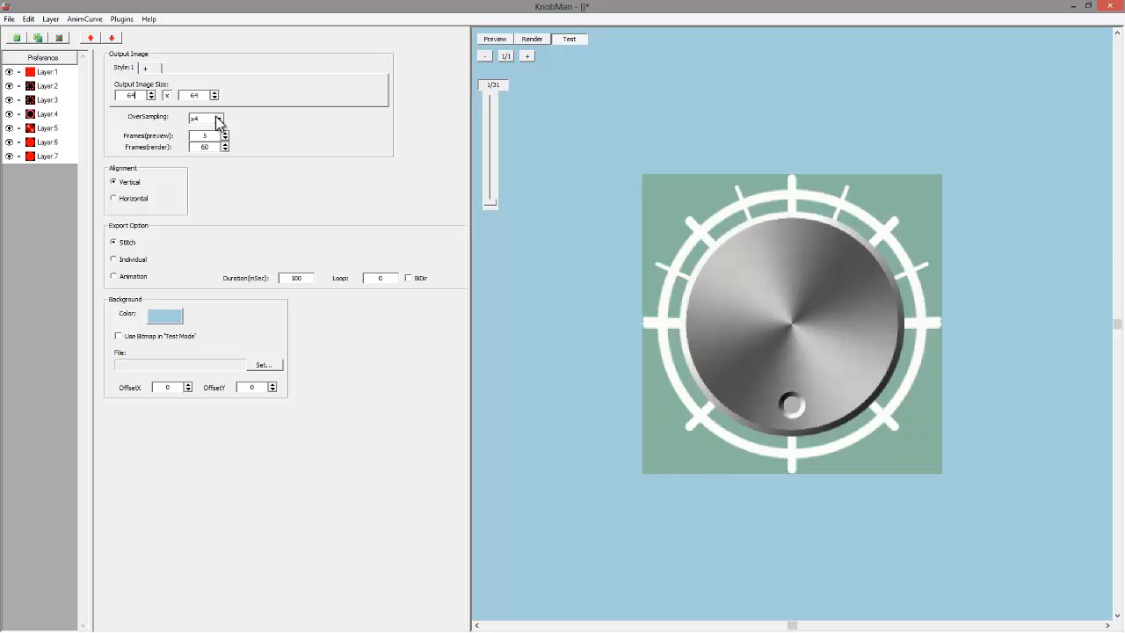
{"action": "left_click", "coordinate": [217, 119]}
{"action": "left_click", "coordinate": [201, 141]}
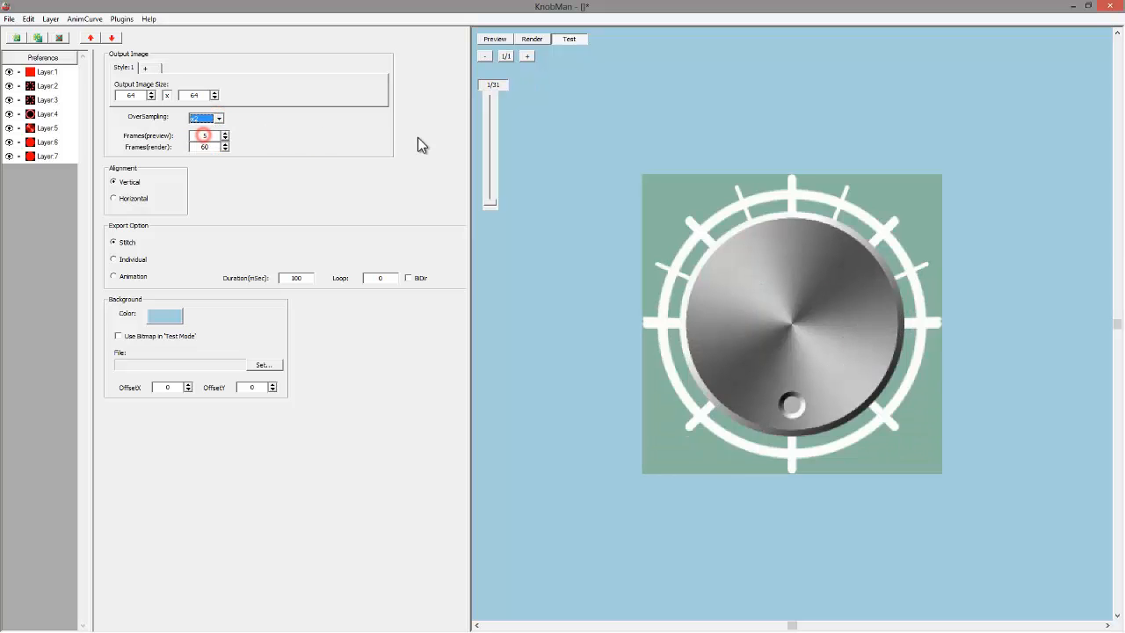
Hide the green background rectangle on Layer 1 and test the knob's rotation without it
{"action": "left_click", "coordinate": [58, 72]}
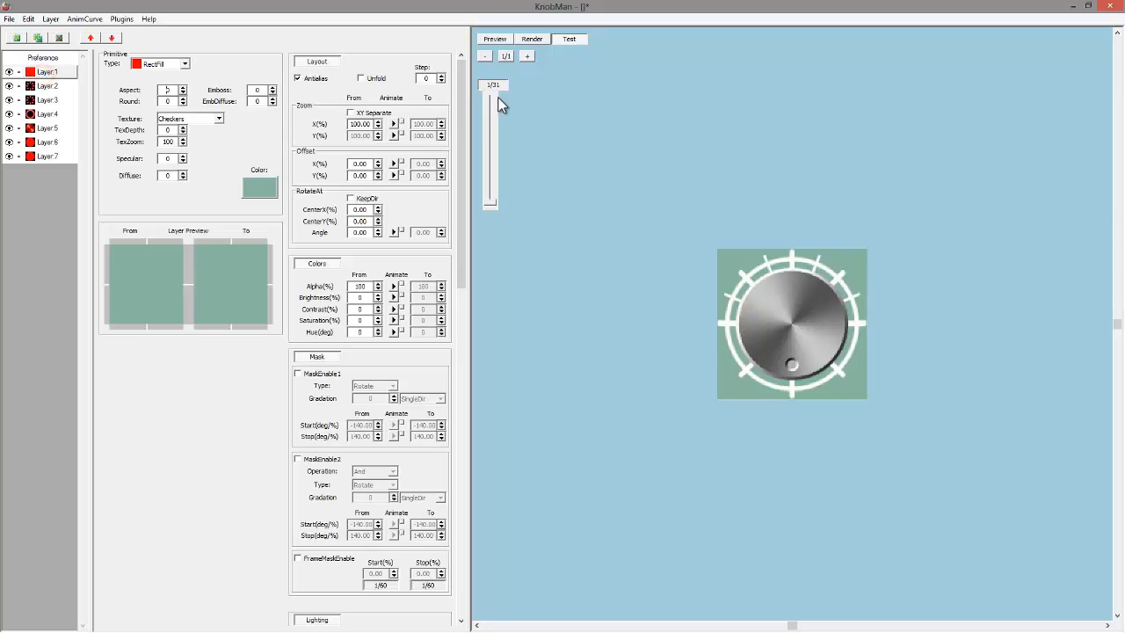
{"action": "left_click", "coordinate": [494, 38]}
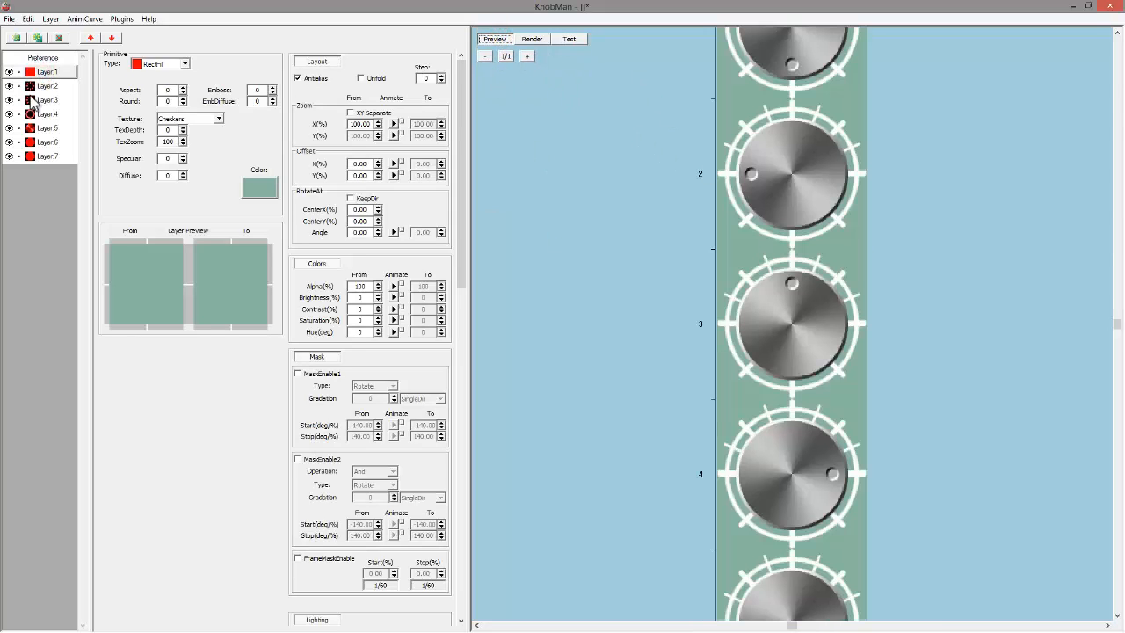
{"action": "left_click", "coordinate": [10, 73]}
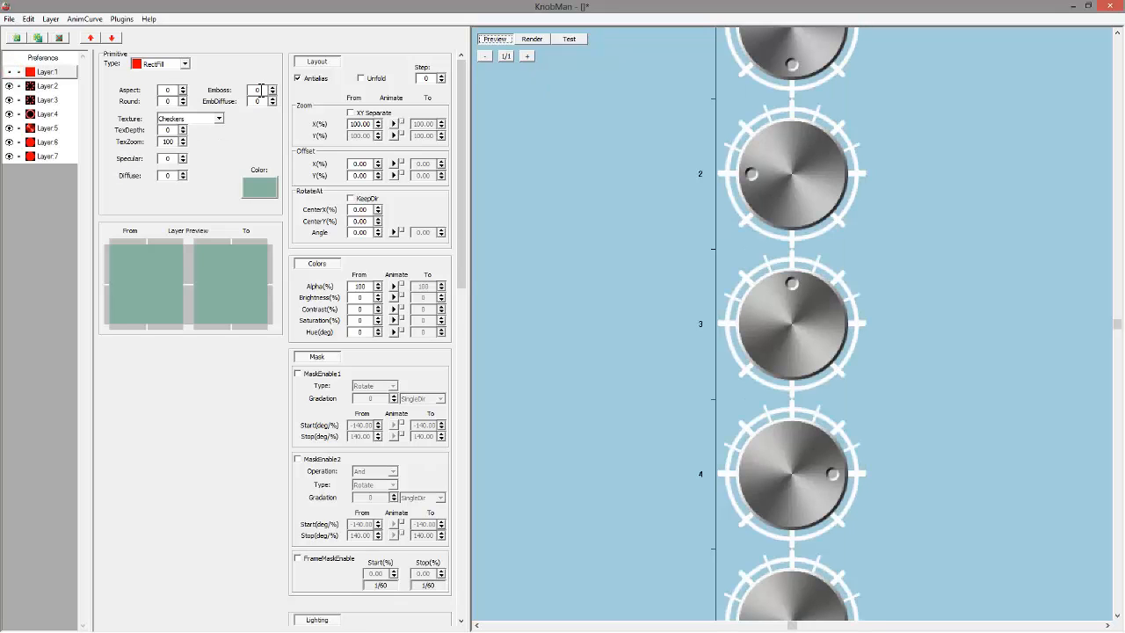
{"action": "left_click", "coordinate": [567, 39]}
{"action": "mouse_move", "coordinate": [492, 205]}
{"action": "left_mouse_down"}
{"action": "mouse_move", "coordinate": [490, 95]}
{"action": "mouse_move", "coordinate": [486, 194]}
{"action": "mouse_move", "coordinate": [509, 82]}
{"action": "mouse_move", "coordinate": [505, 203]}
{"action": "mouse_move", "coordinate": [512, 32]}
{"action": "mouse_move", "coordinate": [498, 205]}
{"action": "left_mouse_up"}
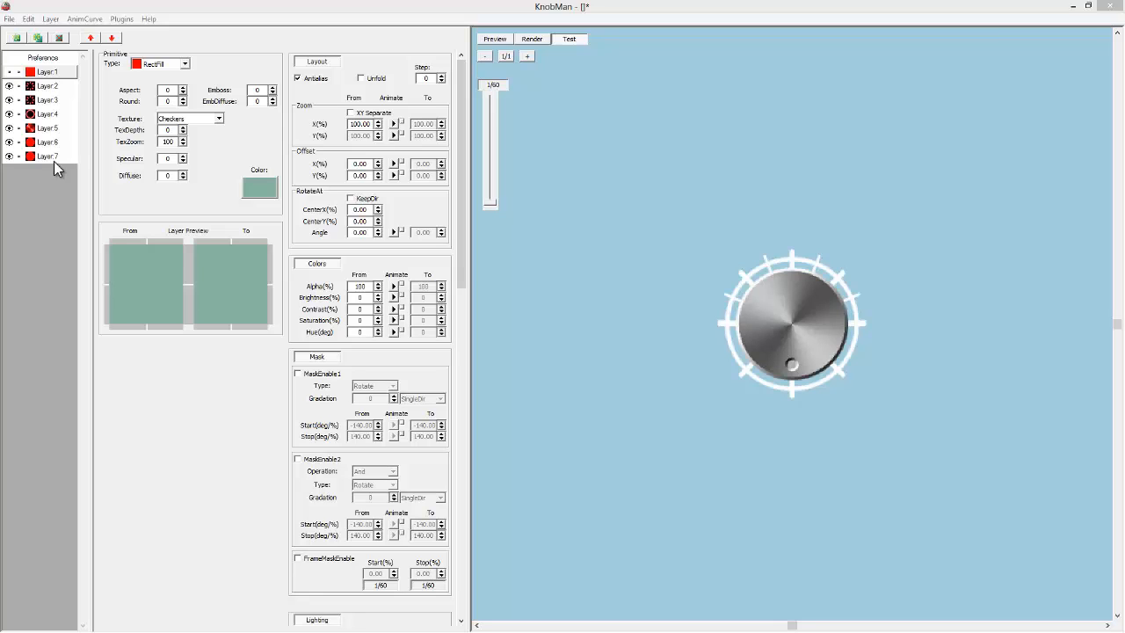
Open the preferences to review the output image and export settings
{"action": "left_click", "coordinate": [10, 19]}
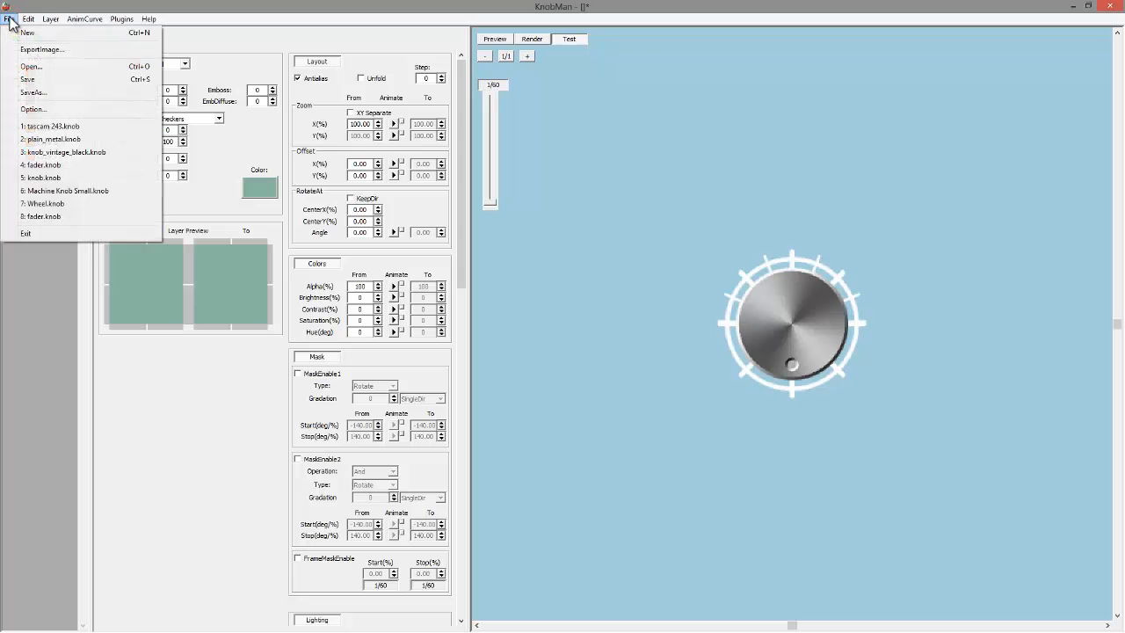
{"action": "left_click", "coordinate": [9, 20]}
{"action": "left_click", "coordinate": [55, 58]}
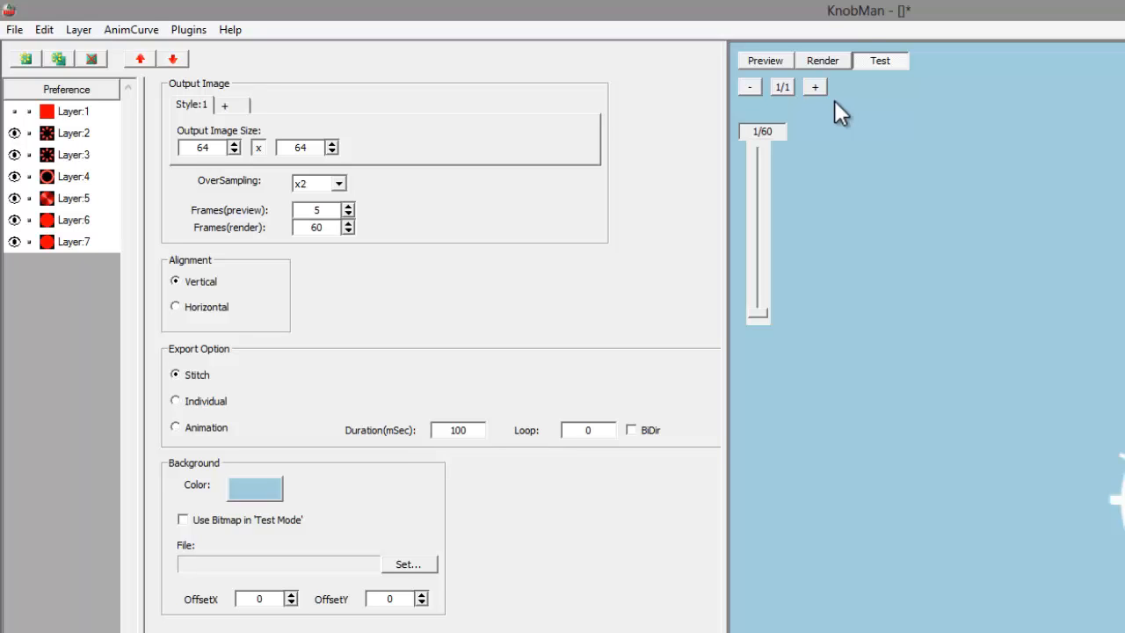
{"action": "left_click", "coordinate": [188, 308]}
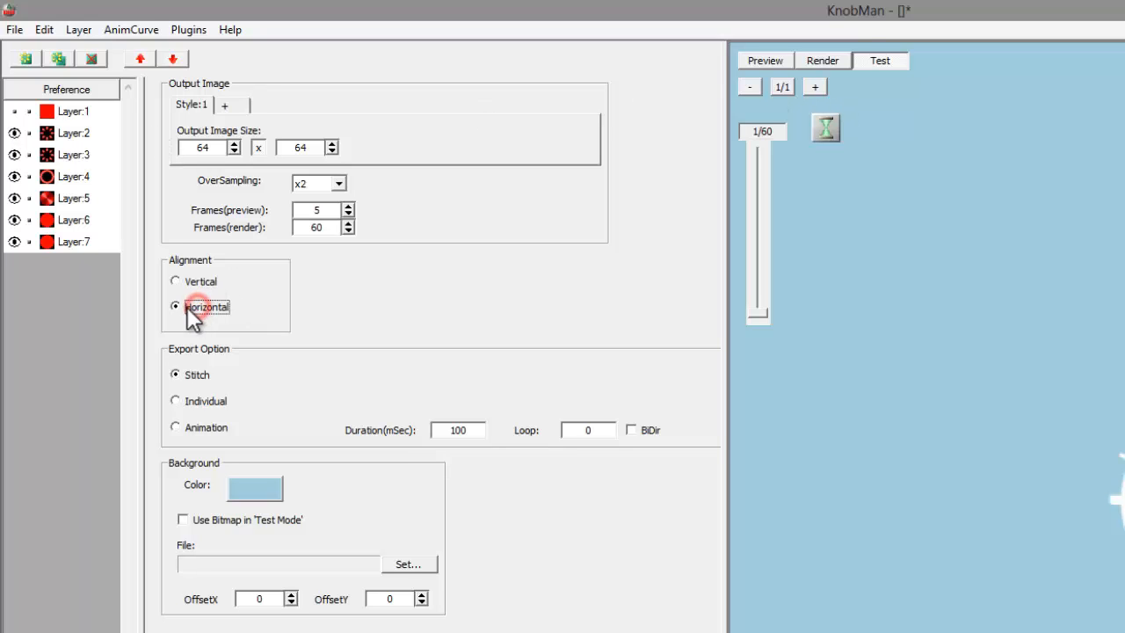
{"action": "left_click", "coordinate": [176, 281]}
{"action": "left_click", "coordinate": [17, 29]}
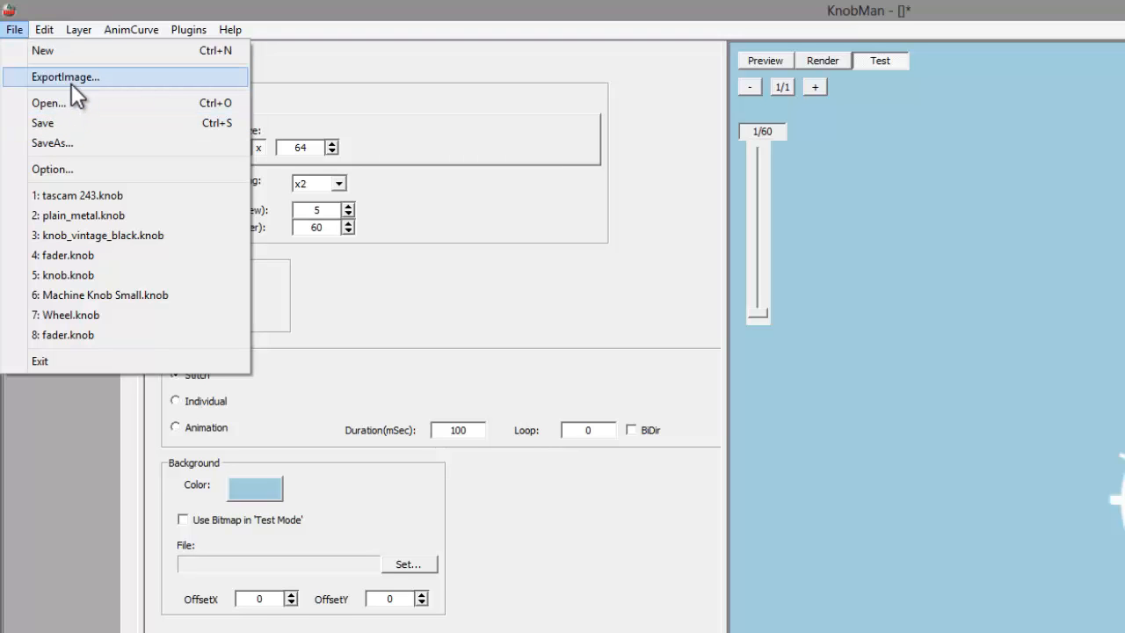
{"action": "left_click", "coordinate": [71, 84]}
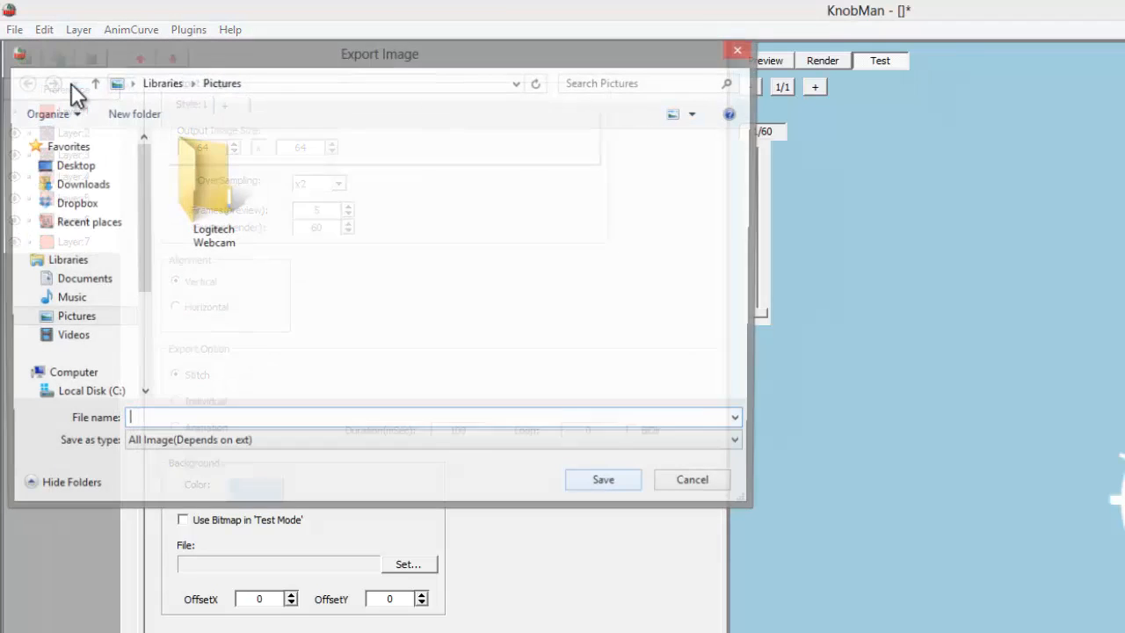
{"action": "left_click", "coordinate": [97, 165]}
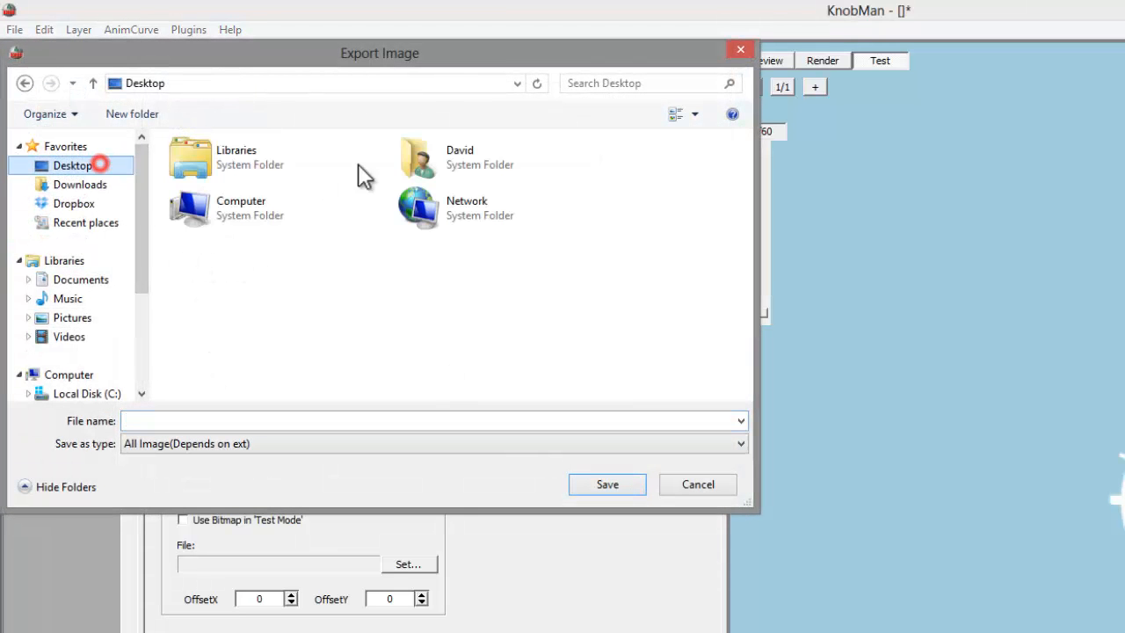
{"action": "left_click_drag", "start_coordinate": [373, 53], "coordinate": [455, 56]}
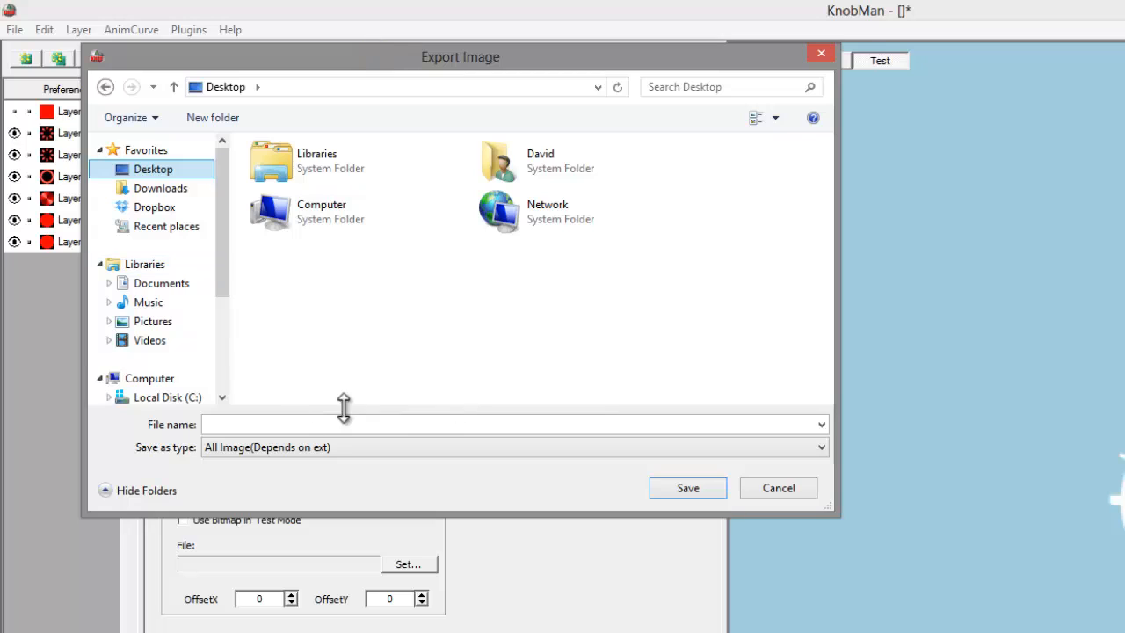
{"action": "left_click", "coordinate": [322, 425]}
{"action": "type", "text": "knob"}
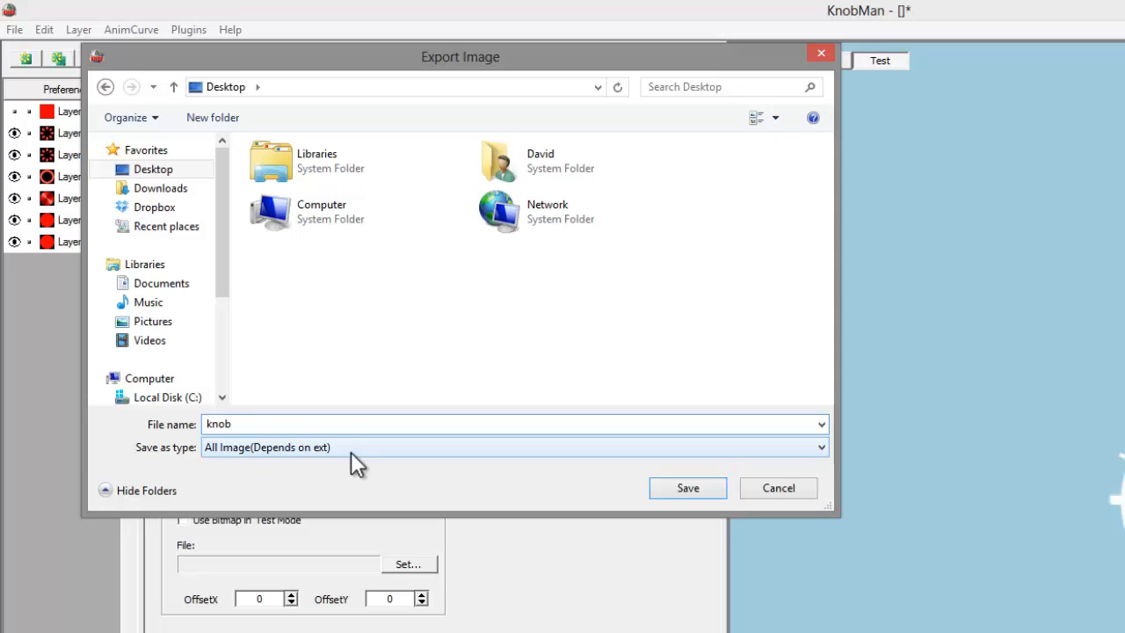
{"action": "left_click", "coordinate": [307, 447]}
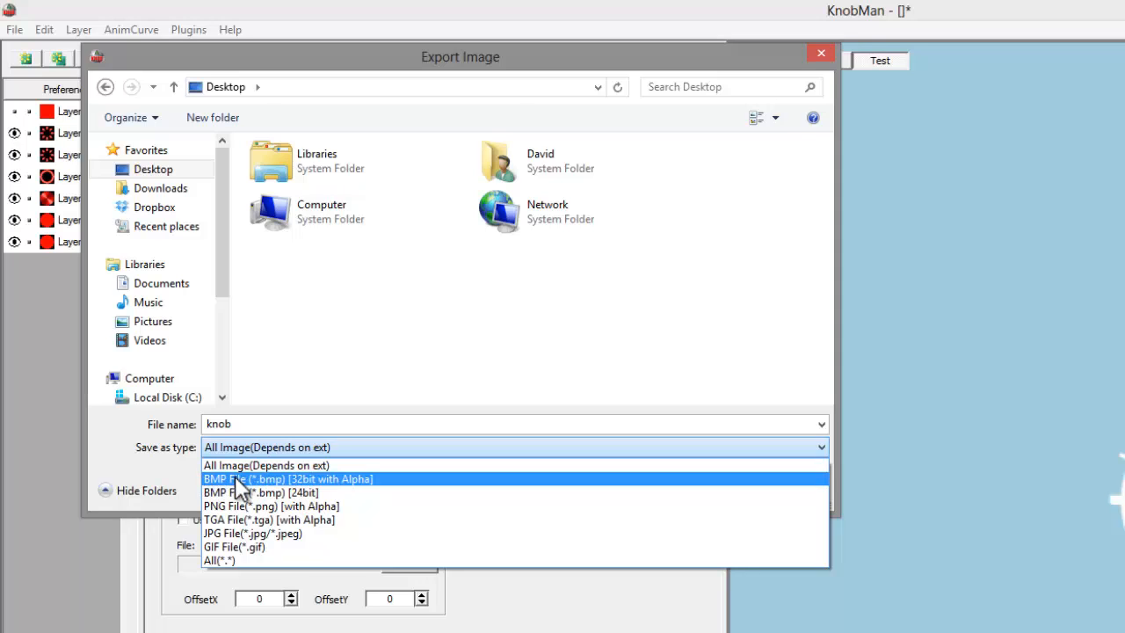
{"action": "left_click", "coordinate": [299, 507]}
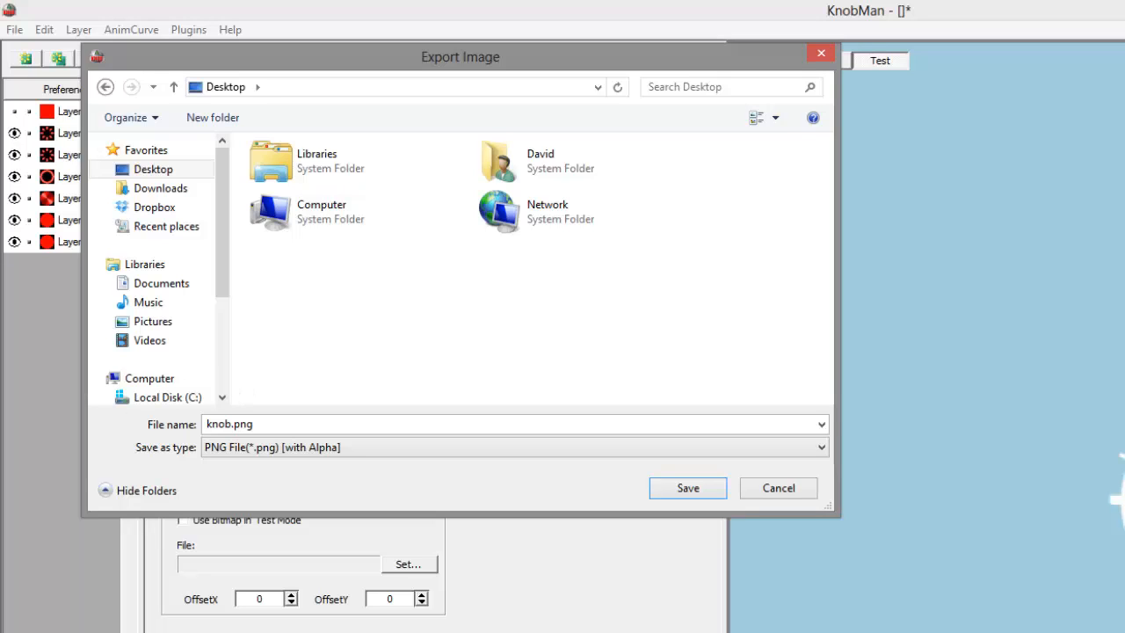
{"action": "left_click", "coordinate": [762, 483]}
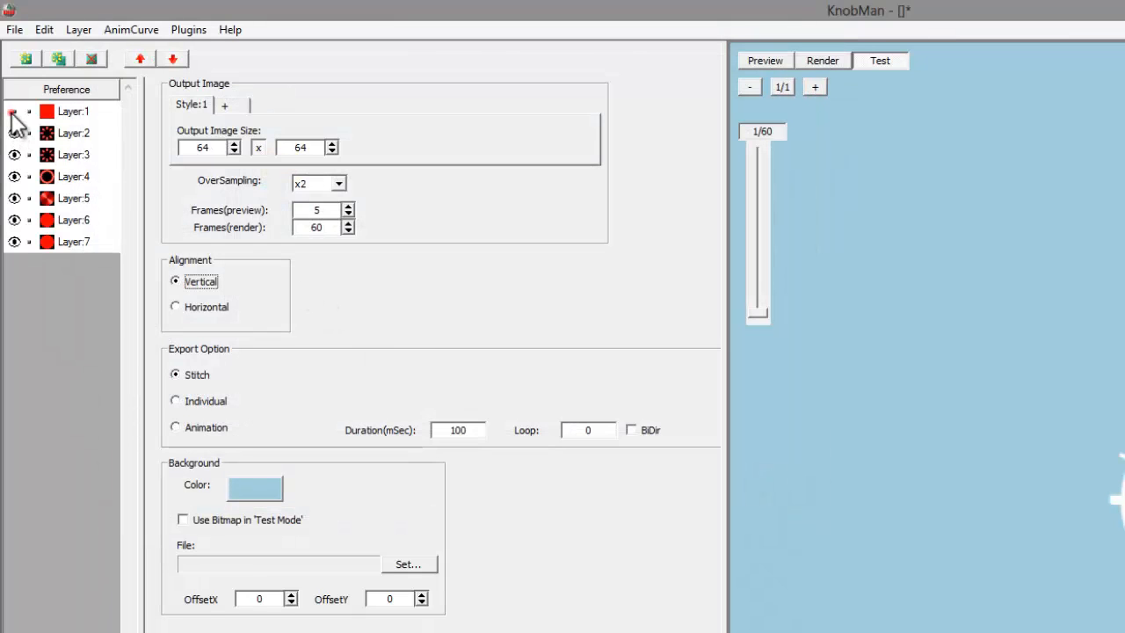
Show the Layer 1 background again and place the test knob over the Kontakt instrument interface for comparison
{"action": "left_click", "coordinate": [14, 112]}
{"action": "left_click", "coordinate": [73, 111]}
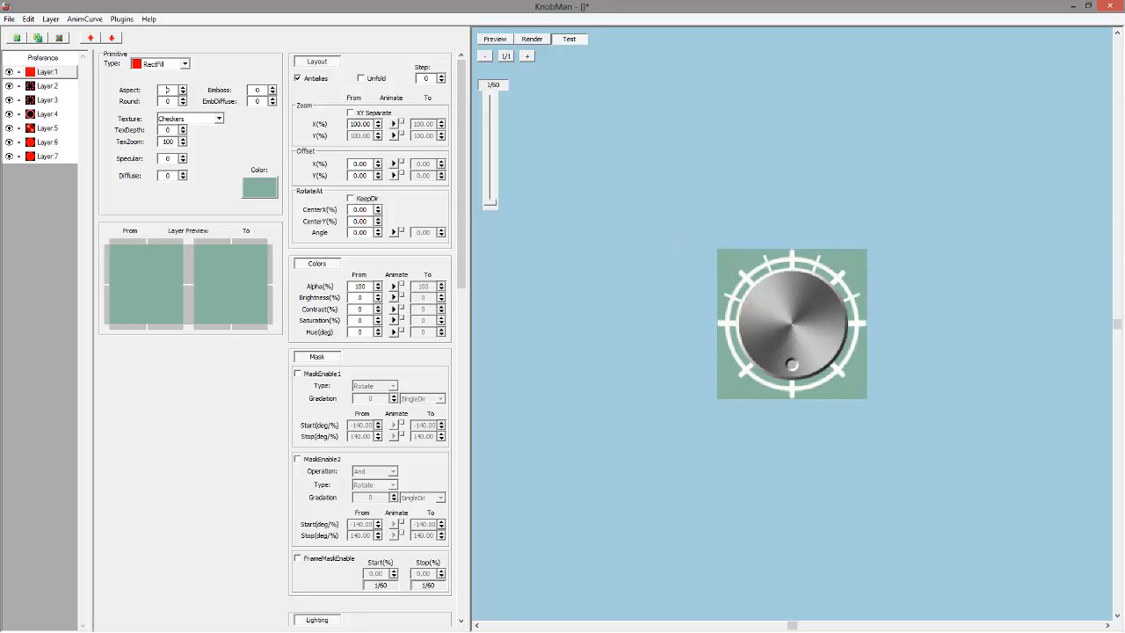
{"action": "key", "text": "alt+Tab"}
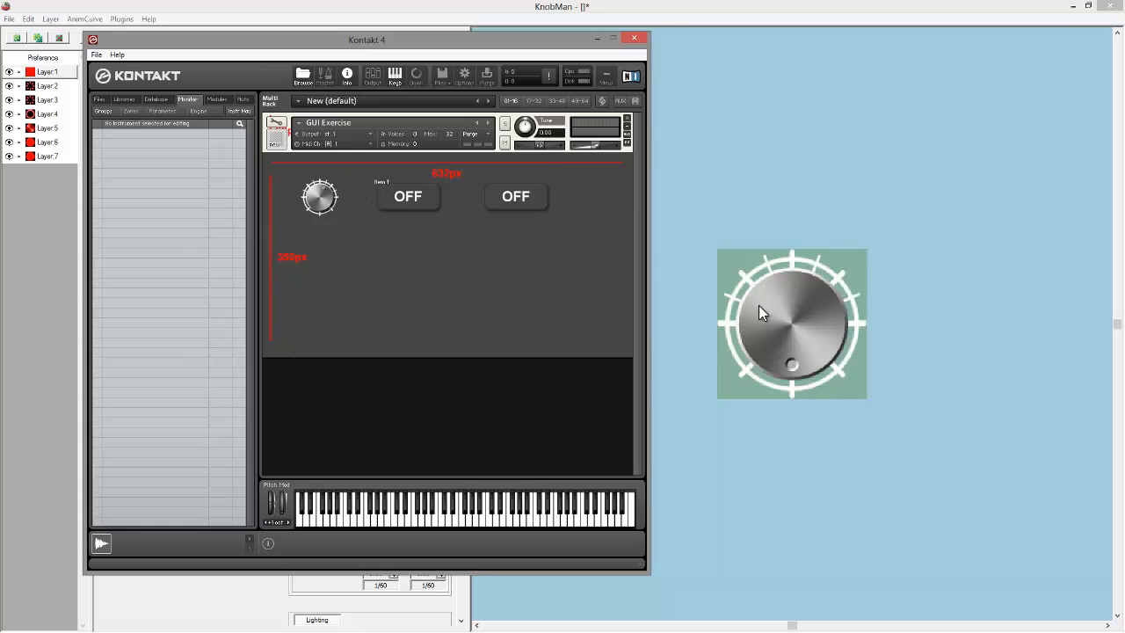
{"action": "left_click_drag", "start_coordinate": [758, 305], "coordinate": [160, 376]}
{"action": "left_click_drag", "start_coordinate": [408, 3], "coordinate": [0, 67]}
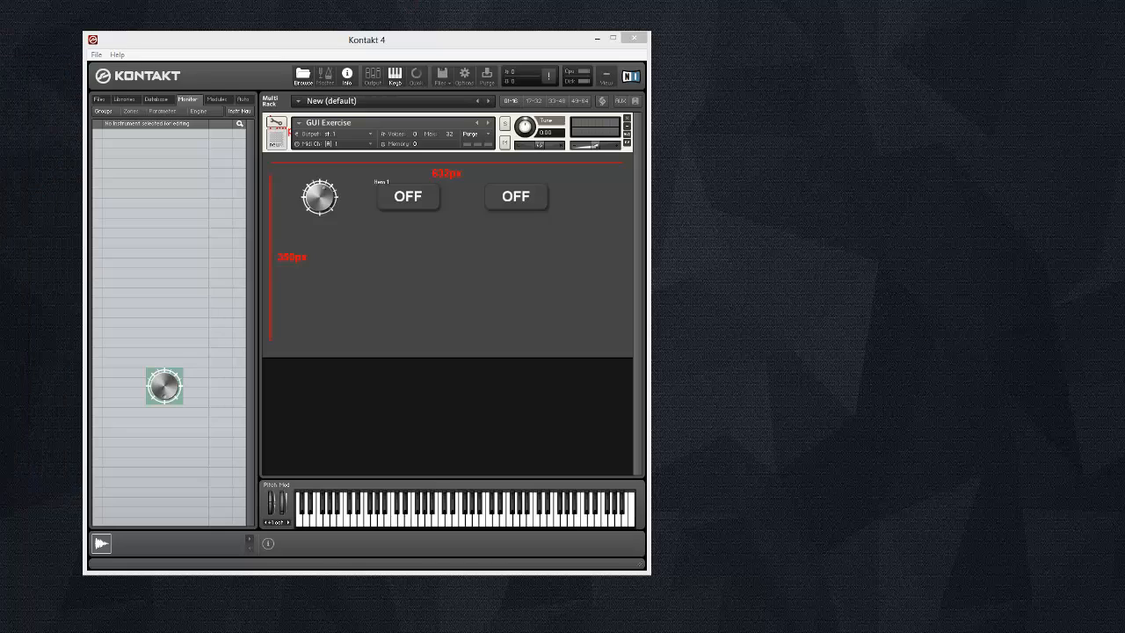
{"action": "left_click_drag", "start_coordinate": [157, 388], "coordinate": [356, 298]}
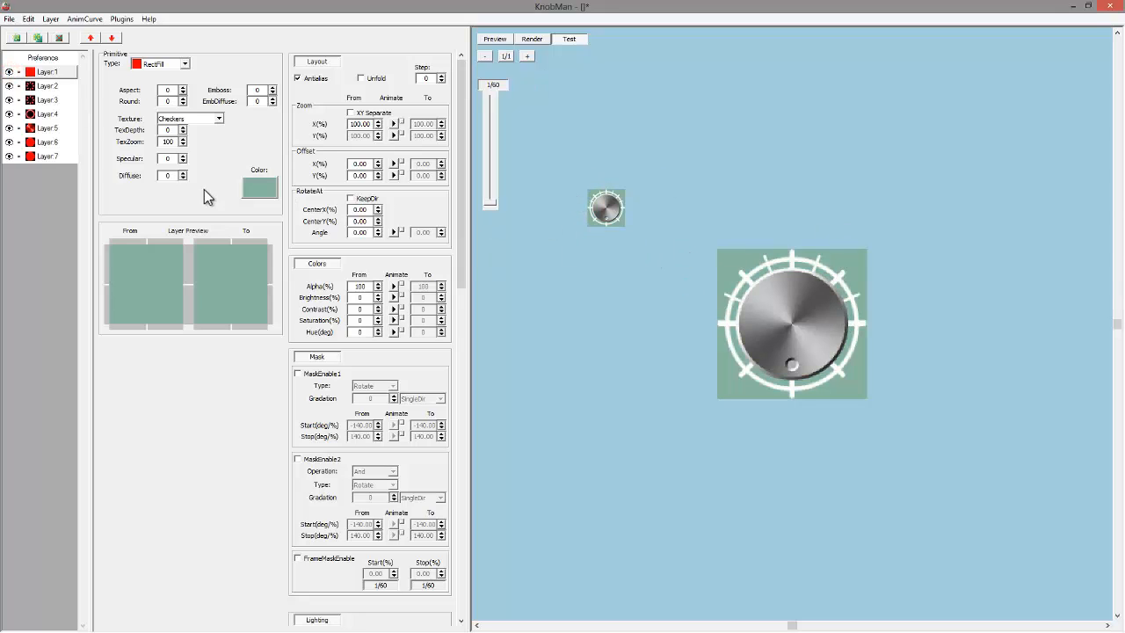
Set the Layer 1 background rectangle's colour to white (RGB 255, 255, 255)
{"action": "left_click", "coordinate": [260, 189]}
{"action": "left_click", "coordinate": [180, 288]}
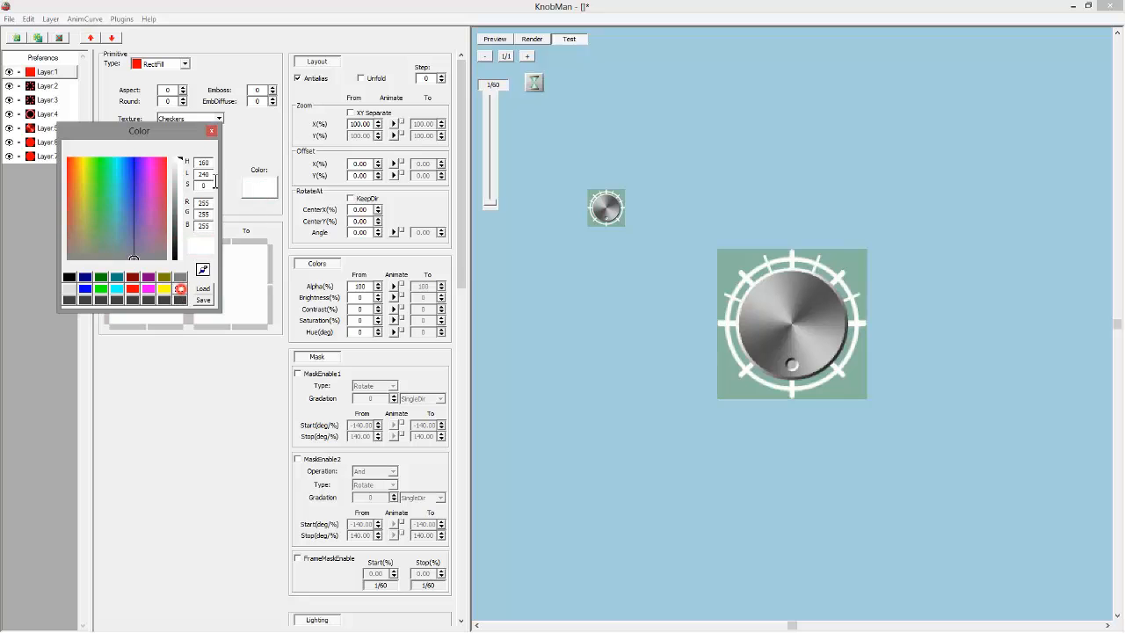
{"action": "left_click", "coordinate": [210, 130]}
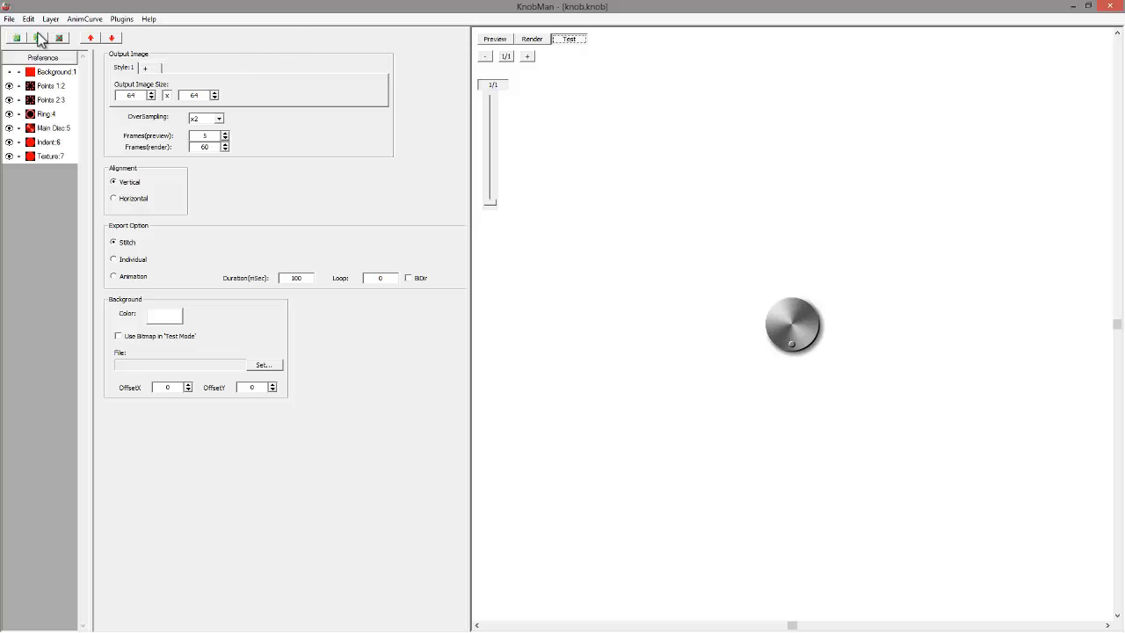
Export the knob image to the Desktop as knob.png in PNG format with alpha
{"action": "left_click", "coordinate": [11, 18]}
{"action": "left_click", "coordinate": [35, 51]}
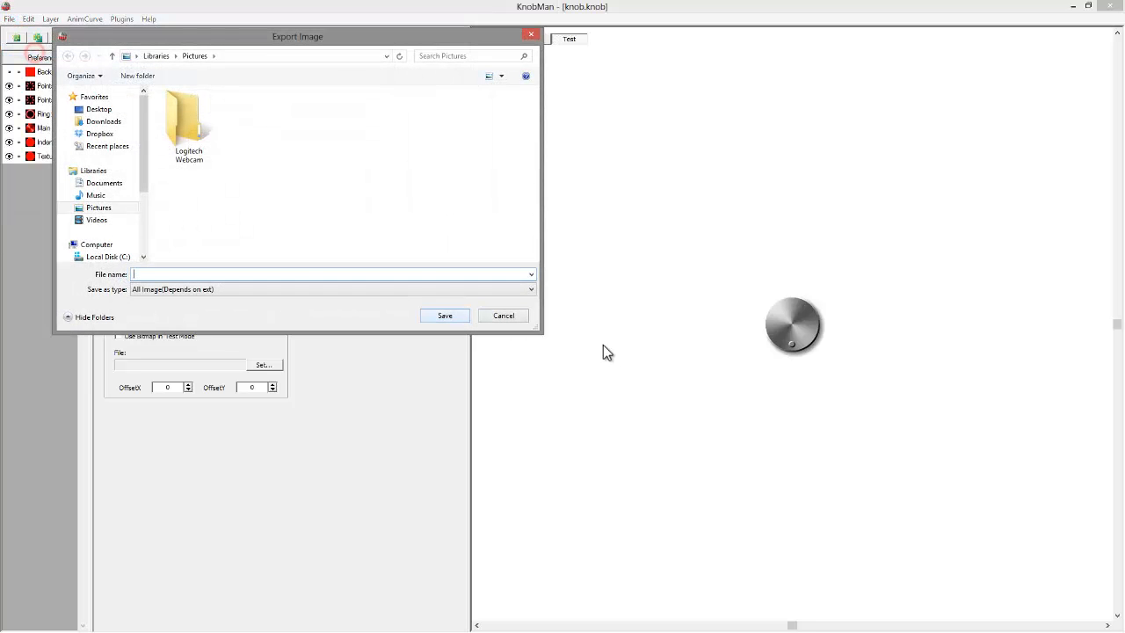
{"action": "left_click", "coordinate": [101, 110]}
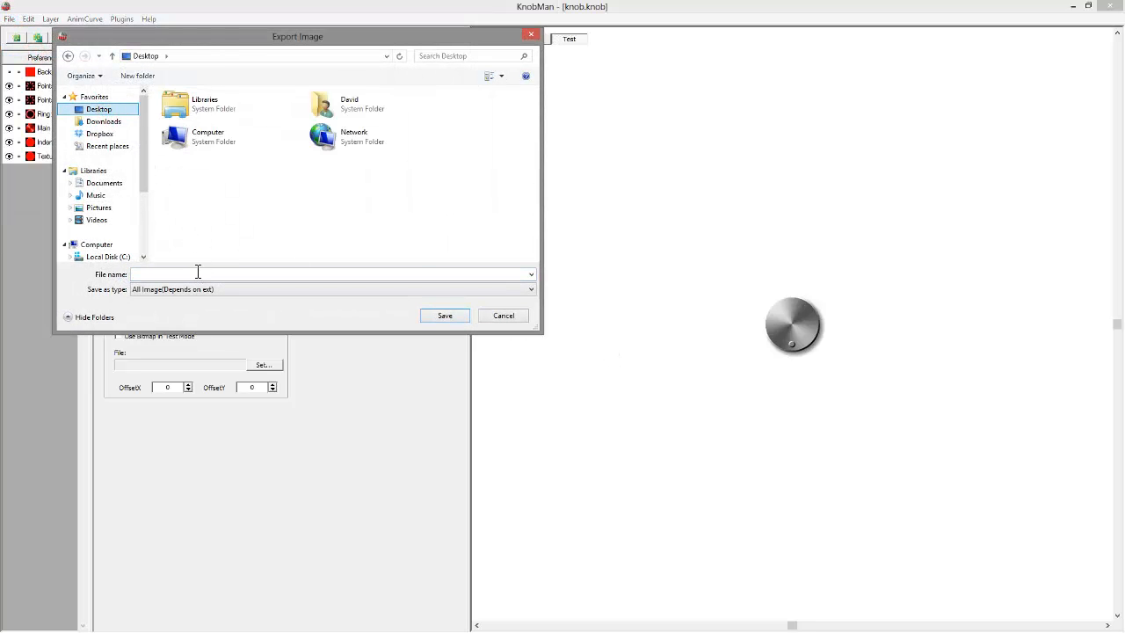
{"action": "left_click", "coordinate": [196, 271]}
{"action": "type", "text": "knob"}
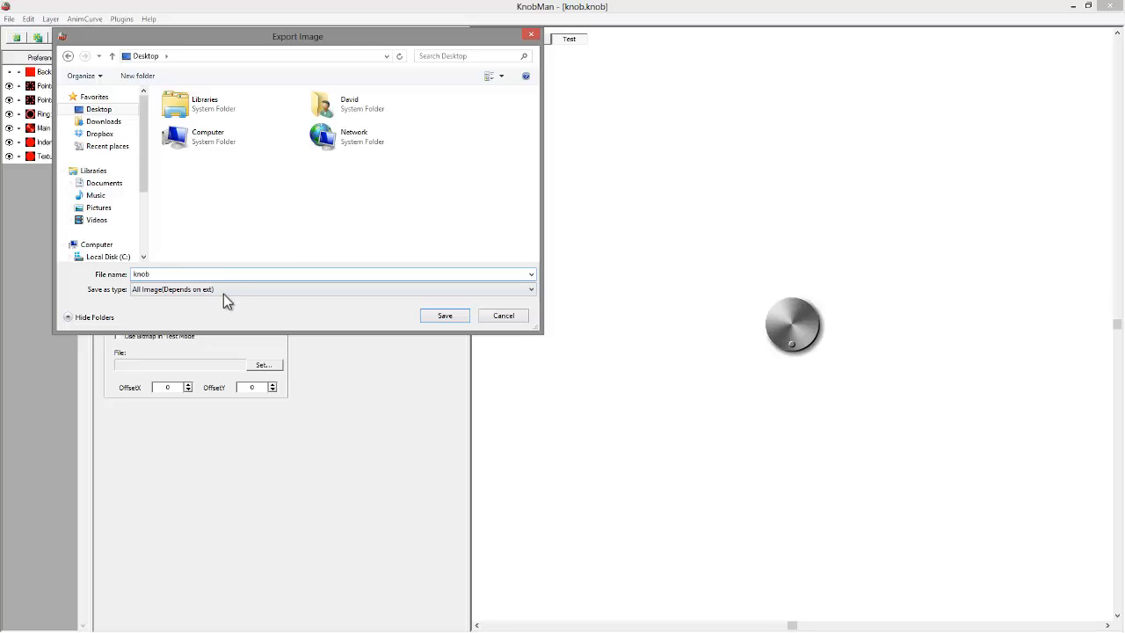
{"action": "left_click", "coordinate": [233, 293]}
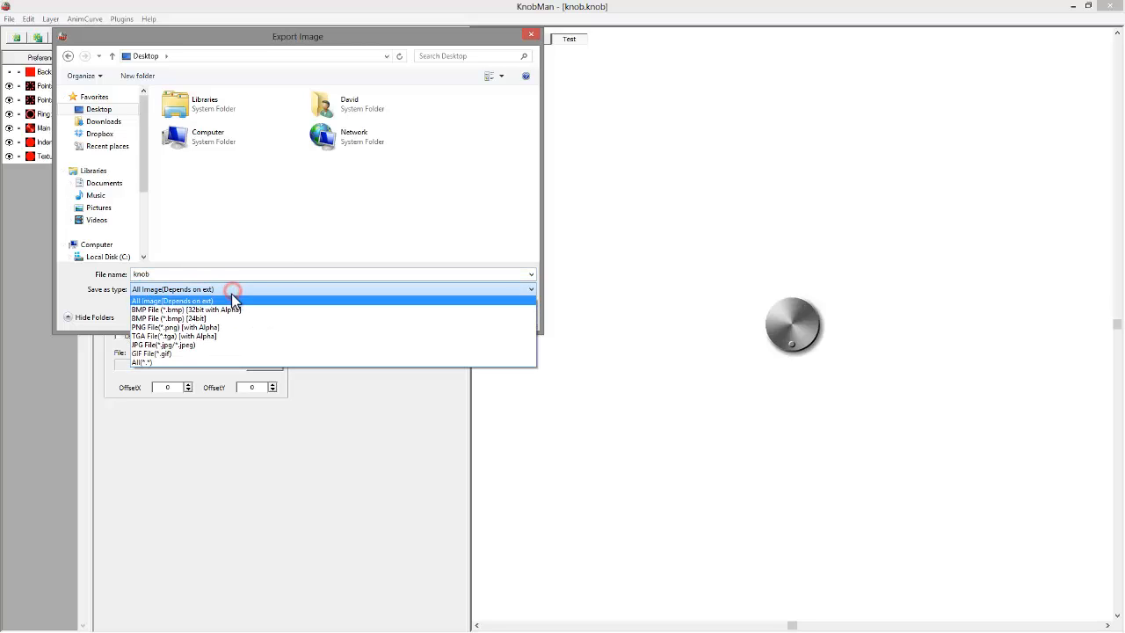
{"action": "left_click", "coordinate": [156, 329]}
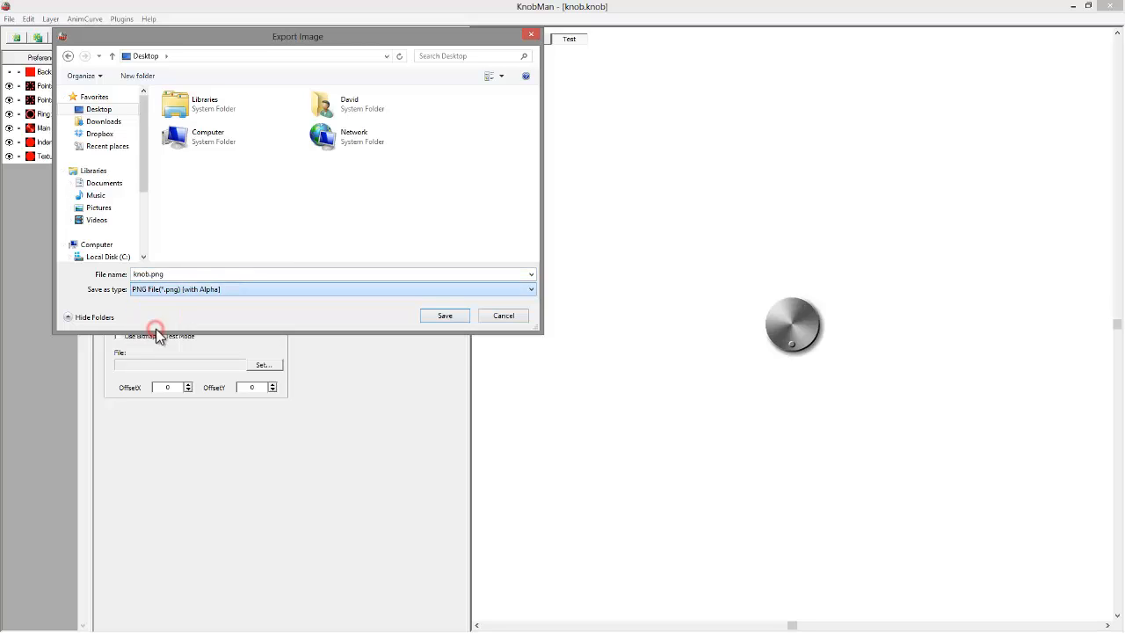
{"action": "left_click", "coordinate": [441, 316]}
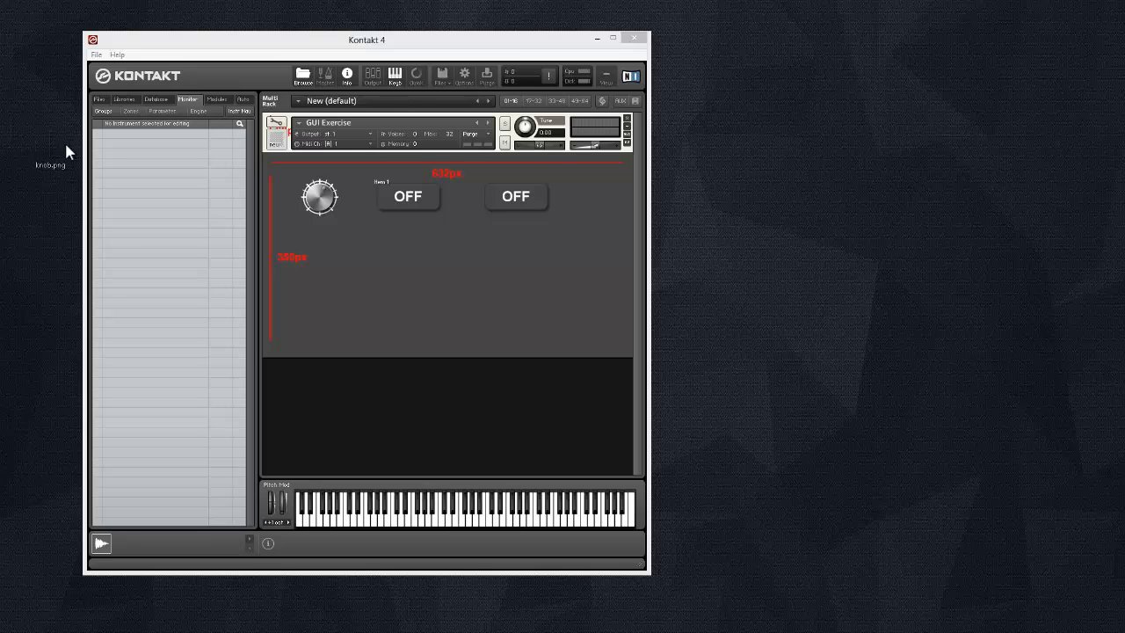
Open the exported knob.png in Windows Photo Viewer and examine the stacked frames of the knob's rotation up close
{"action": "double_click", "coordinate": [68, 151]}
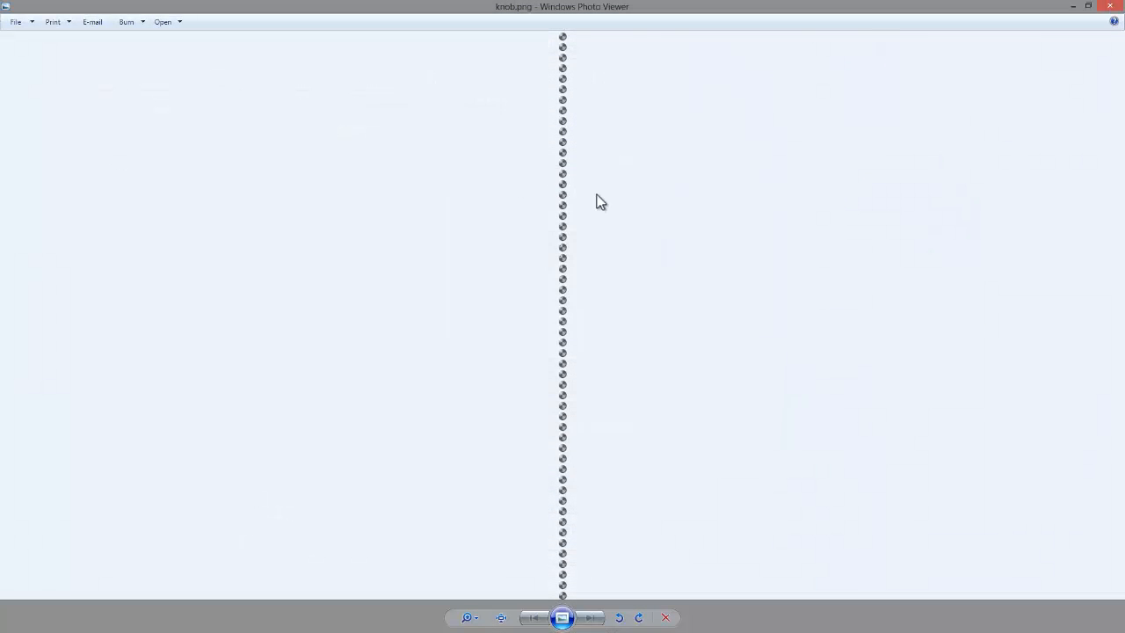
{"action": "scroll", "coordinate": [605, 194], "scroll_direction": "up", "scroll_amount": 4}
{"action": "left_click_drag", "start_coordinate": [565, 133], "coordinate": [571, 505]}
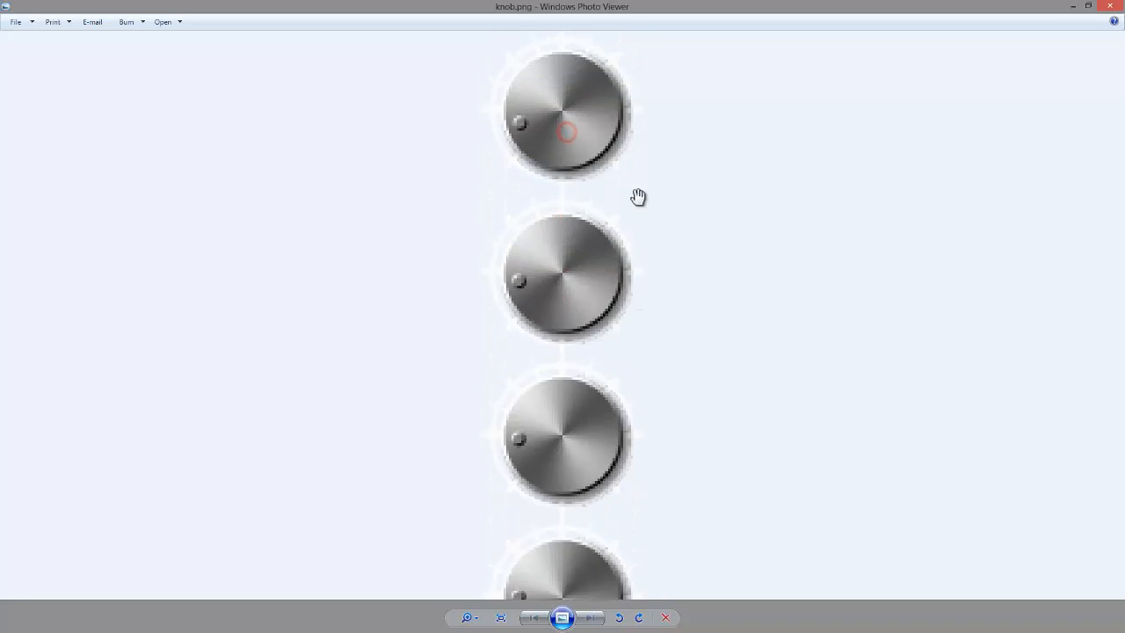
{"action": "left_click_drag", "start_coordinate": [638, 182], "coordinate": [672, 355]}
{"action": "left_click_drag", "start_coordinate": [758, 70], "coordinate": [668, 331]}
{"action": "mouse_move", "coordinate": [599, 142]}
{"action": "left_mouse_down"}
{"action": "mouse_move", "coordinate": [567, 387]}
{"action": "mouse_move", "coordinate": [522, 301]}
{"action": "mouse_move", "coordinate": [580, 185]}
{"action": "mouse_move", "coordinate": [573, 395]}
{"action": "left_mouse_up"}
{"action": "left_click_drag", "start_coordinate": [600, 170], "coordinate": [602, 333]}
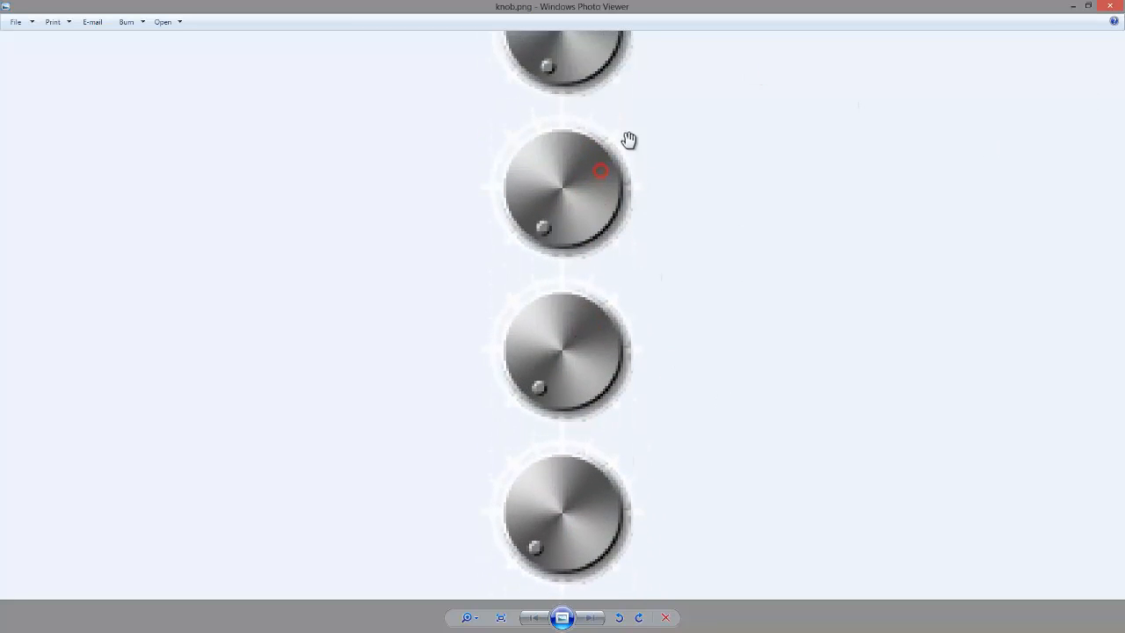
{"action": "scroll", "coordinate": [628, 142], "scroll_direction": "down", "scroll_amount": 8}
{"action": "left_click", "coordinate": [619, 363]}
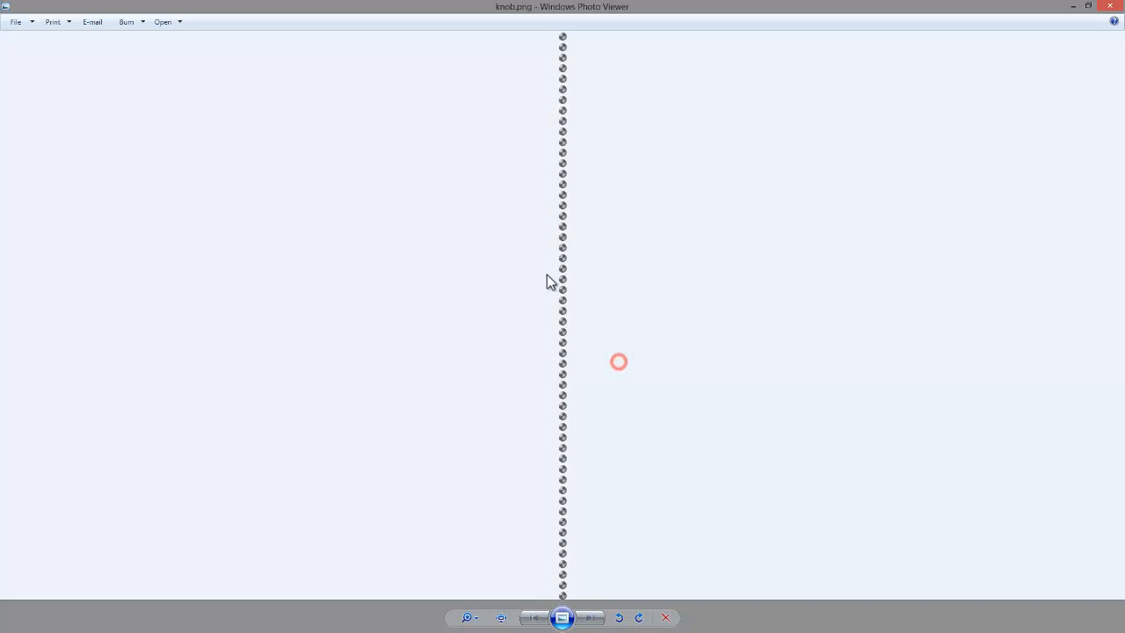
{"action": "left_click", "coordinate": [564, 406]}
{"action": "scroll", "coordinate": [608, 146], "scroll_direction": "up", "scroll_amount": 6}
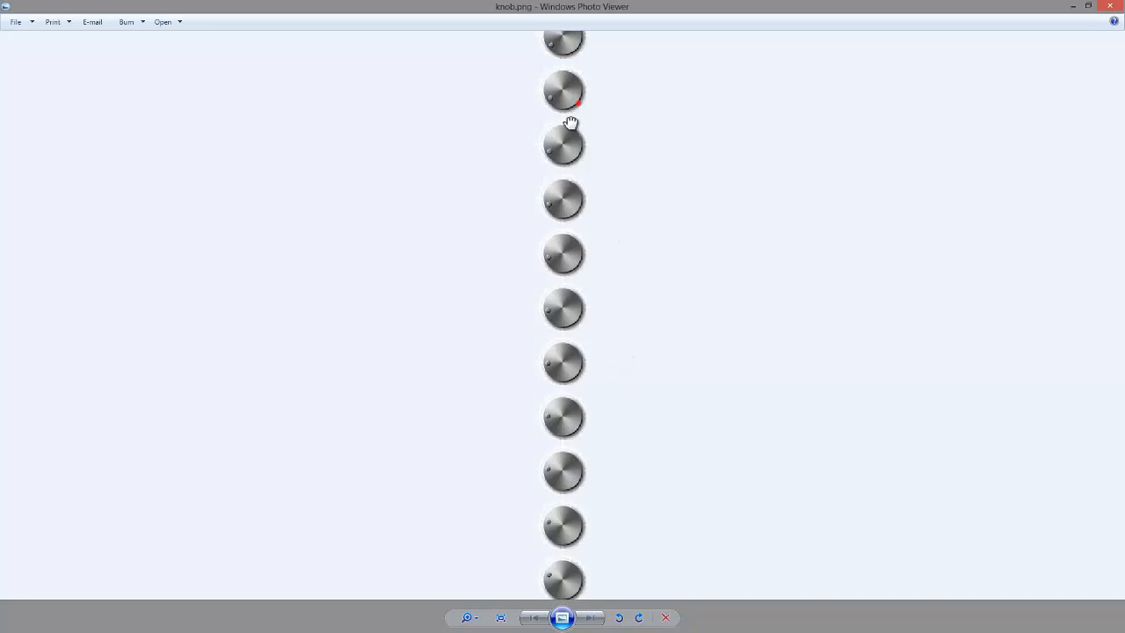
{"action": "left_click_drag", "start_coordinate": [573, 105], "coordinate": [571, 414]}
{"action": "left_click_drag", "start_coordinate": [657, 3], "coordinate": [0, 88]}
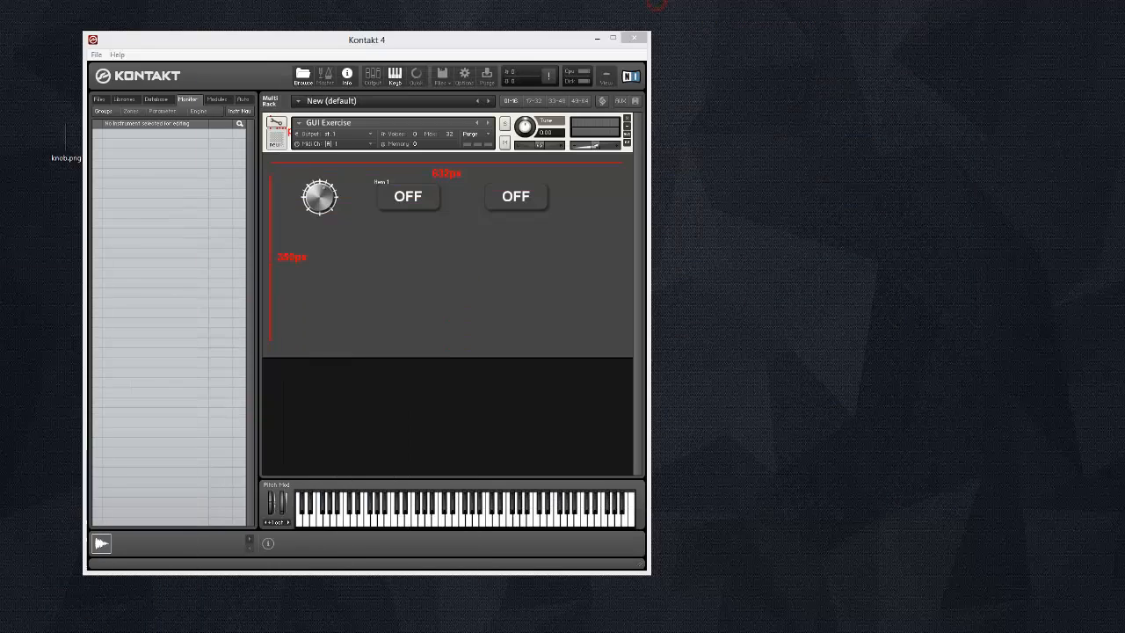
Try the knob in the Kontakt instrument and delete knob.png from the desktop
{"action": "left_click", "coordinate": [324, 195]}
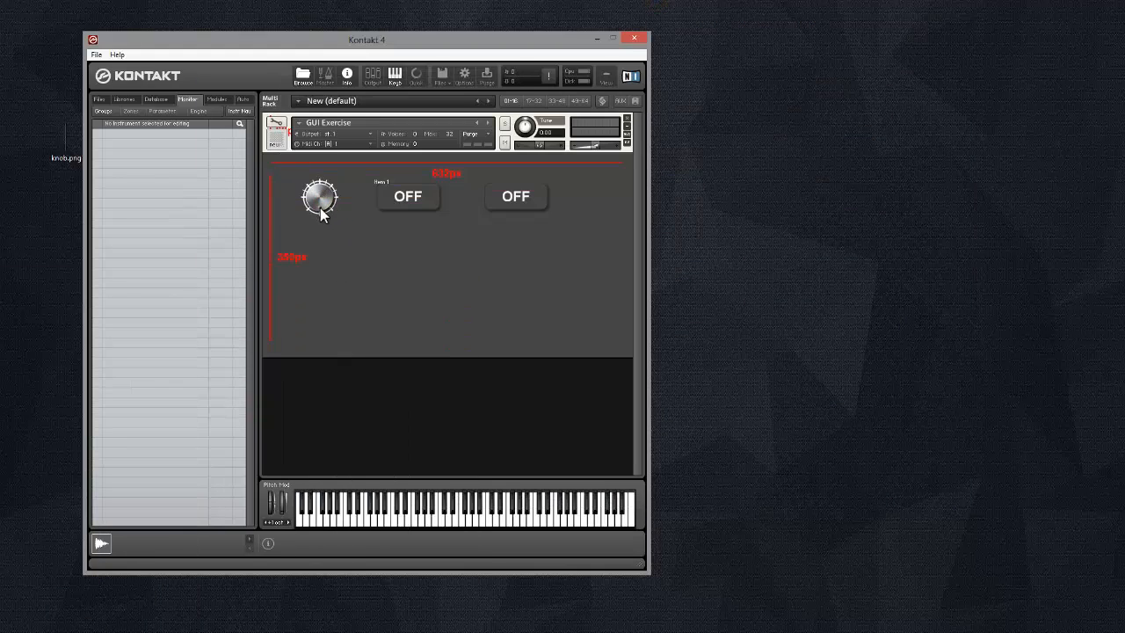
{"action": "left_click", "coordinate": [47, 111]}
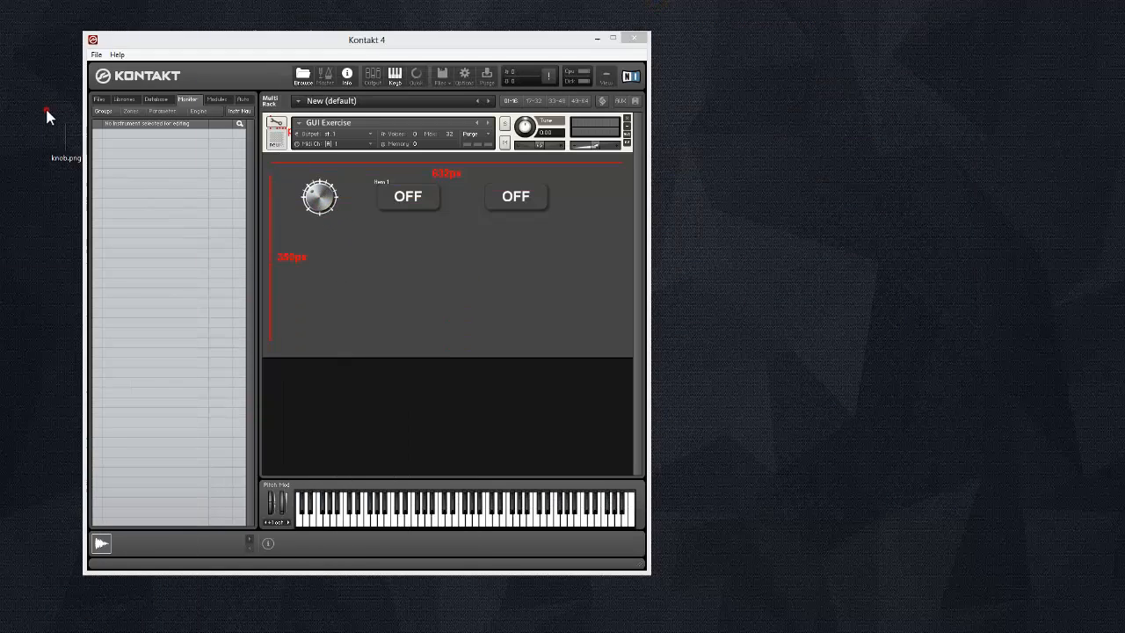
{"action": "key", "text": "Delete"}
{"action": "key", "text": "Return"}
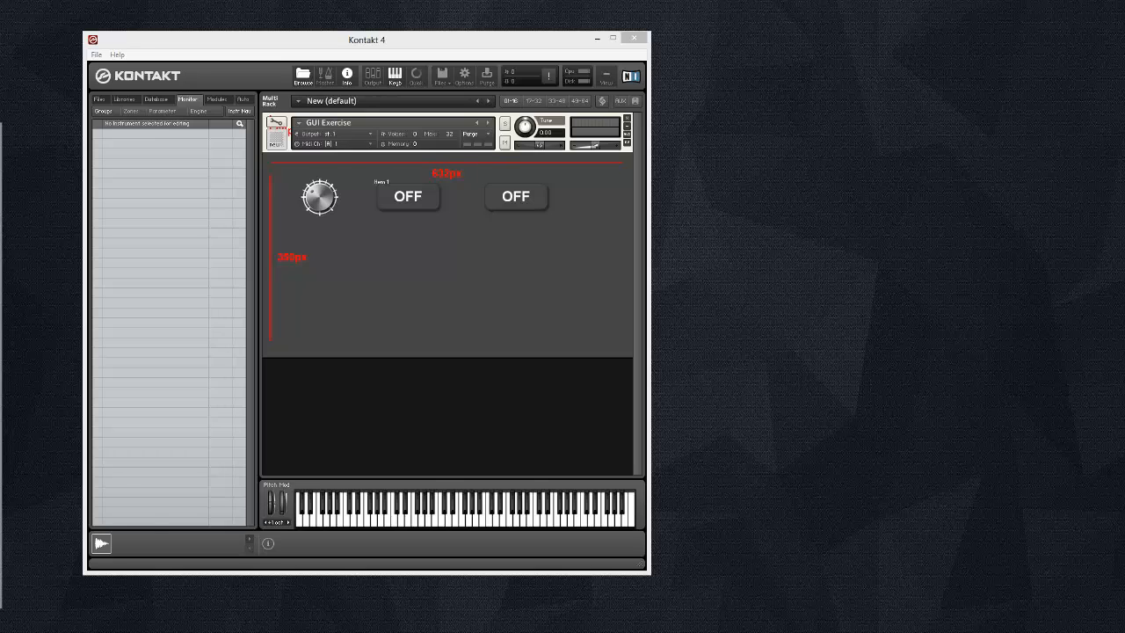
Arrange the switch.png picture beside the Kontakt window to compare its button states with the instrument's switches
{"action": "left_click_drag", "start_coordinate": [0, 74], "coordinate": [532, 44]}
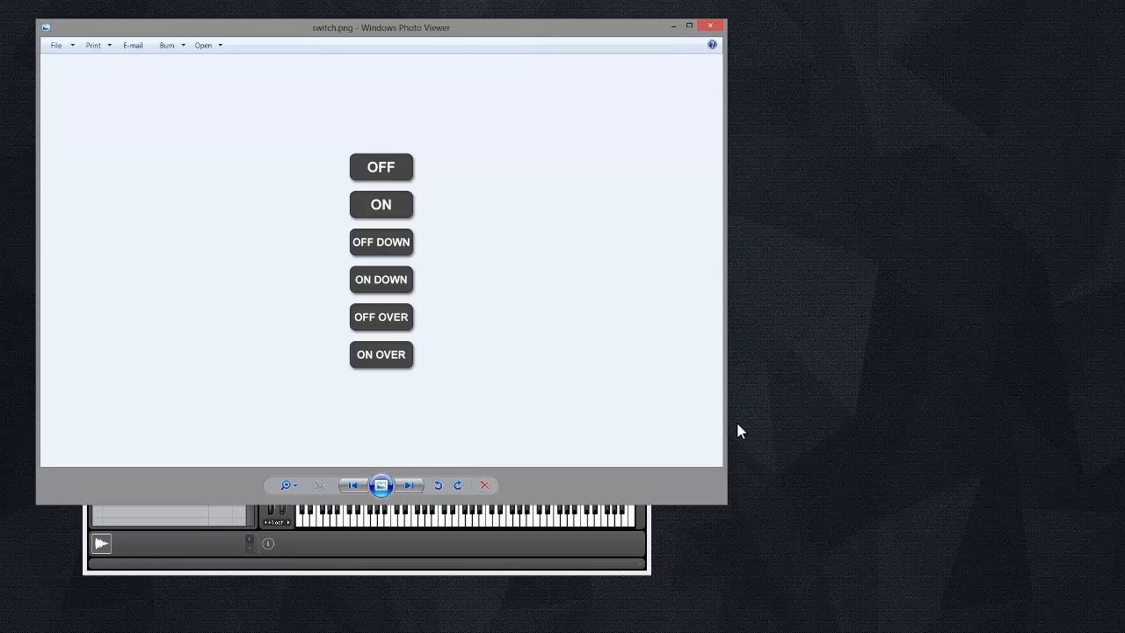
{"action": "left_click_drag", "start_coordinate": [724, 500], "coordinate": [673, 511]}
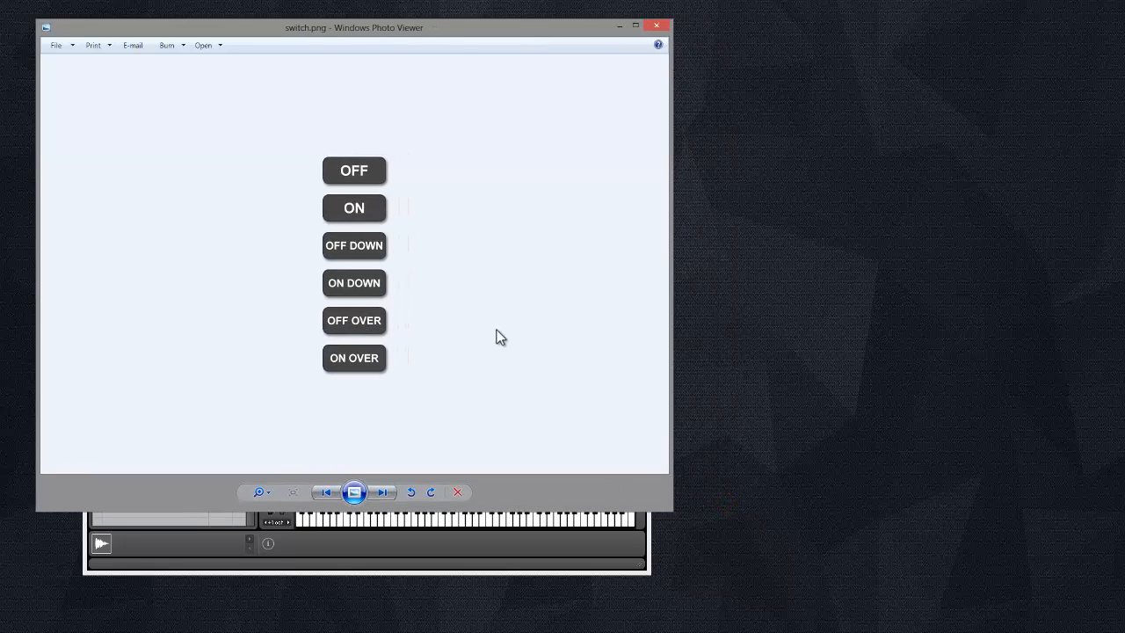
{"action": "left_click_drag", "start_coordinate": [322, 30], "coordinate": [753, 19]}
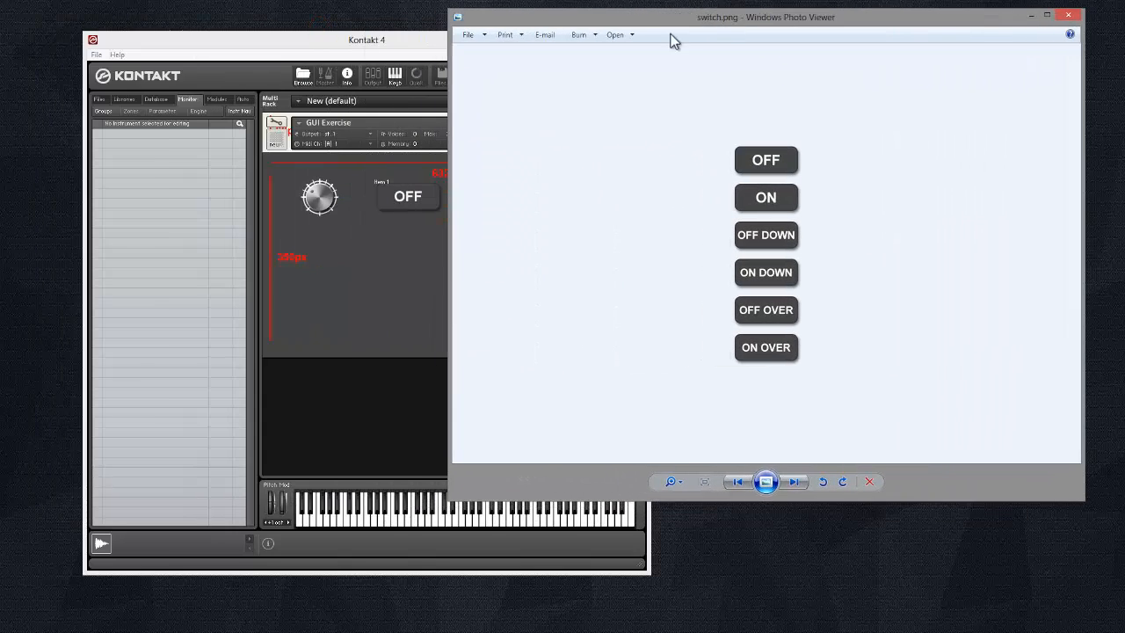
{"action": "left_click_drag", "start_coordinate": [352, 42], "coordinate": [265, 27]}
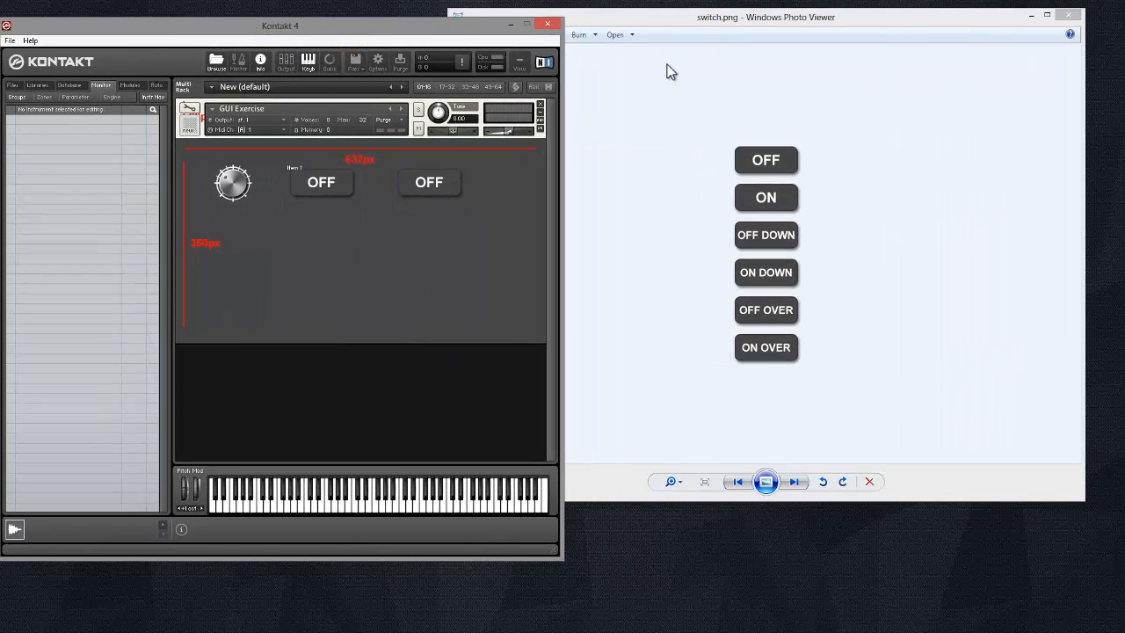
{"action": "left_click_drag", "start_coordinate": [416, 32], "coordinate": [455, 32]}
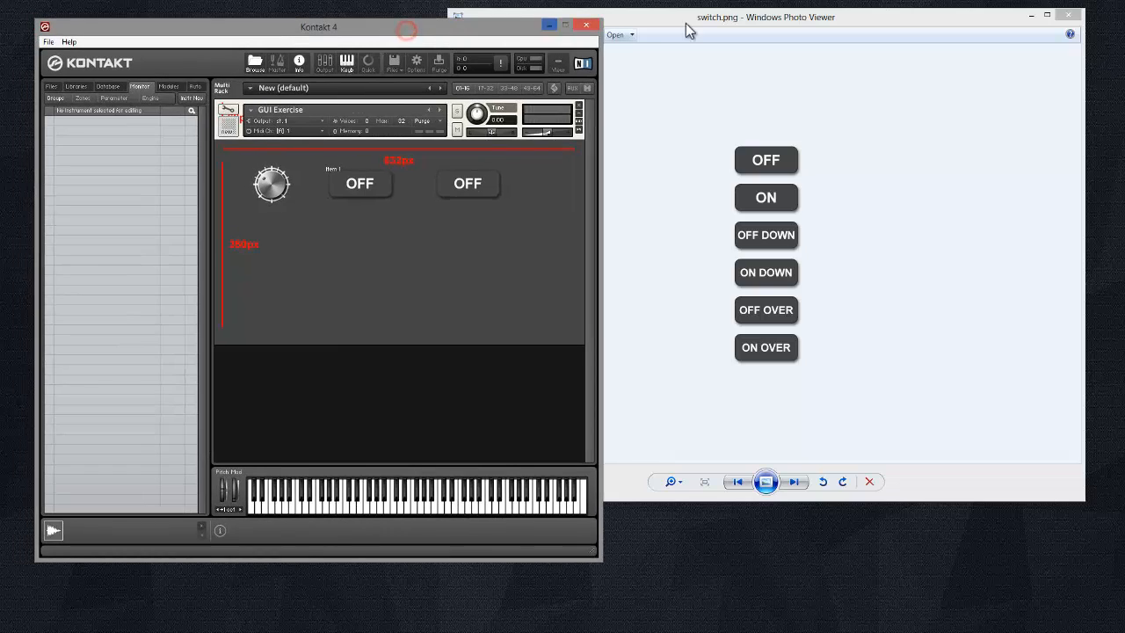
Close the switch.png picture and try the Kontakt instrument's three-item menu button and its on/off switch
{"action": "left_click_drag", "start_coordinate": [681, 24], "coordinate": [349, 31]}
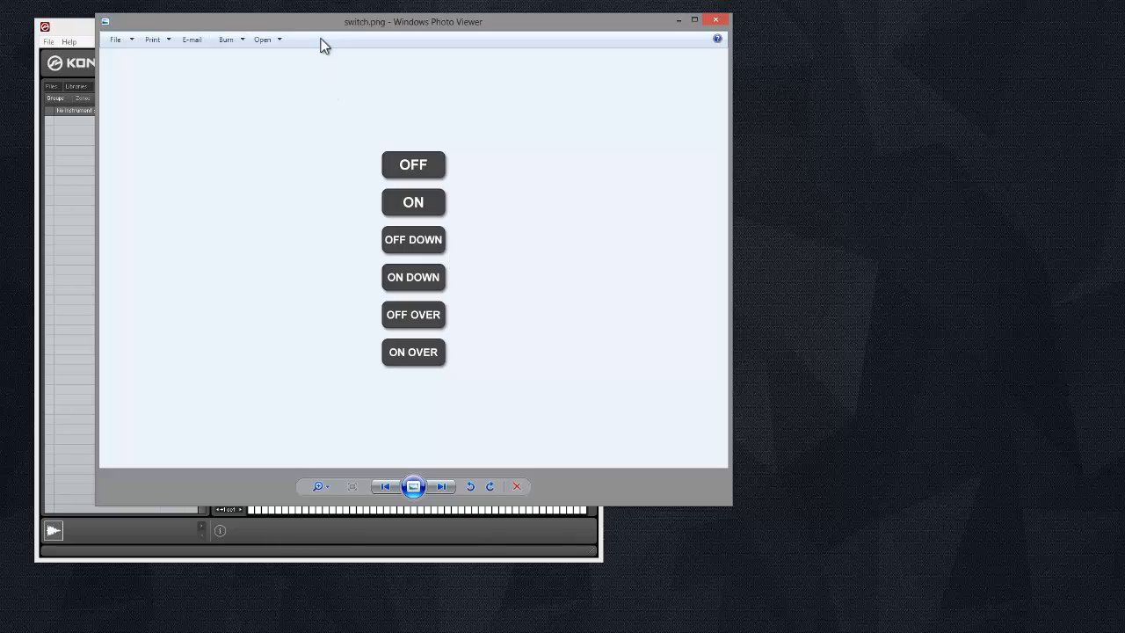
{"action": "left_click", "coordinate": [715, 20]}
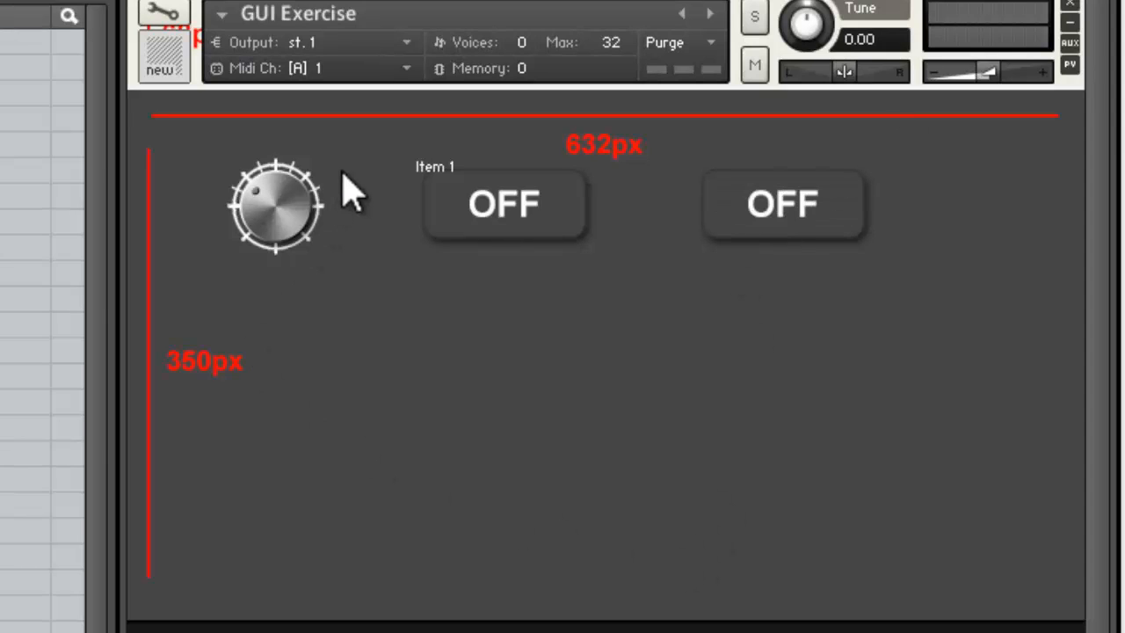
{"action": "left_click", "coordinate": [508, 204]}
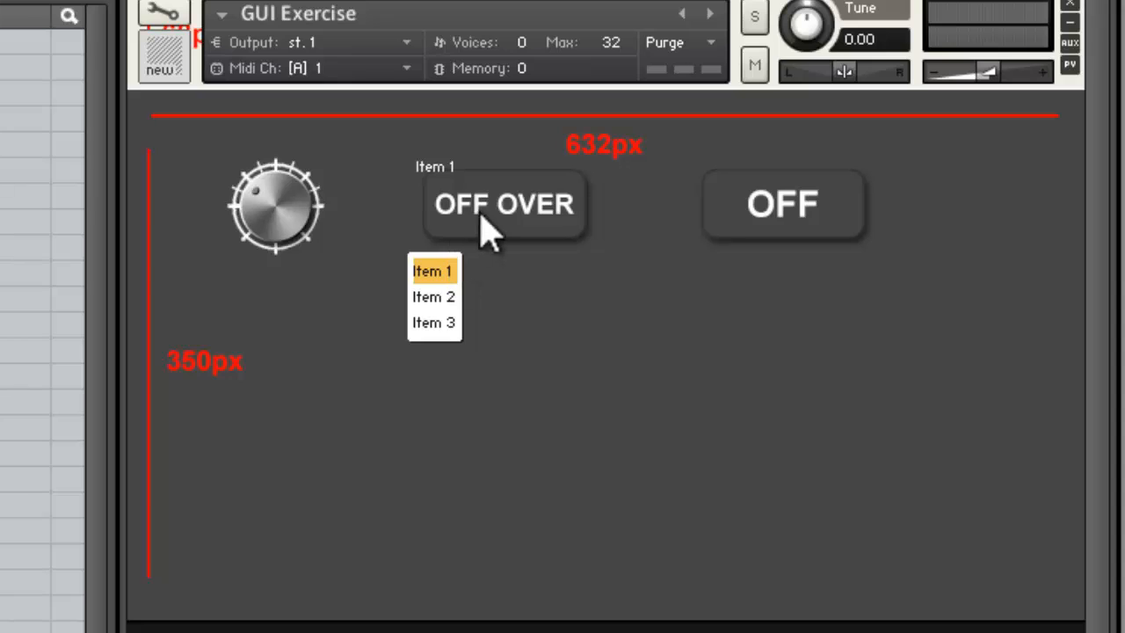
{"action": "left_click", "coordinate": [546, 242]}
{"action": "left_click", "coordinate": [554, 330]}
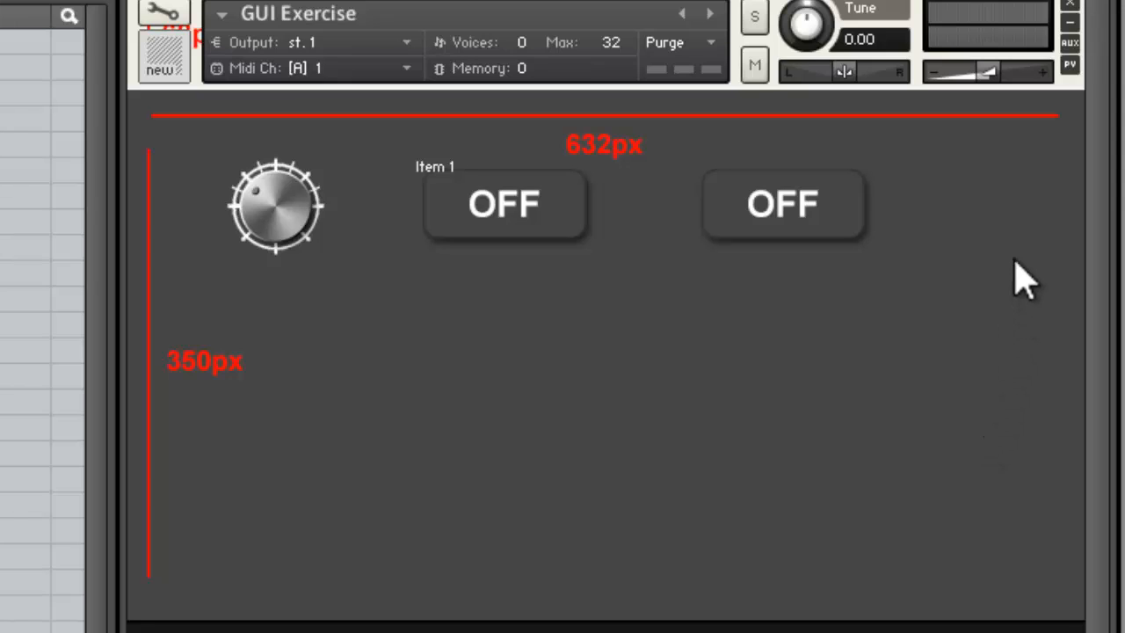
{"action": "left_click", "coordinate": [826, 215]}
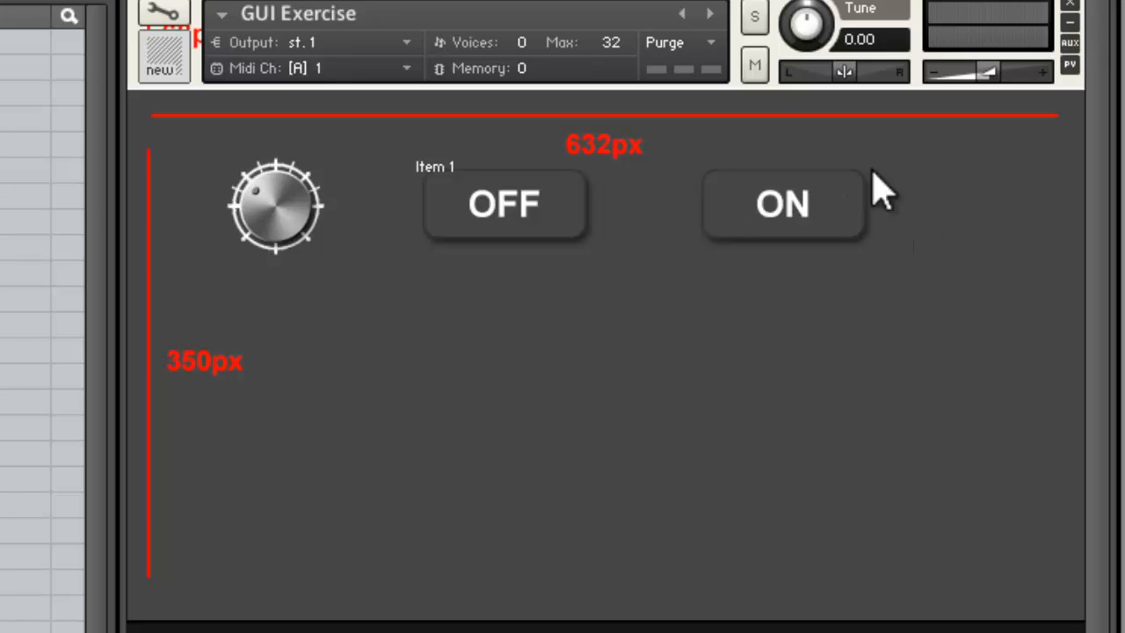
{"action": "left_click", "coordinate": [791, 213]}
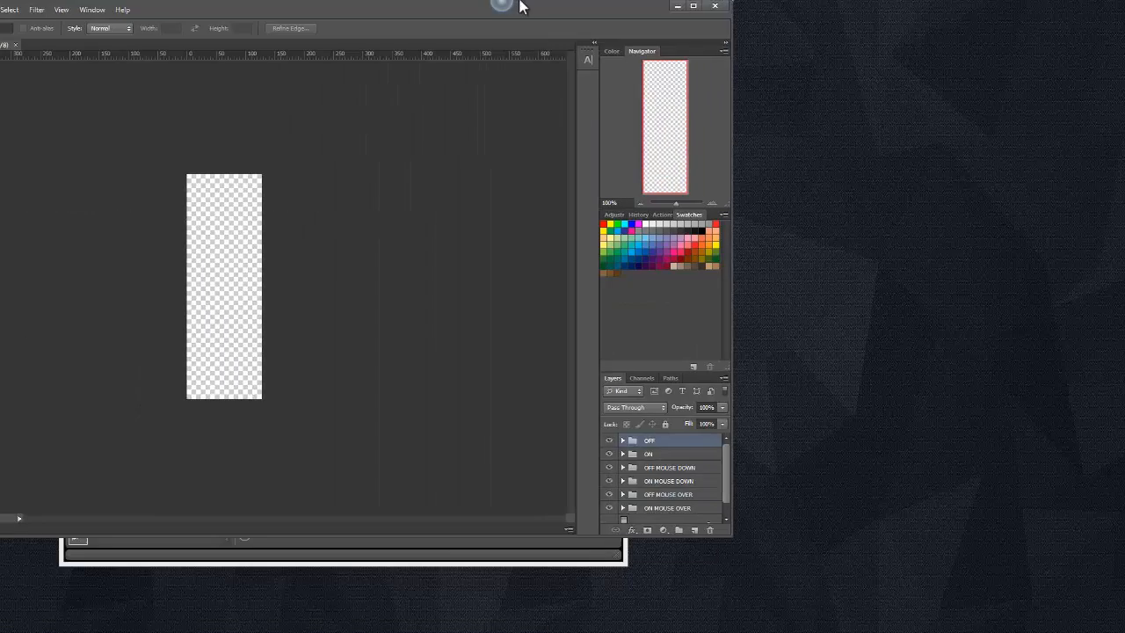
Switch to Photoshop, maximize its window and examine the six button states in switch_template.psd at 200% zoom
{"action": "left_click_drag", "start_coordinate": [520, 5], "coordinate": [528, 3]}
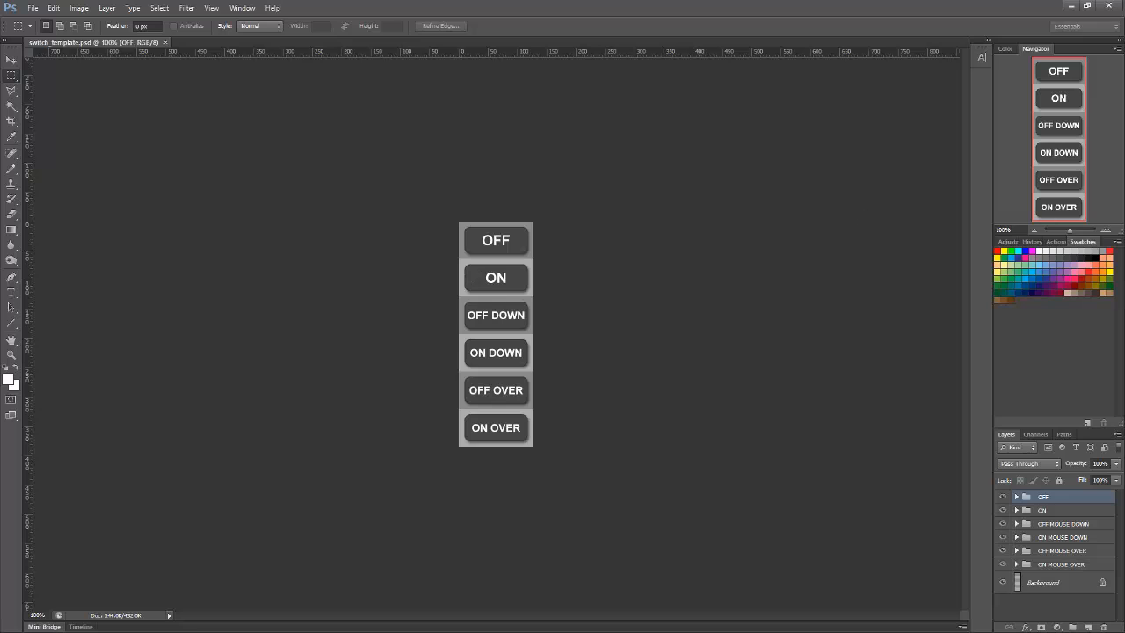
{"action": "left_click", "coordinate": [1105, 232]}
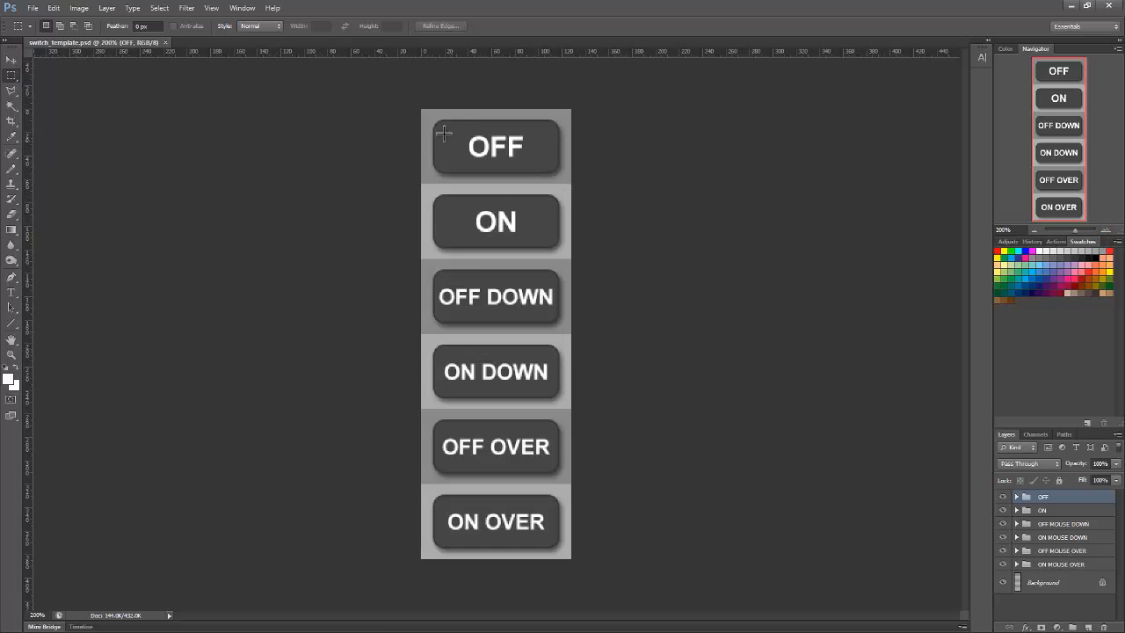